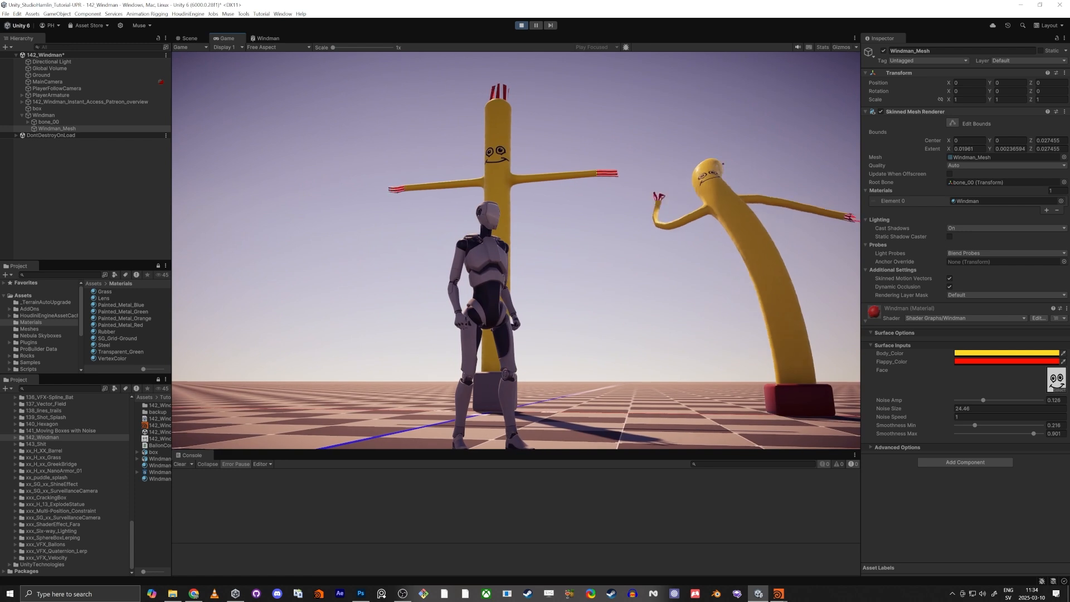
Exit play mode and move MainCamera, PlayerFollowCamera and PlayerArmature together along the X axis, past the red-based Windman.
key(ctrl+p)
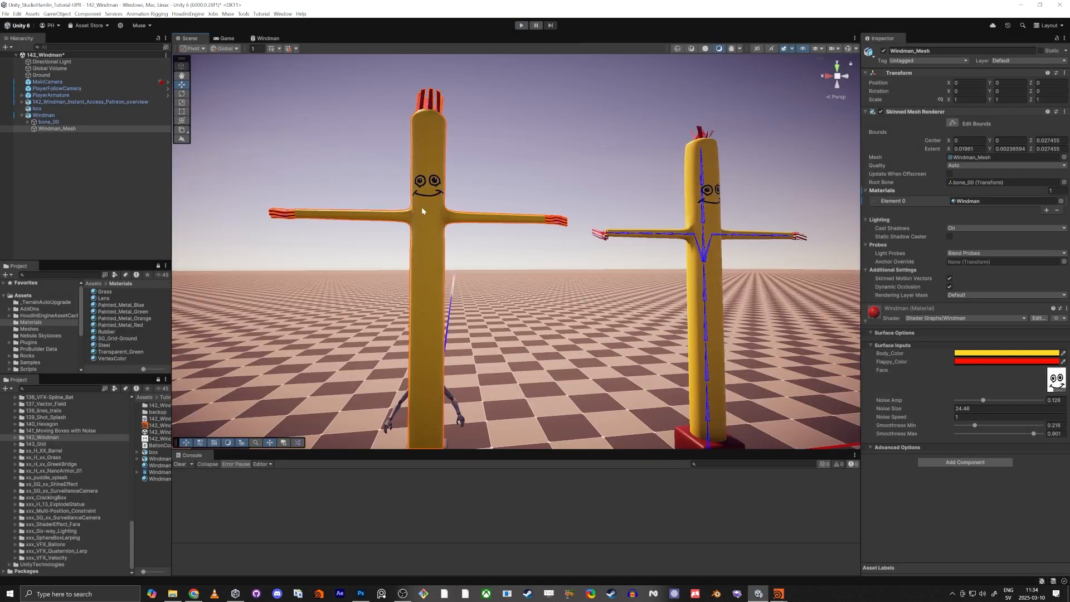
right_drag(421, 206, 446, 254)
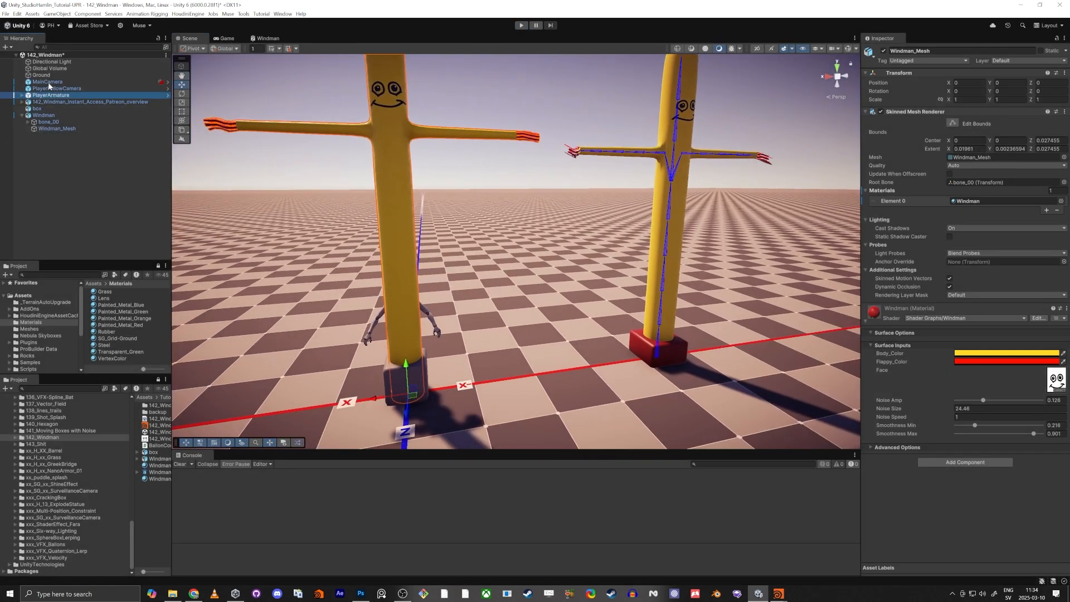
click(47, 81)
shift+click(50, 96)
drag(374, 398, 741, 344)
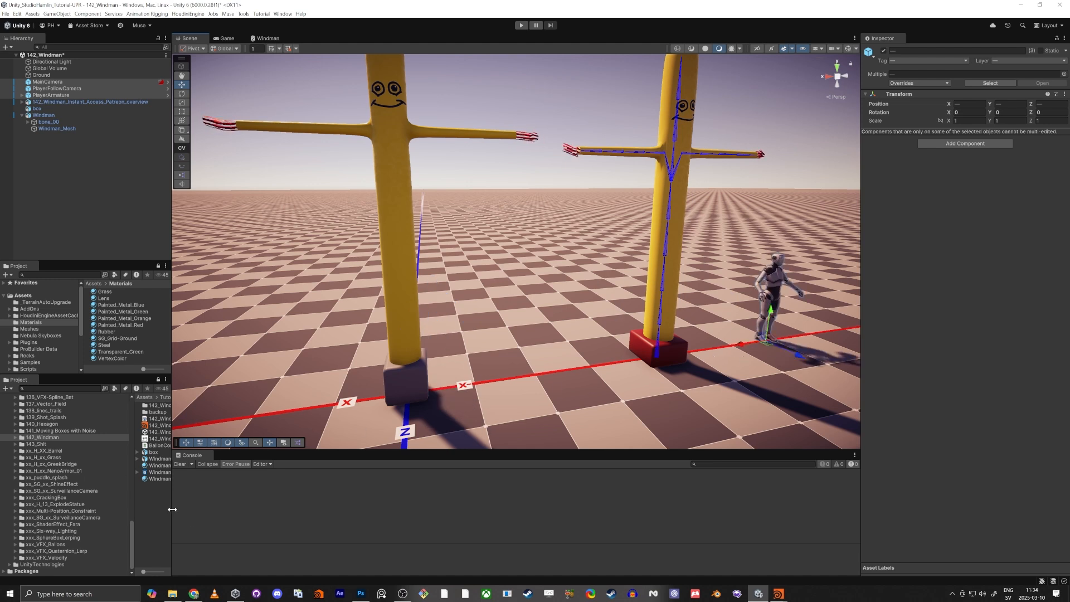
Apply the Windman_Box material to the grey box under the Windman at the origin.
drag(171, 507, 246, 504)
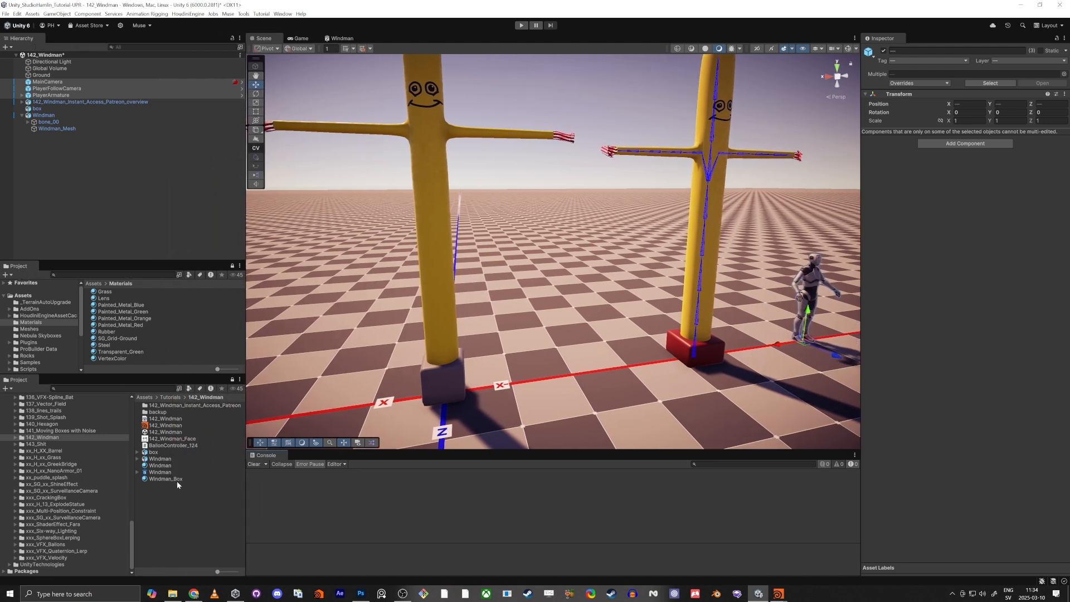
drag(176, 480, 453, 392)
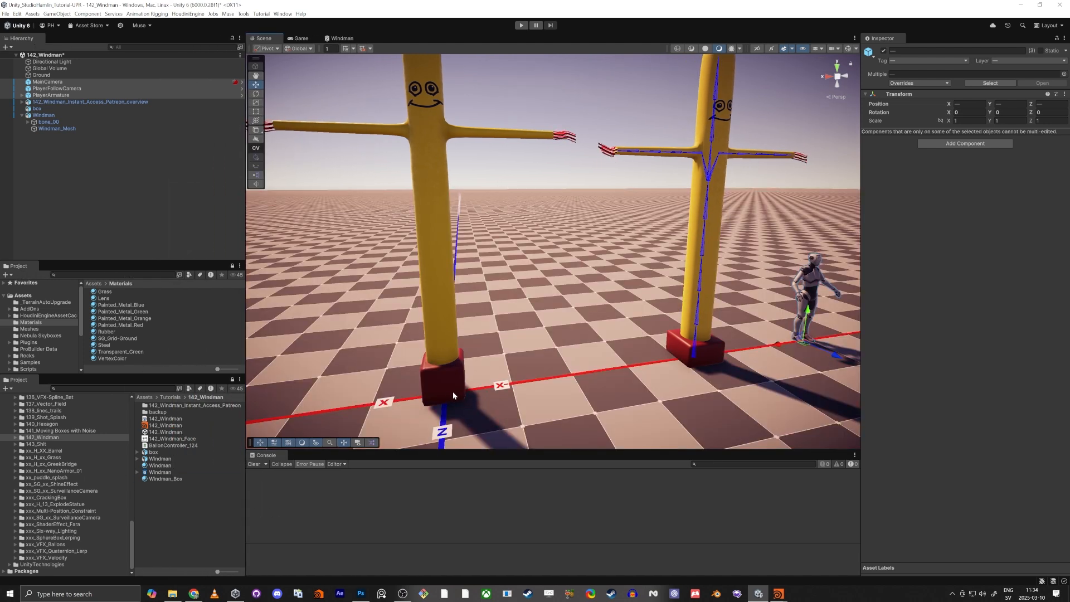
Examine the Windman object's bone hierarchy and the components of bone_00 and Windman_Mesh.
right_drag(570, 346, 557, 333)
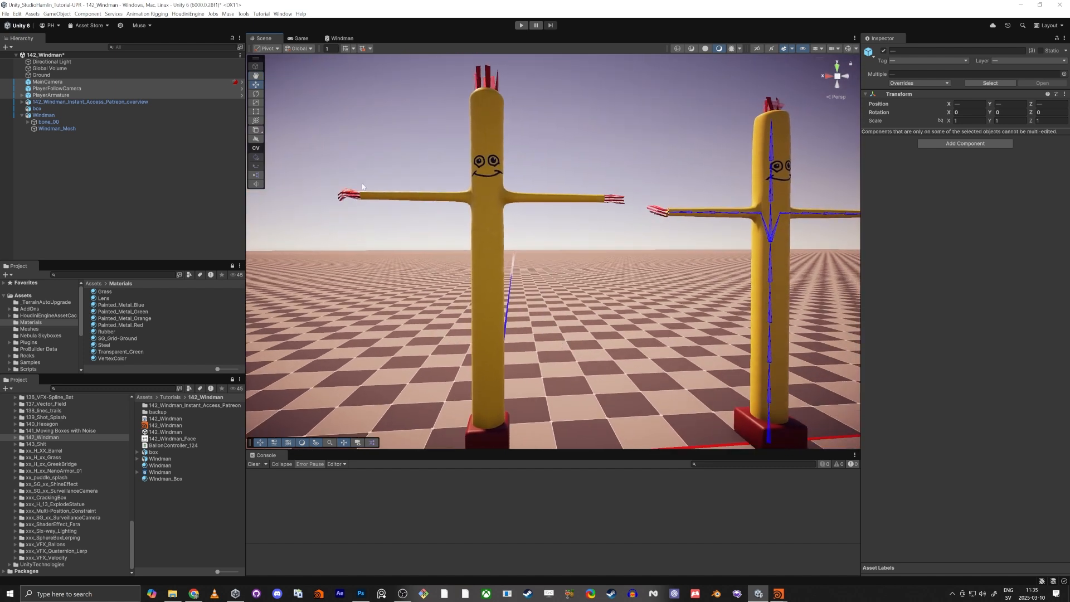
click(27, 122)
click(40, 123)
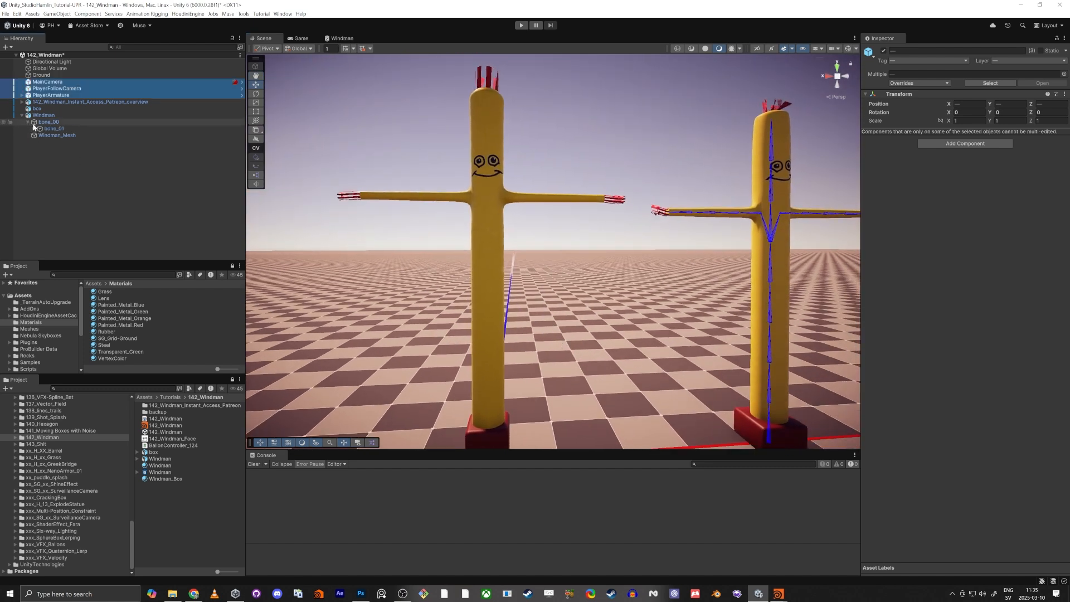
click(49, 128)
click(33, 128)
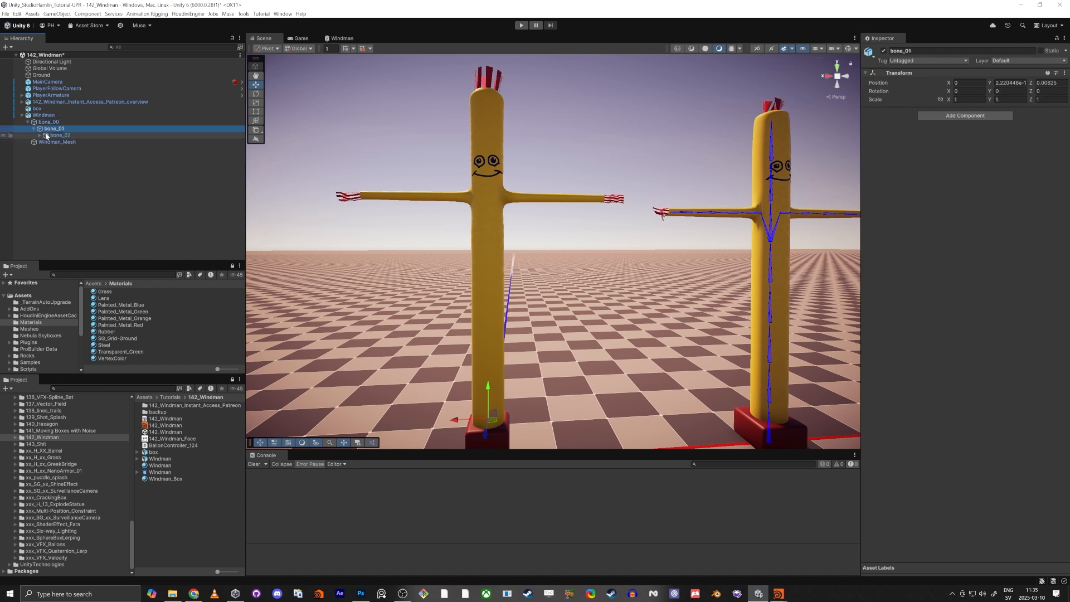
click(46, 135)
click(27, 121)
click(45, 114)
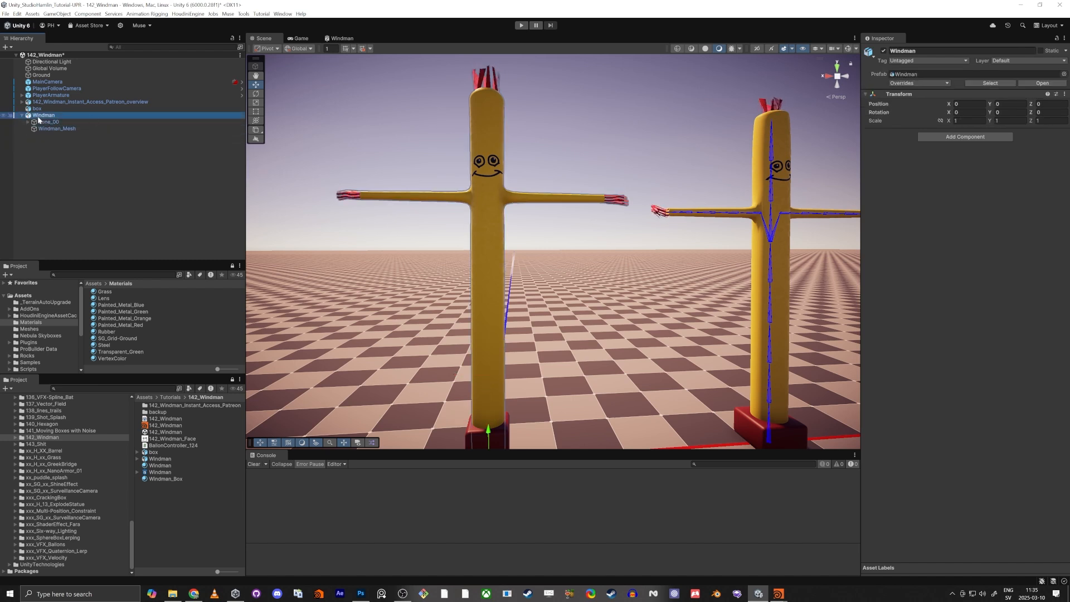
click(48, 121)
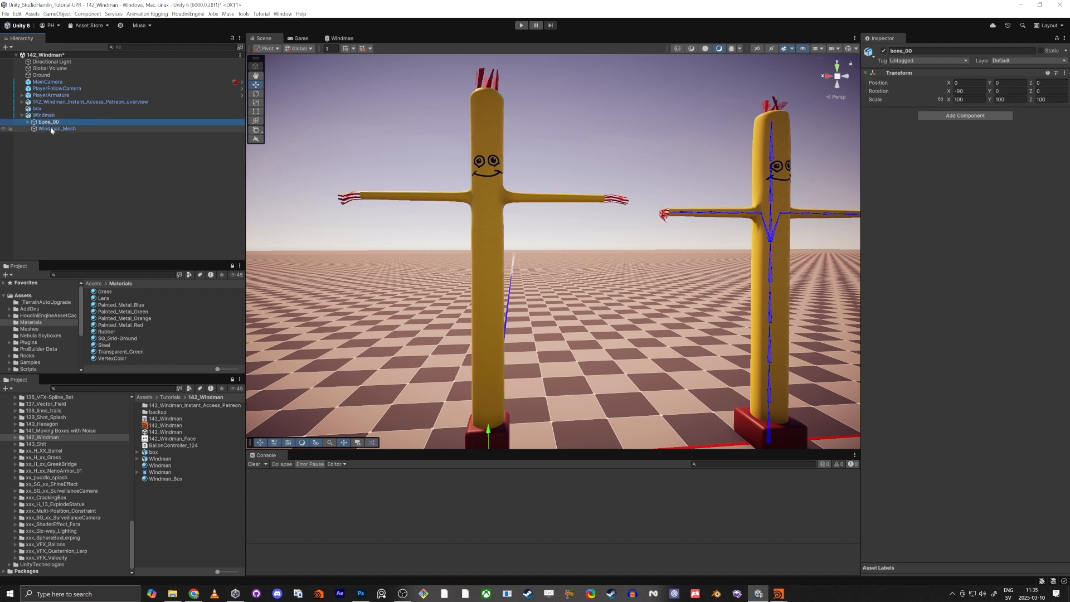
click(57, 128)
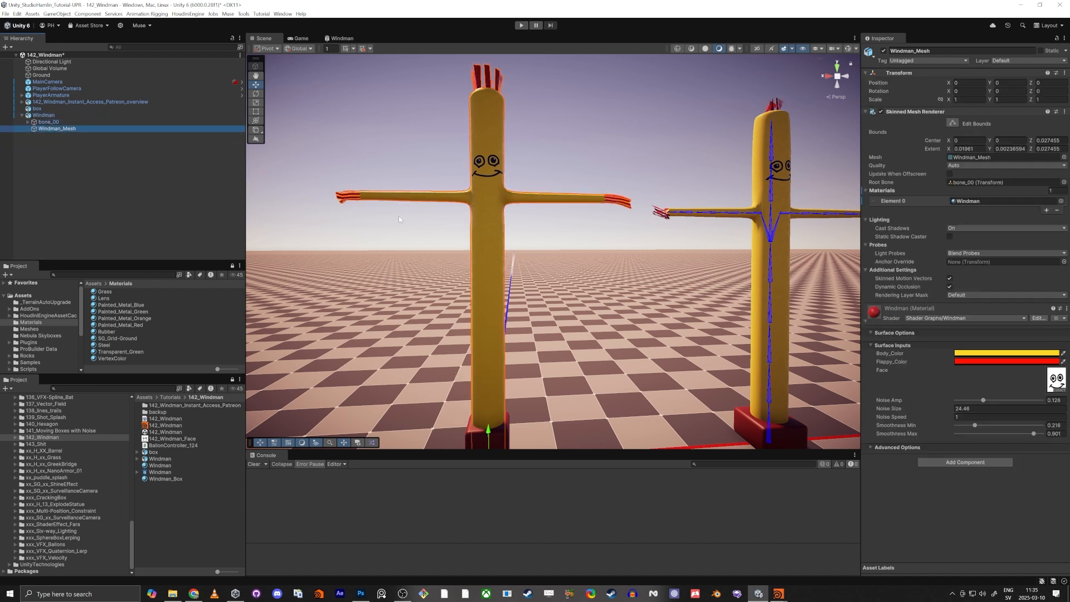
Try rotating bone_00 and bone_01 about the X axis, undoing each rotation.
click(48, 122)
drag(949, 91, 718, 163)
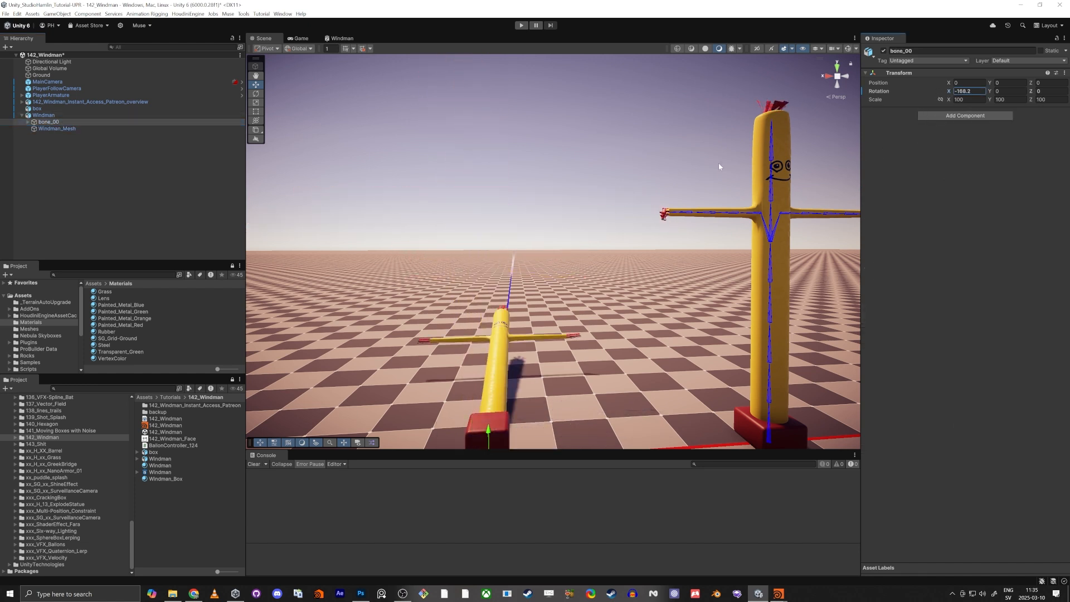
key(ctrl+z)
click(28, 122)
click(34, 128)
click(54, 128)
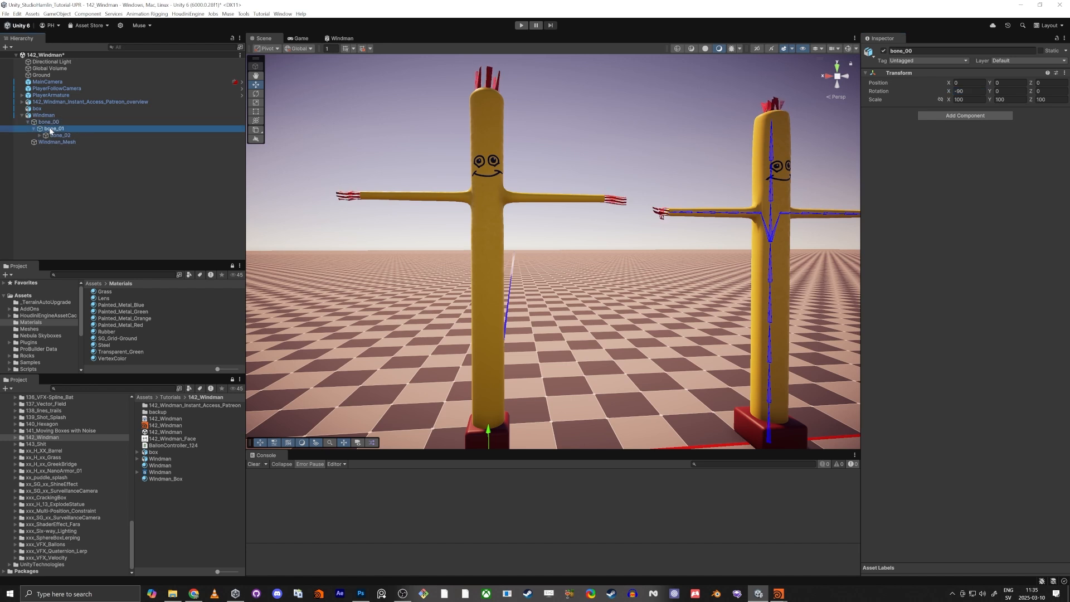
drag(950, 92, 987, 112)
key(ctrl+z)
Expand the whole bone chain, try rotating bone_07 about X to 61.54, inspect the bend, and undo the rotation.
alt+click(40, 135)
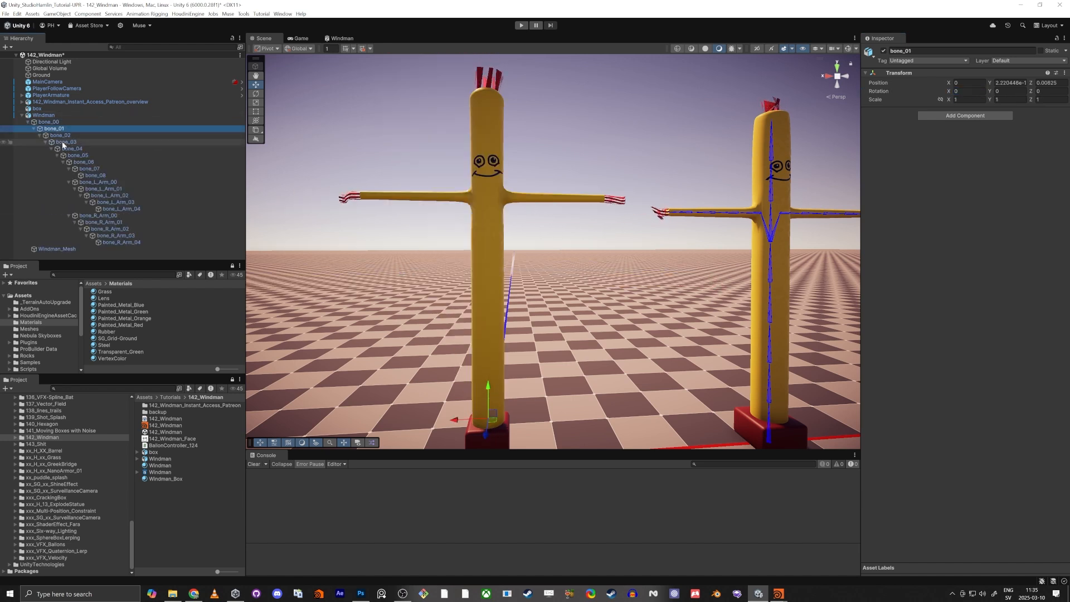
click(89, 169)
drag(948, 91, 971, 94)
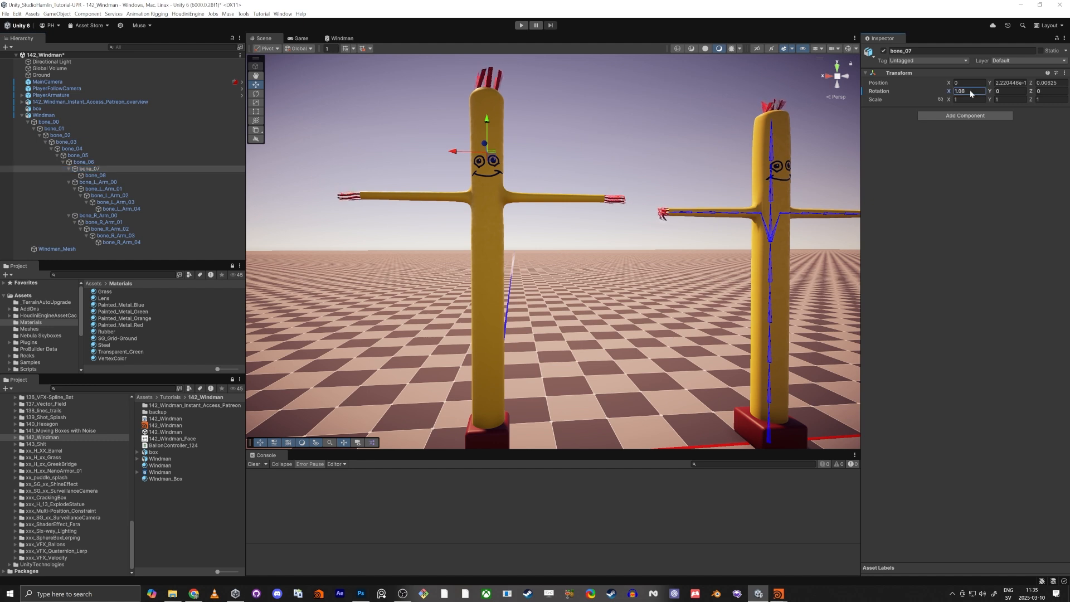
drag(20, 96, 998, 105)
key(d)
right_drag(614, 162, 477, 292)
key(w)
key(e)
key(s)
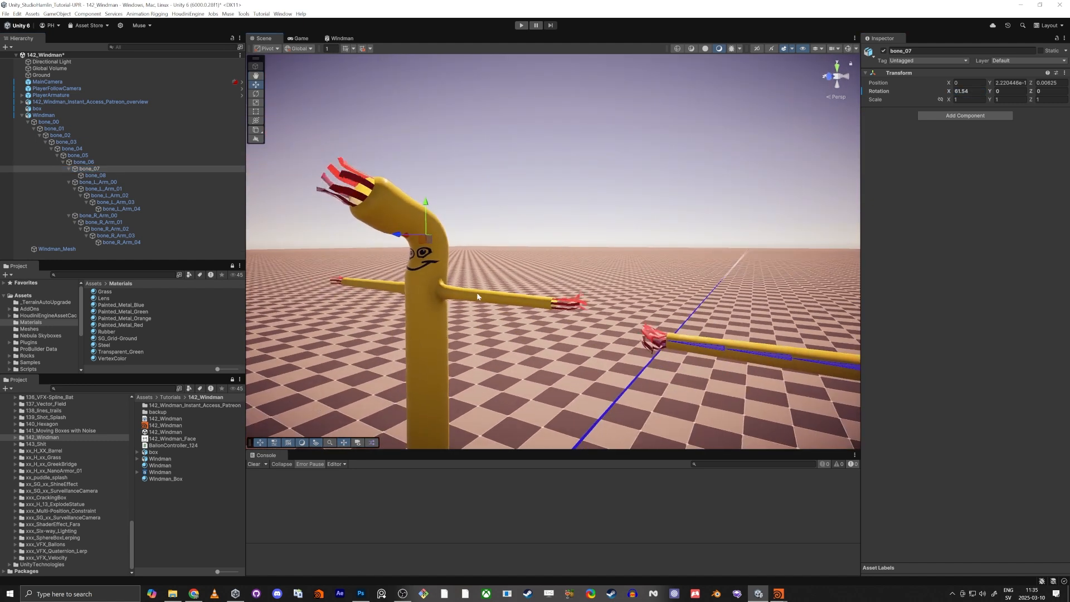
key(ctrl+z)
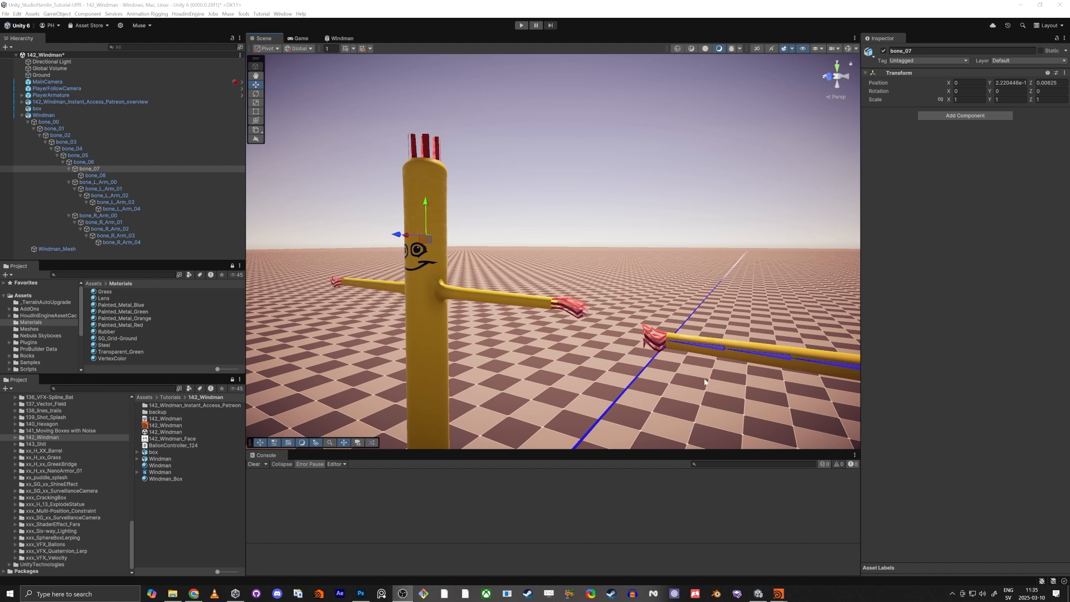
Create an empty child object under Windman and name it Rig.
right_drag(396, 313, 478, 320)
key(s)
key(a)
key(q)
key(d)
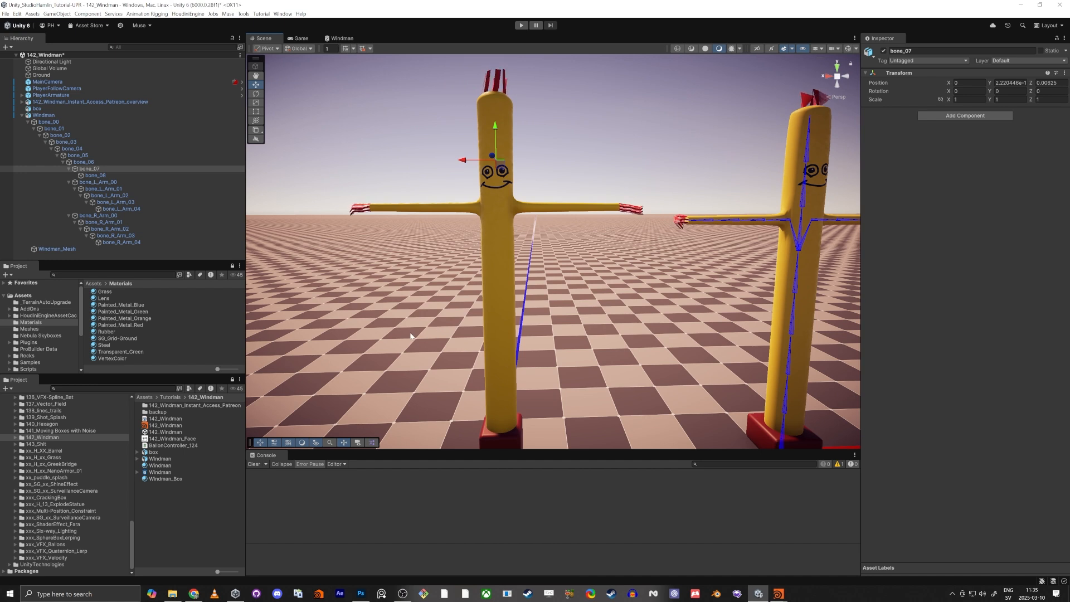
click(27, 122)
click(37, 115)
right_click(42, 115)
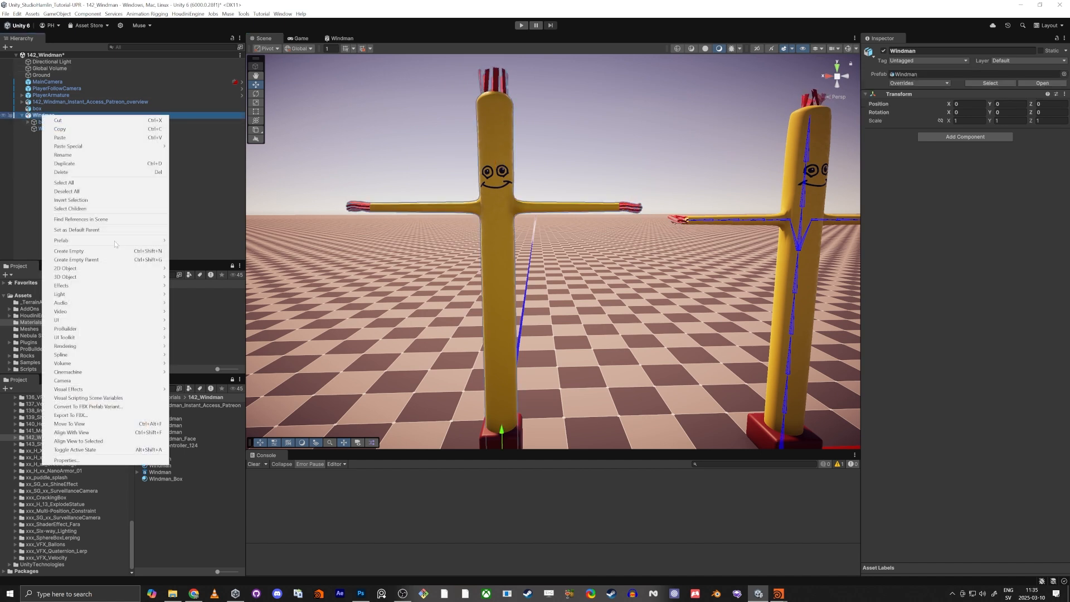
click(146, 251)
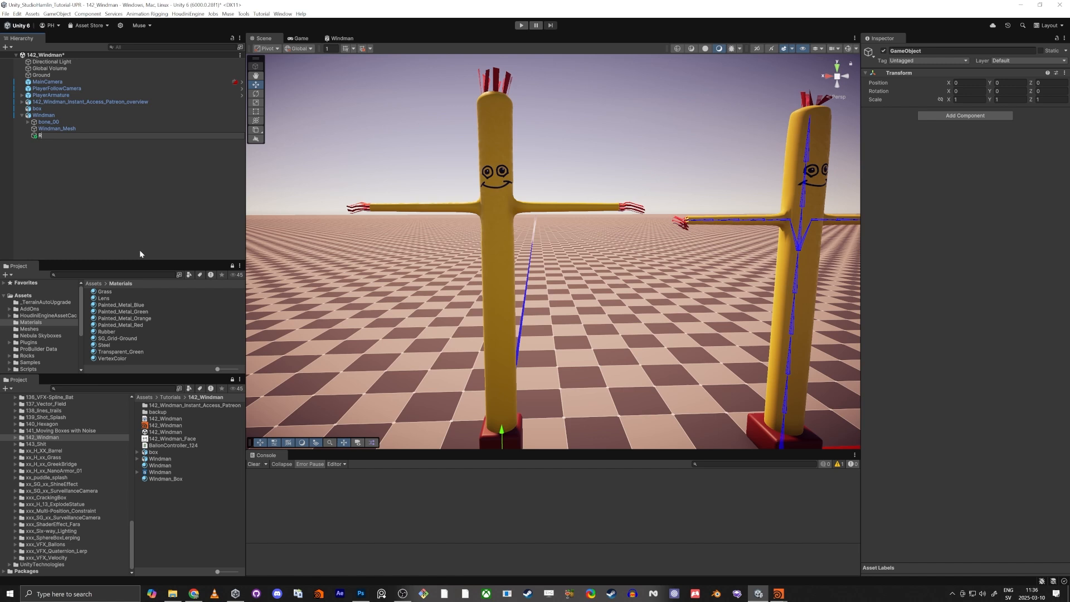
text(Rig)
key(Return)
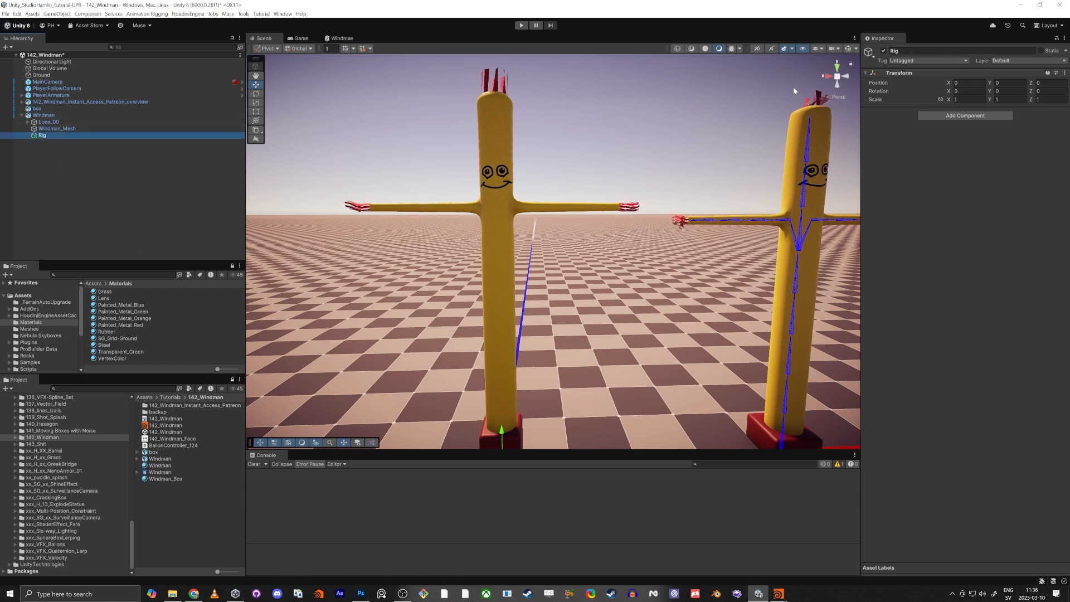
Add a Rig component to the Rig object.
click(965, 116)
text(Rig)
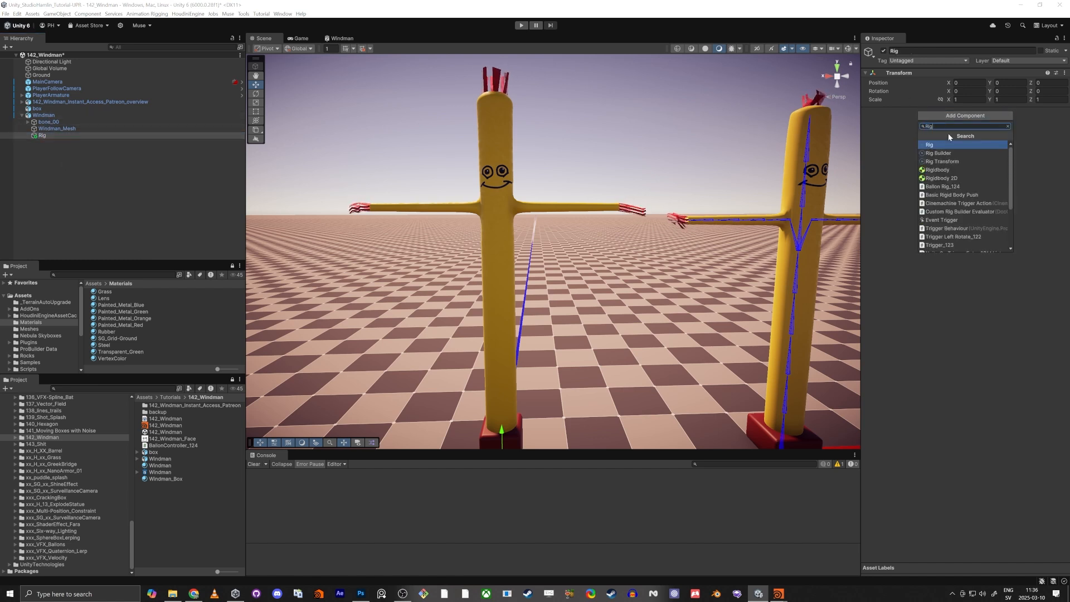
key(Return)
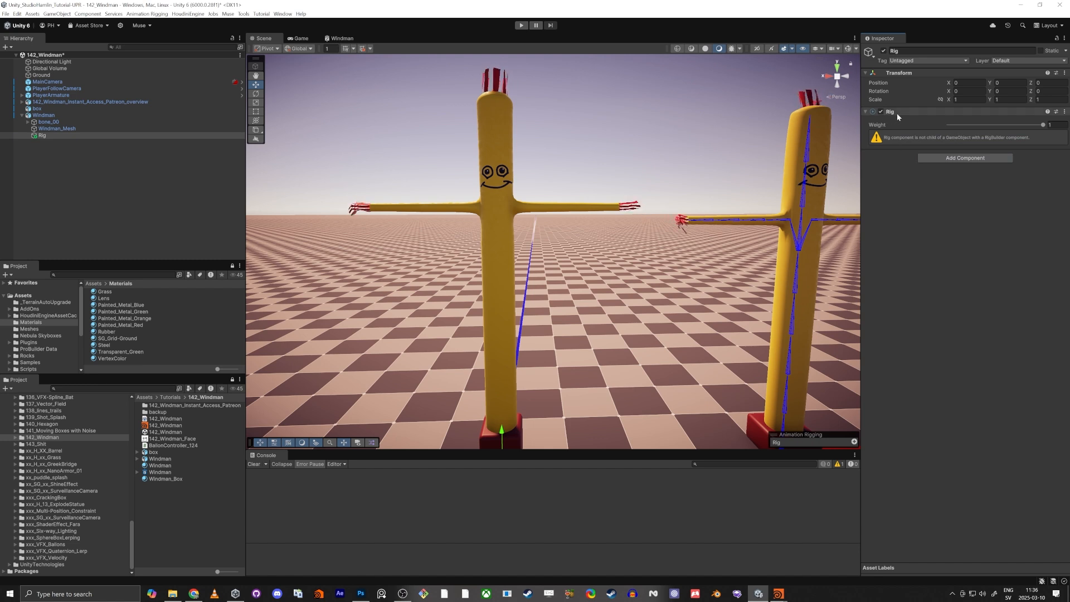
click(139, 14)
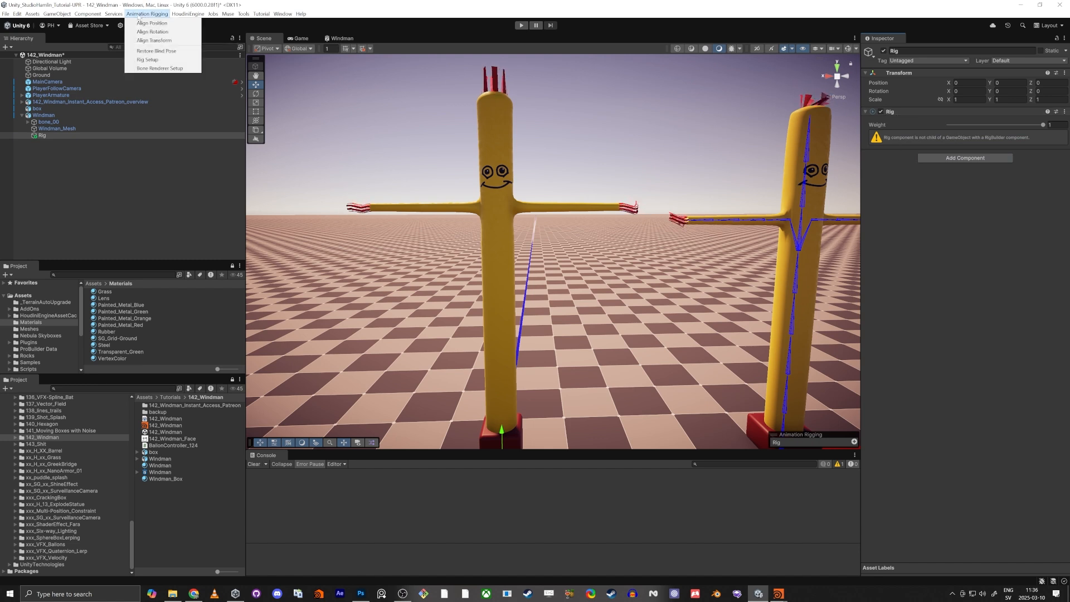
click(282, 14)
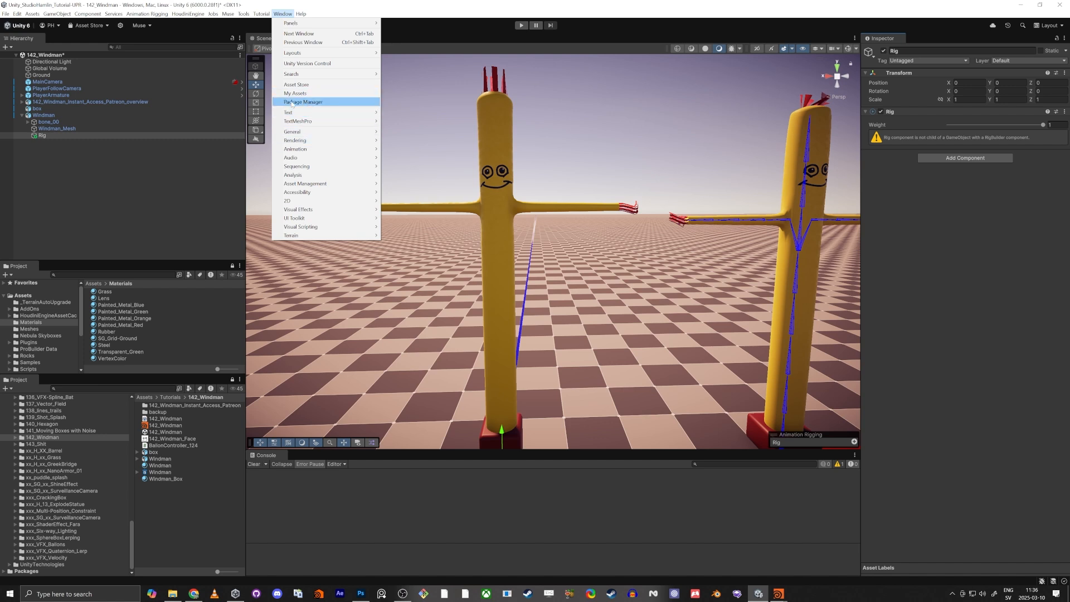
click(920, 245)
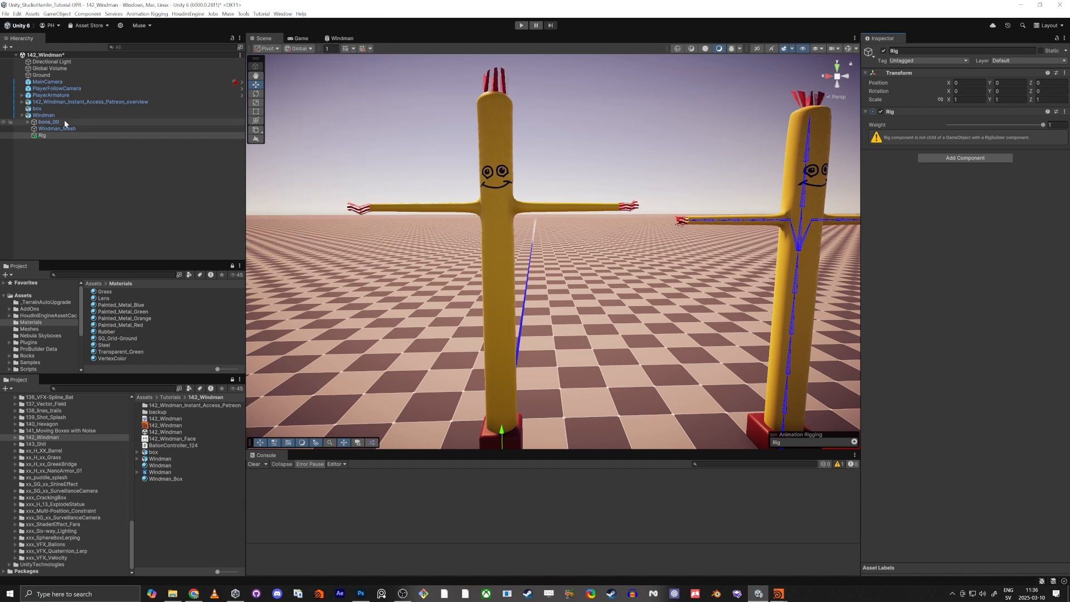
Add an Animator component to the Windman parent object.
click(44, 116)
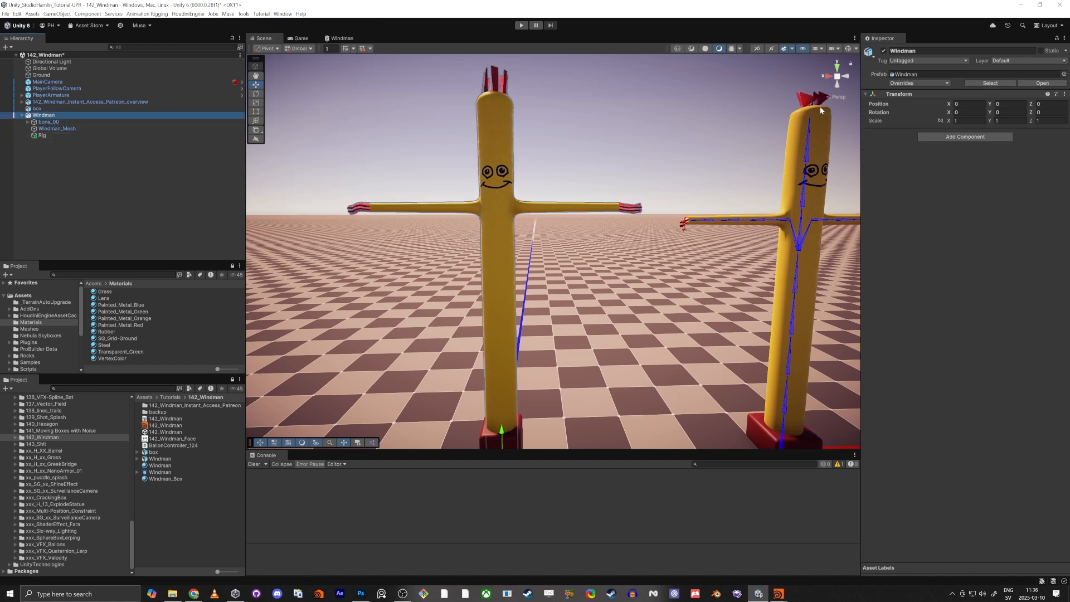
click(942, 137)
text(Animat)
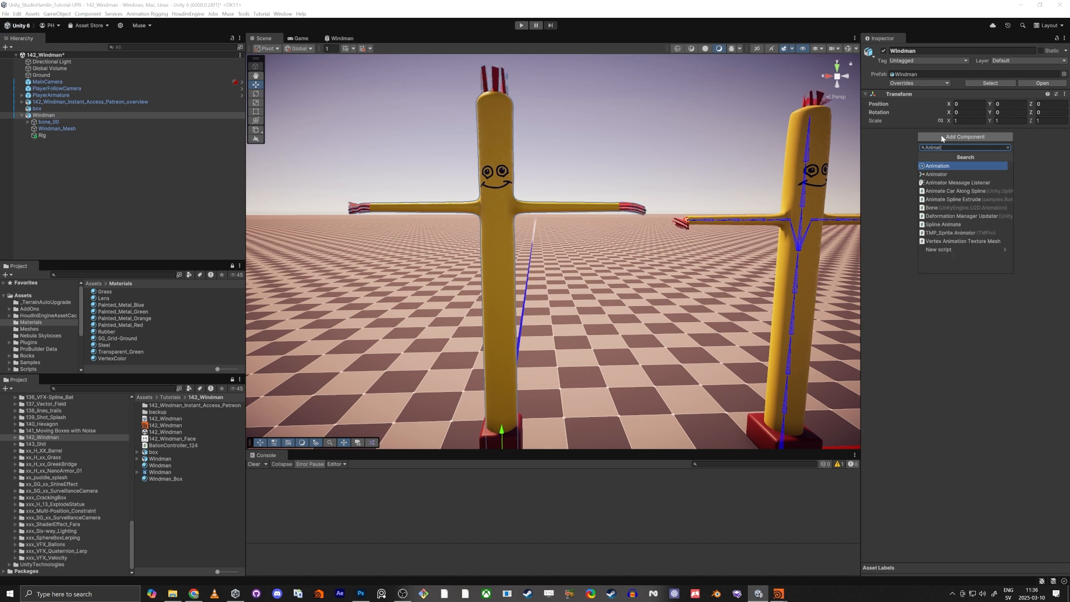
key(Down)
key(Return)
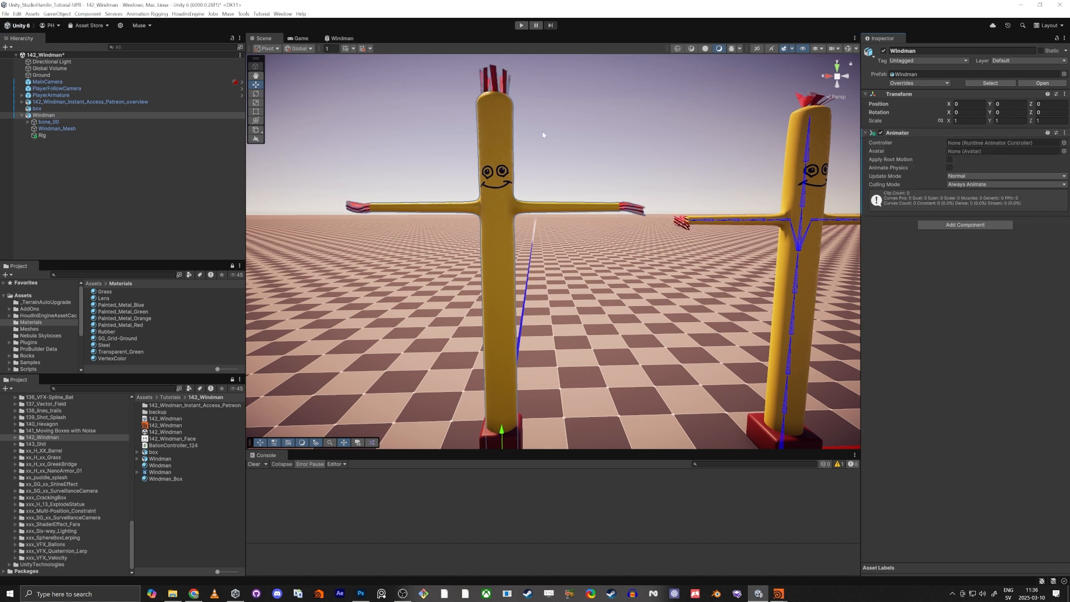
Add a Rig Builder component to Windman and assign the Rig object to its rig layer.
click(58, 103)
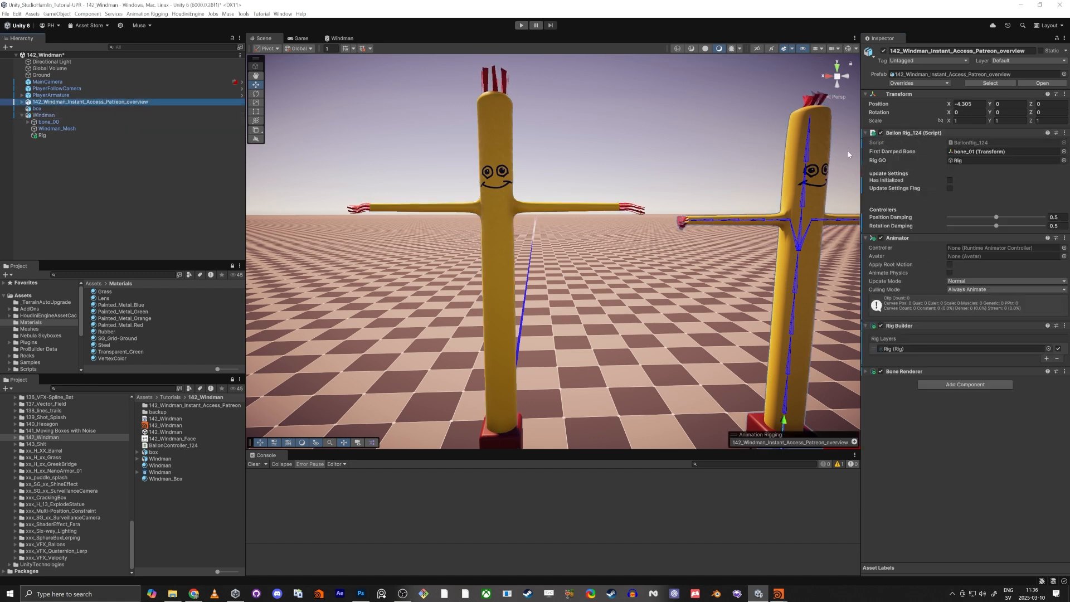
click(40, 115)
click(954, 224)
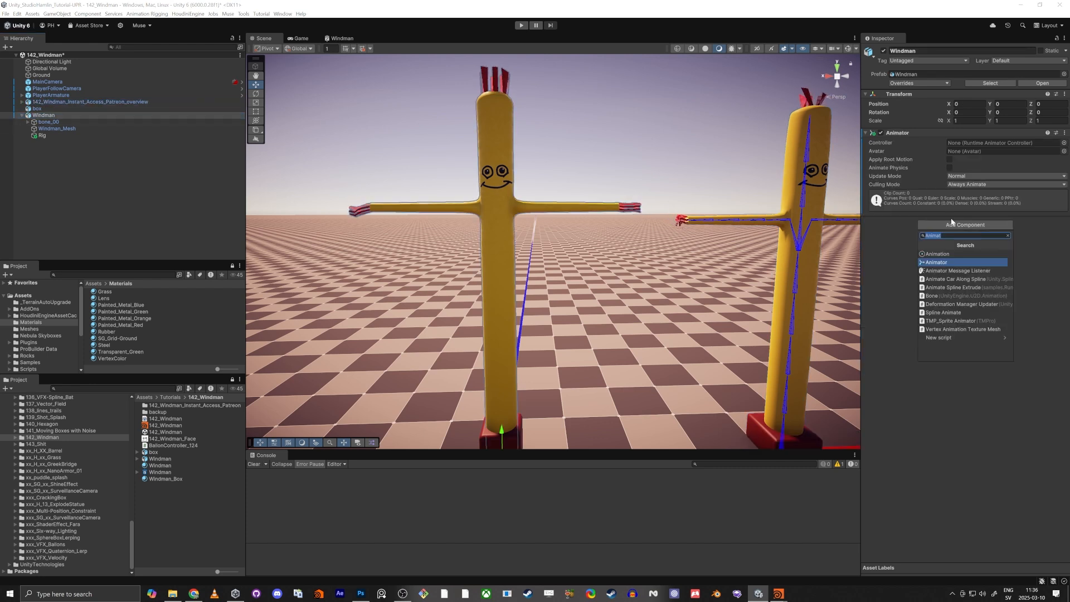
text(Rig Buil)
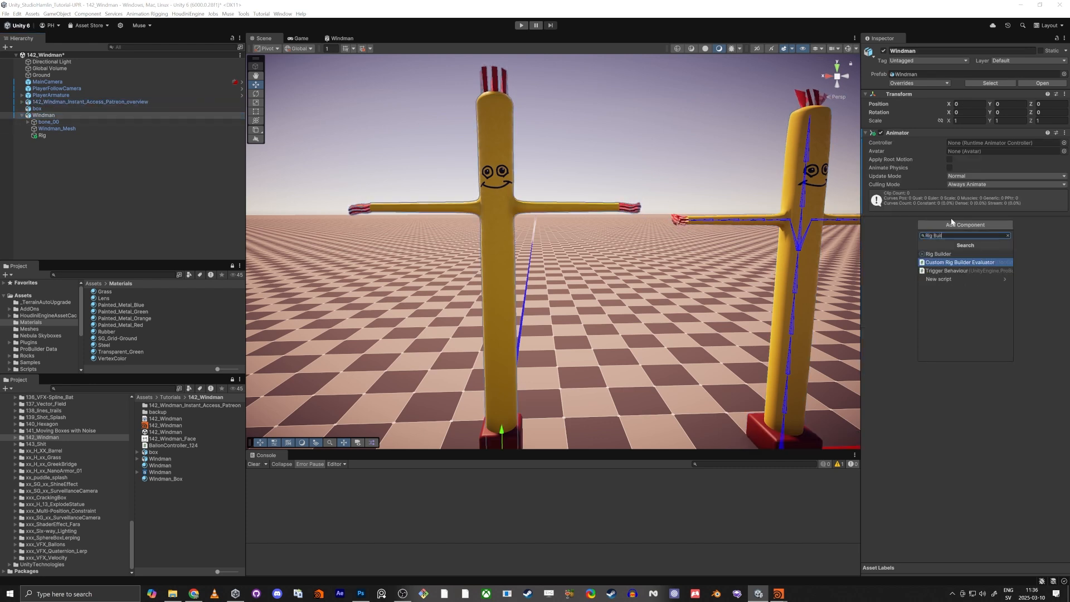
key(Up)
key(Return)
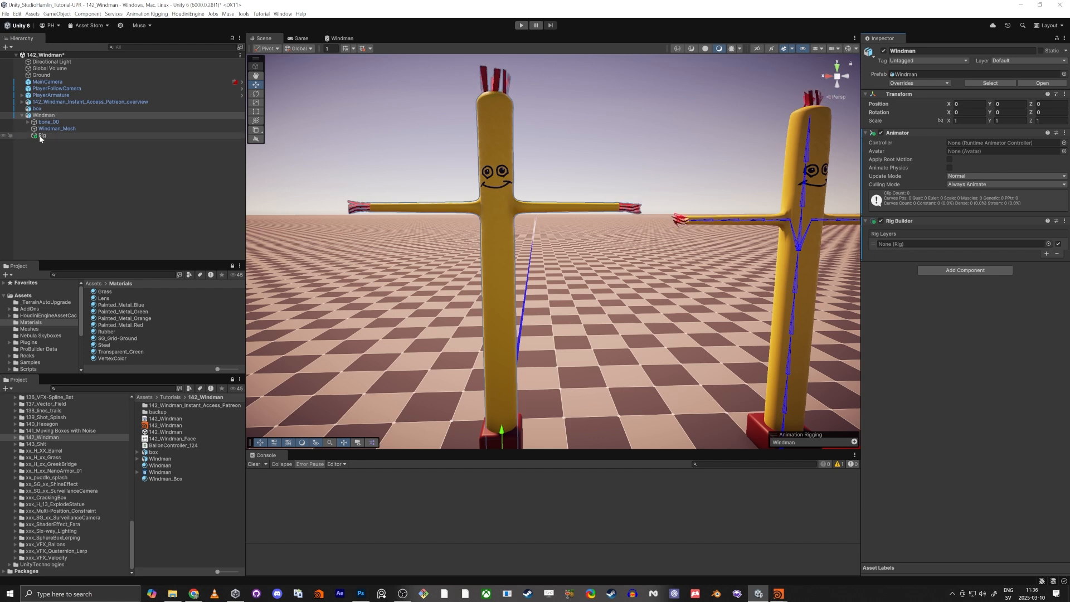
drag(40, 136, 949, 242)
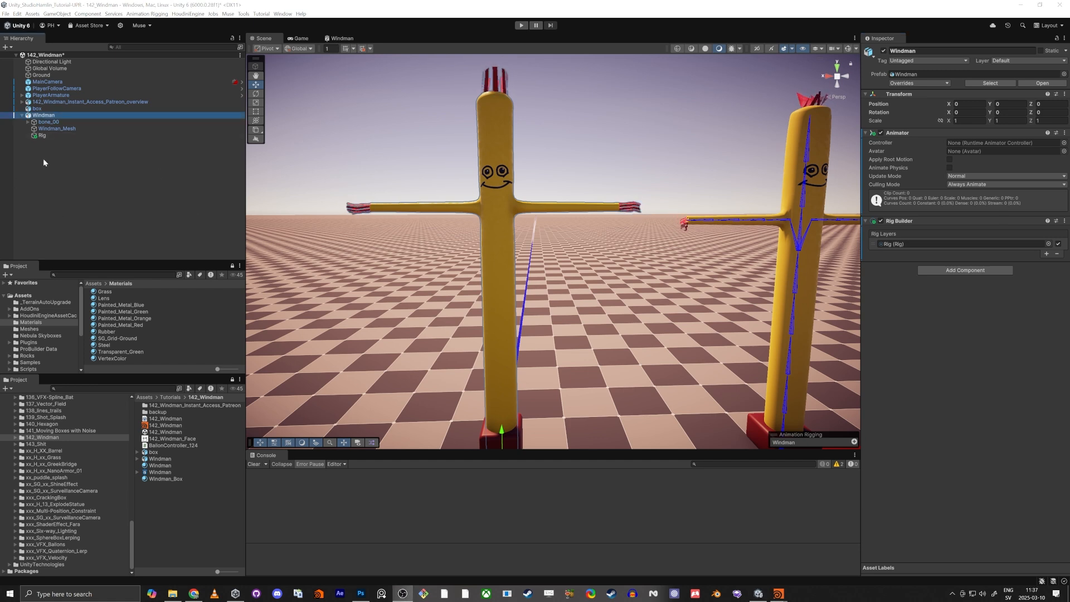
Create an empty child object under Rig and name it Bone_00_control_Bone_01.
click(40, 136)
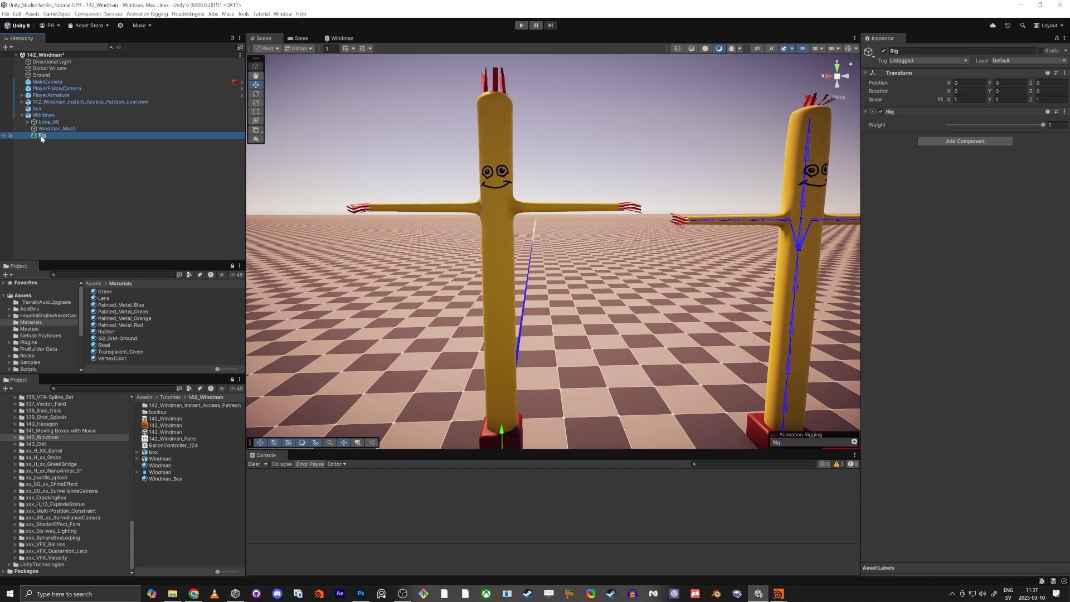
right_click(41, 139)
click(97, 281)
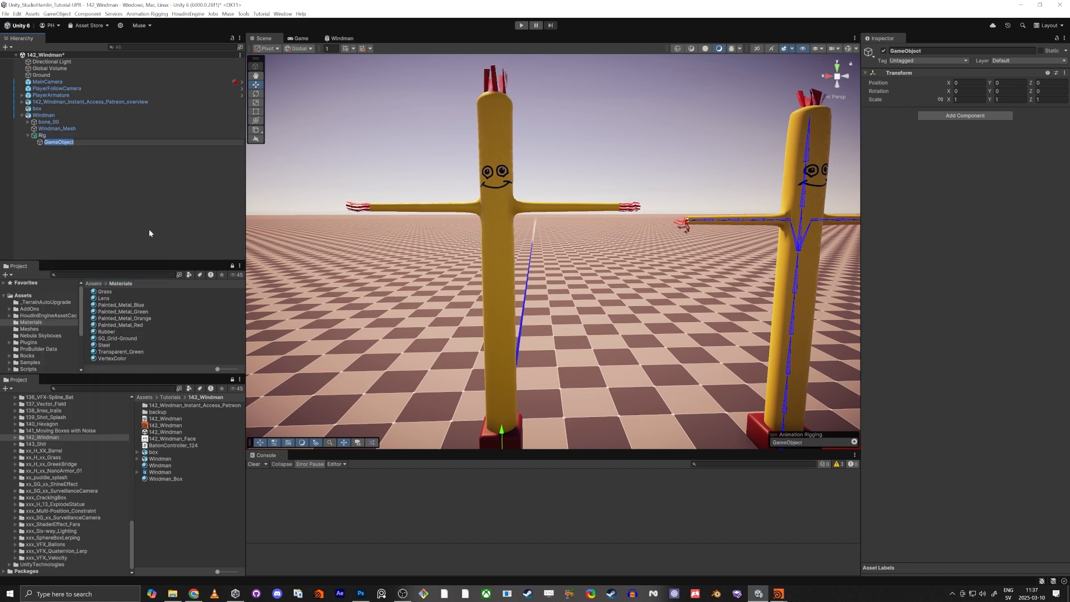
text(Bone_0)
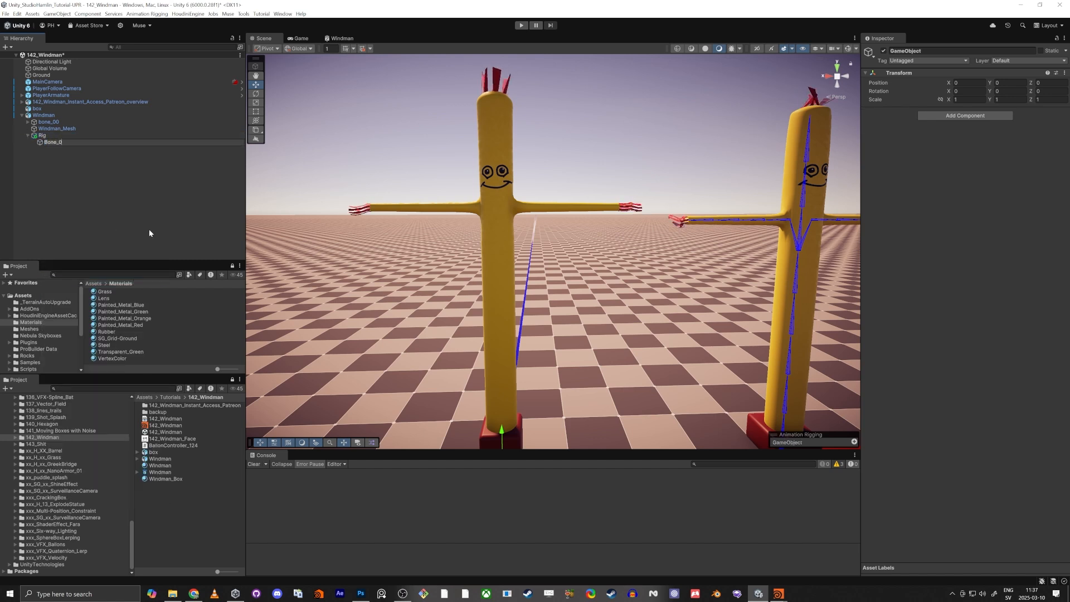
text(0)
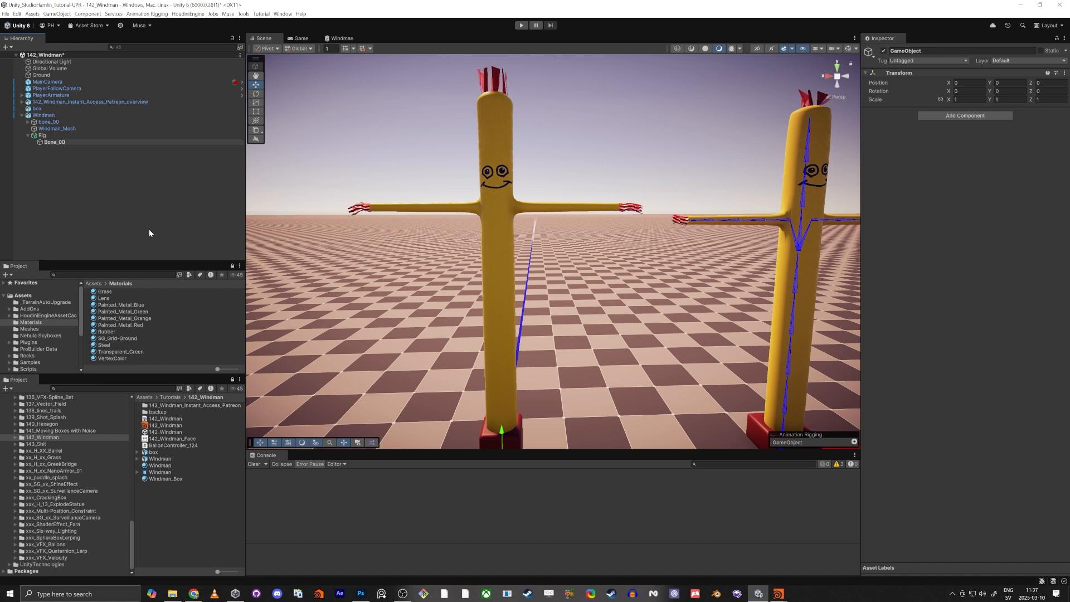
text(_conto)
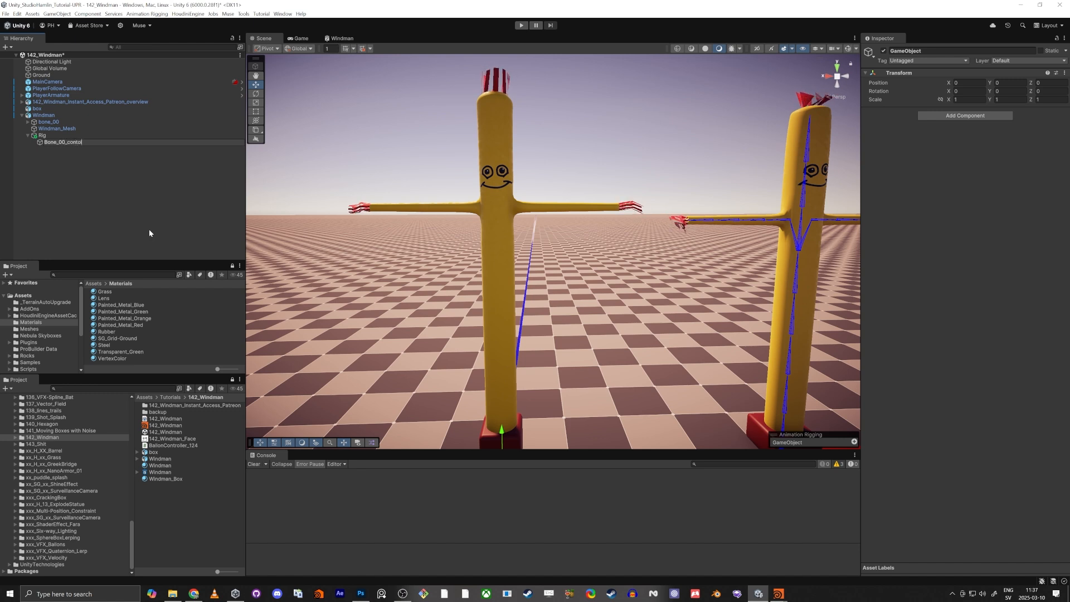
text(l)
key(BackSpace)
key(BackSpace)
key(BackSpace)
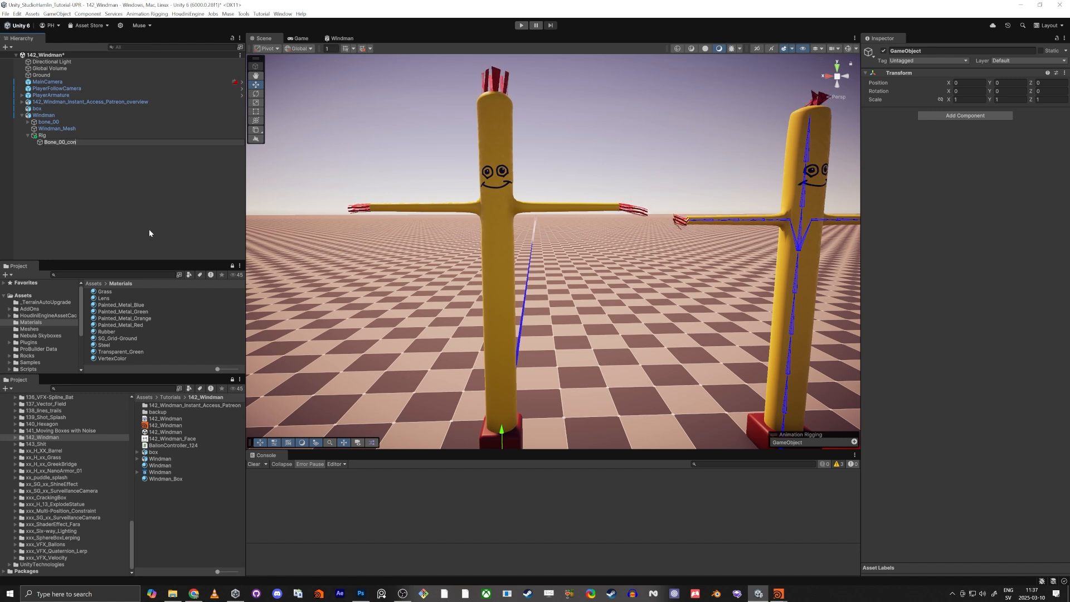
text(trol_)
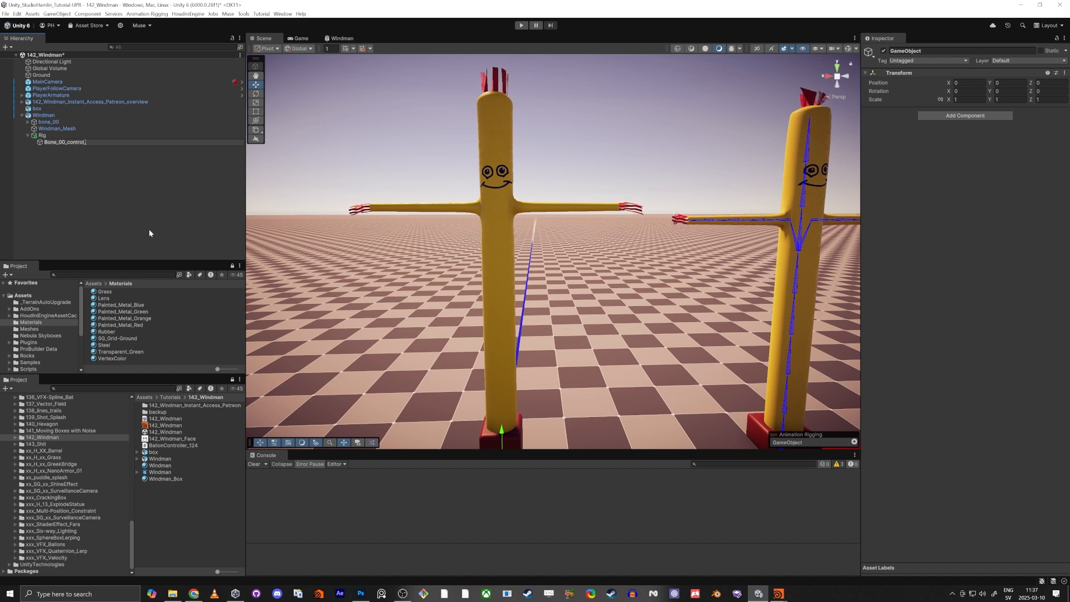
text(Bone_0)
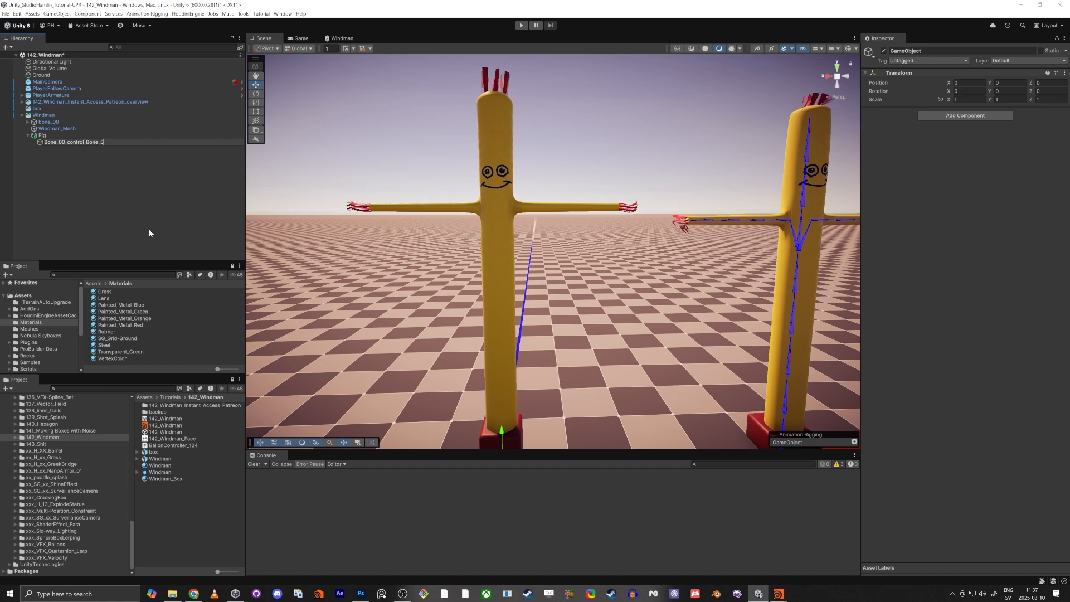
text(1)
key(Return)
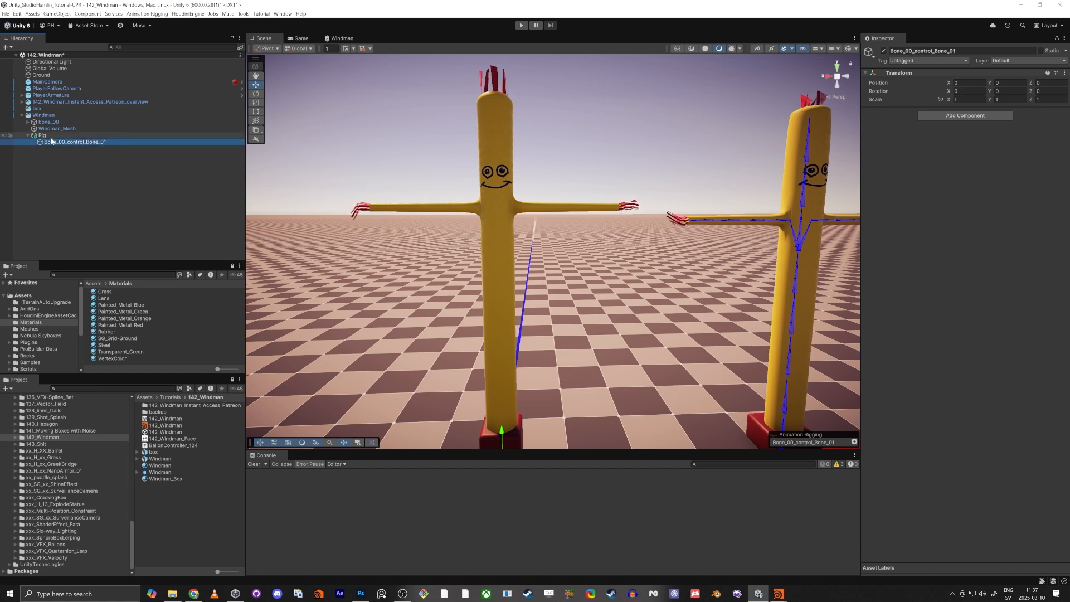
Add a Damped Transform component to Bone_00_control_Bone_01.
click(966, 116)
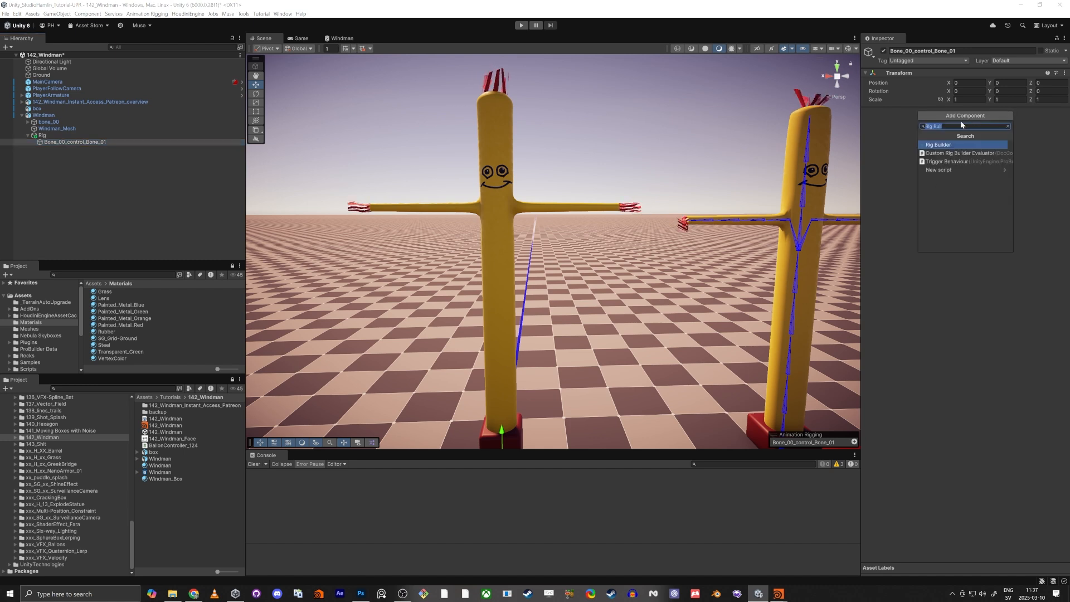
text(da)
key(Return)
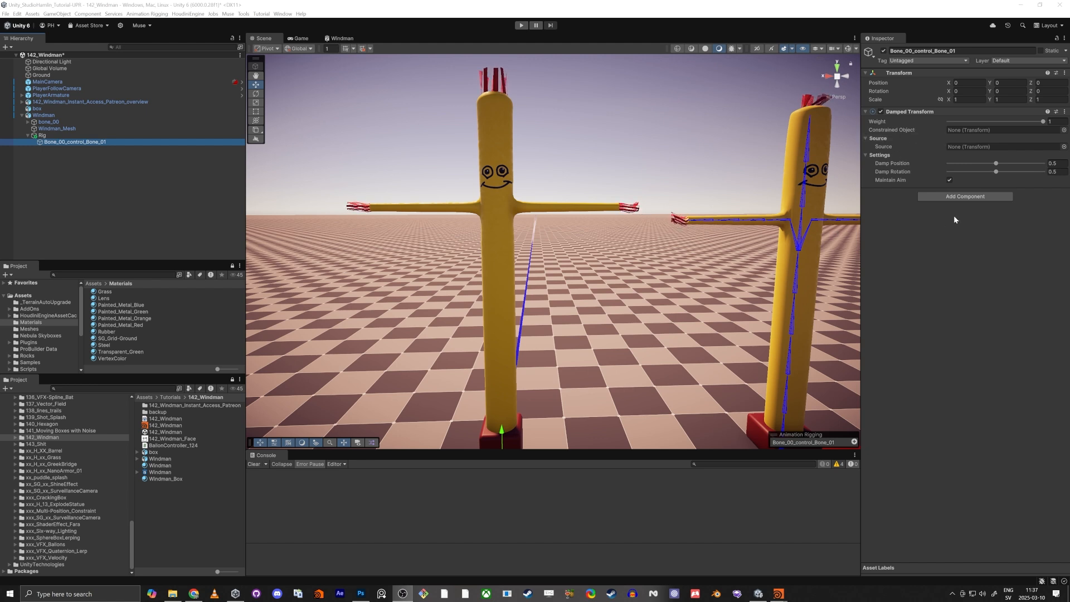
Run Bone Renderer Setup on the Windman parent so its skeleton is drawn in the scene.
click(43, 115)
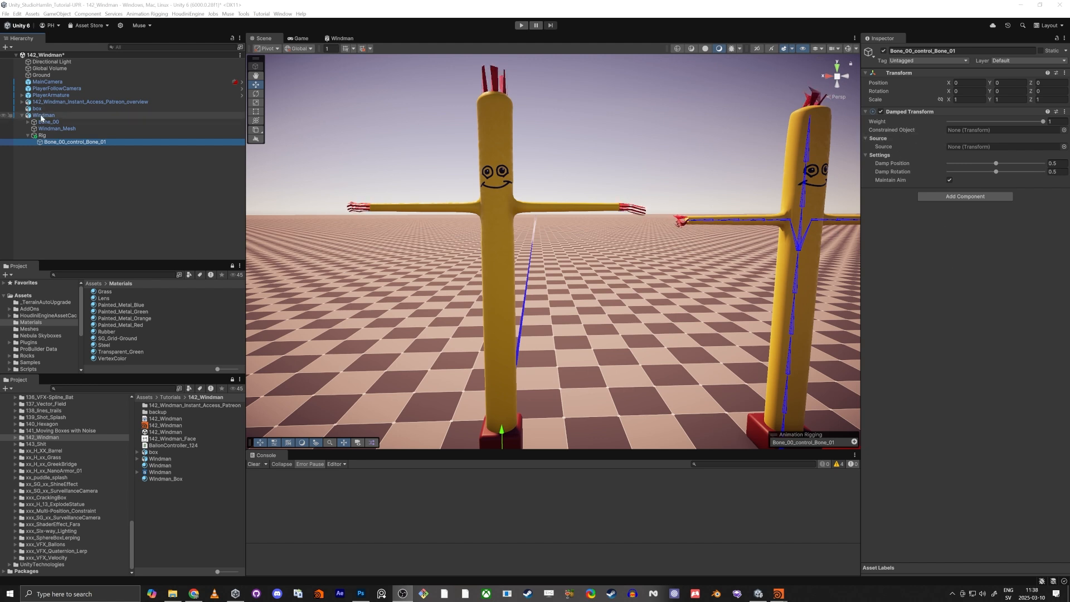
click(146, 13)
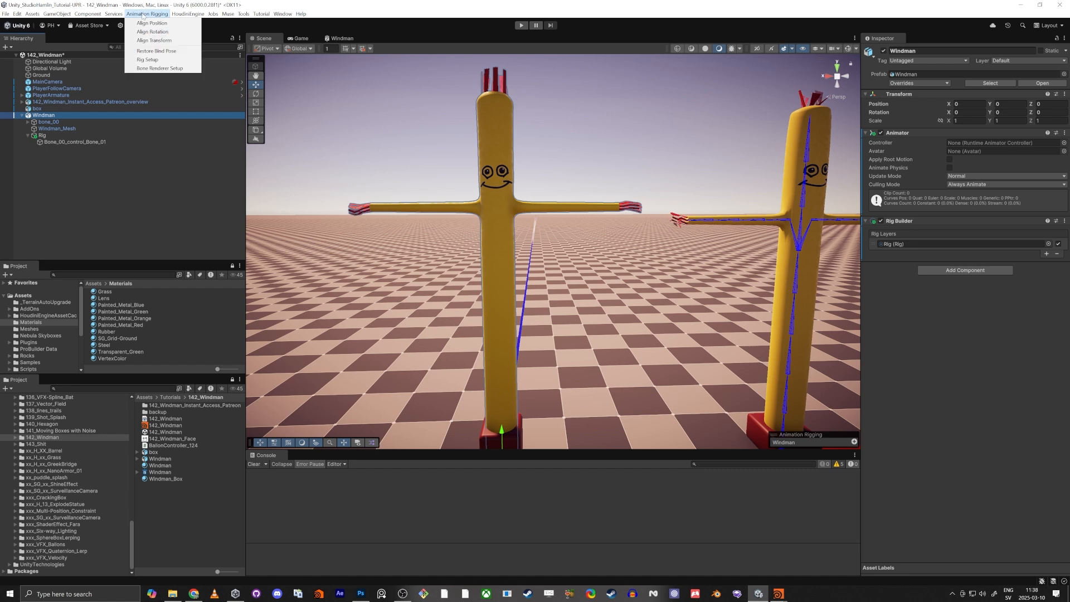
click(149, 69)
Test-rotate bone_01 at the base of the Windman, undo the rotation, and select bone_00 inside the box.
right_drag(474, 301, 306, 335)
key(w)
click(495, 322)
key(e)
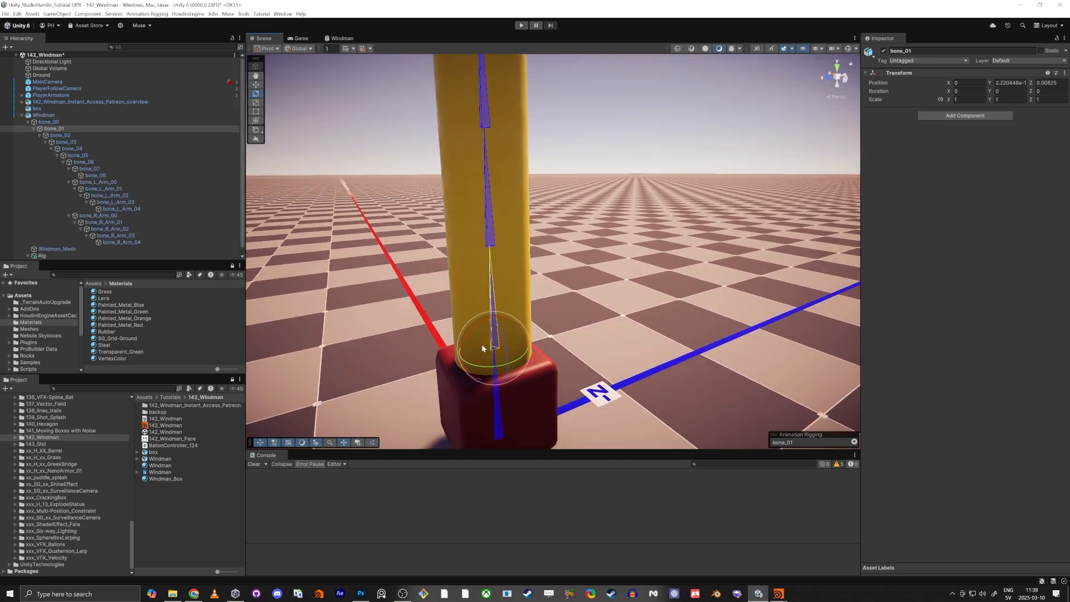
drag(474, 333, 573, 312)
key(ctrl+z)
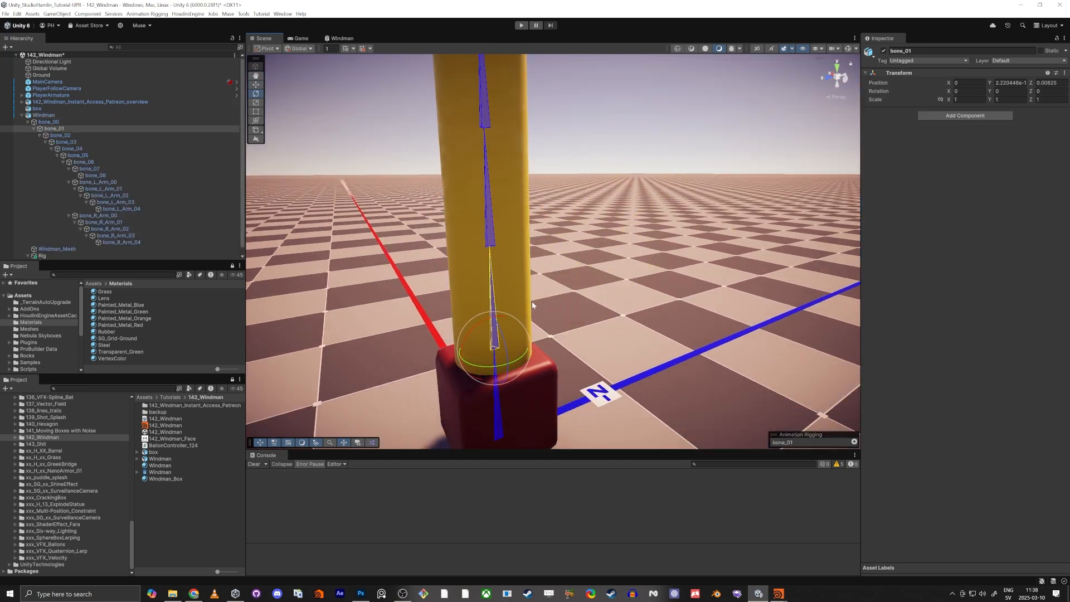
click(498, 407)
click(498, 404)
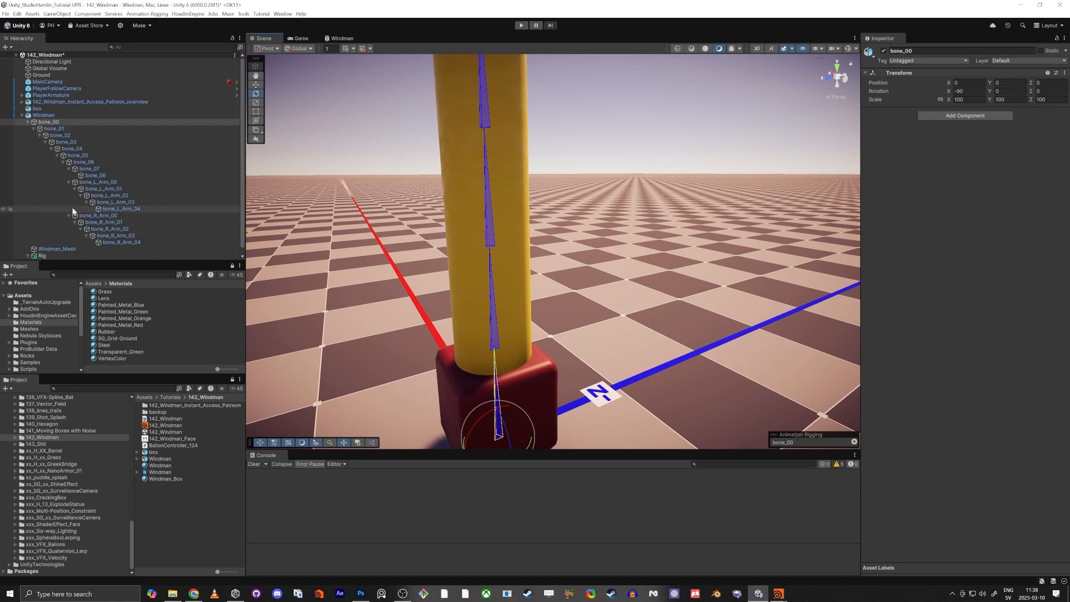
Rename the damped transform object under Rig as Bone_01_control_Bone_02.
scroll(61, 229, down, 1)
click(49, 257)
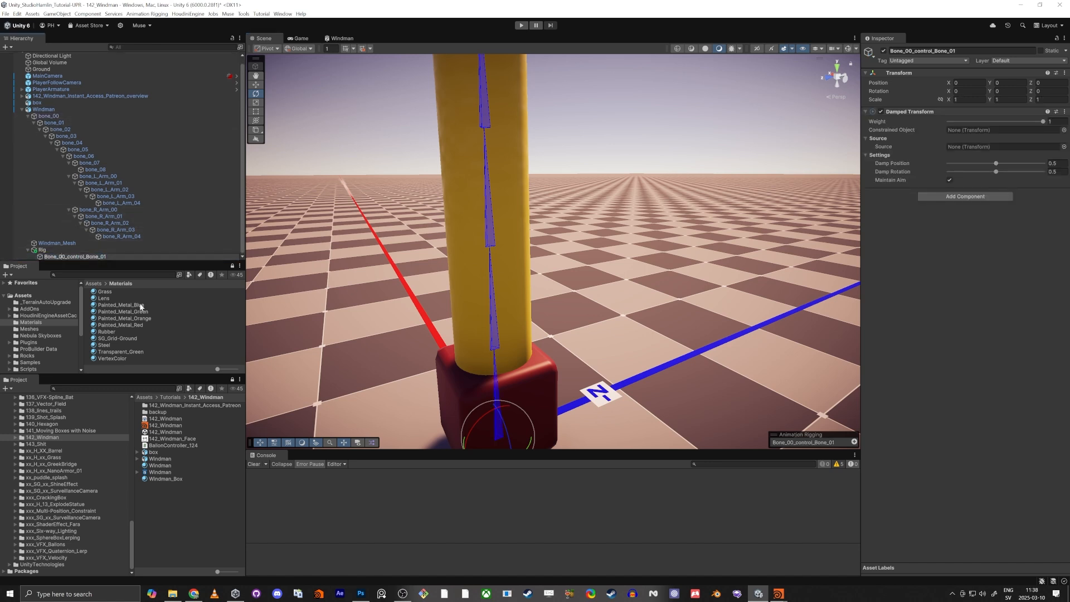
key(BackSpace)
text(2)
key(Return)
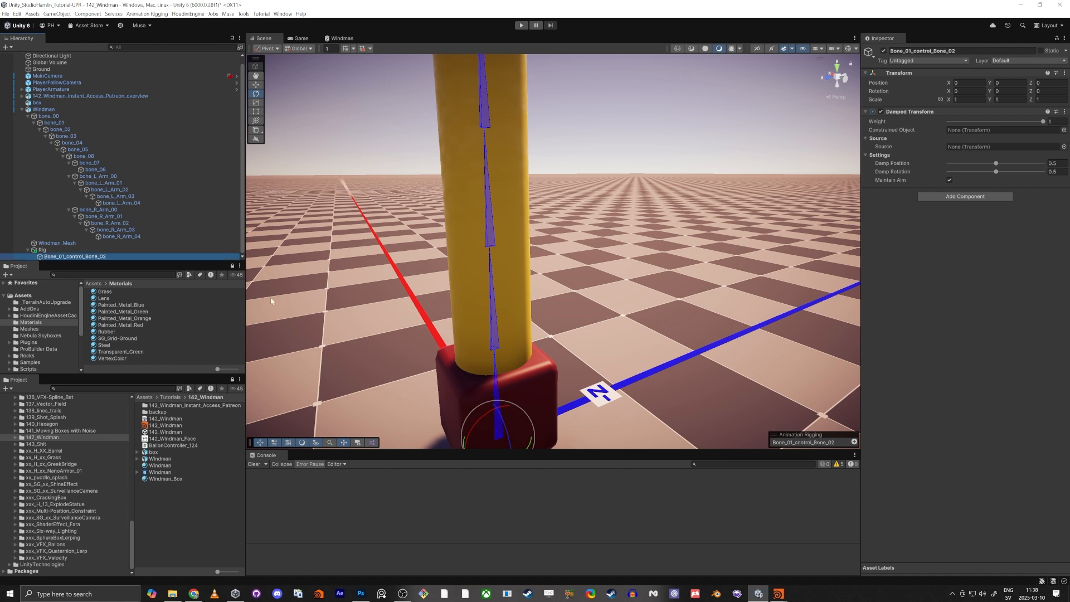
Test-rotate bone_02 and bone_01 in the scene to compare how they bend the body, undoing the rotations.
alt+drag(440, 258, 555, 260)
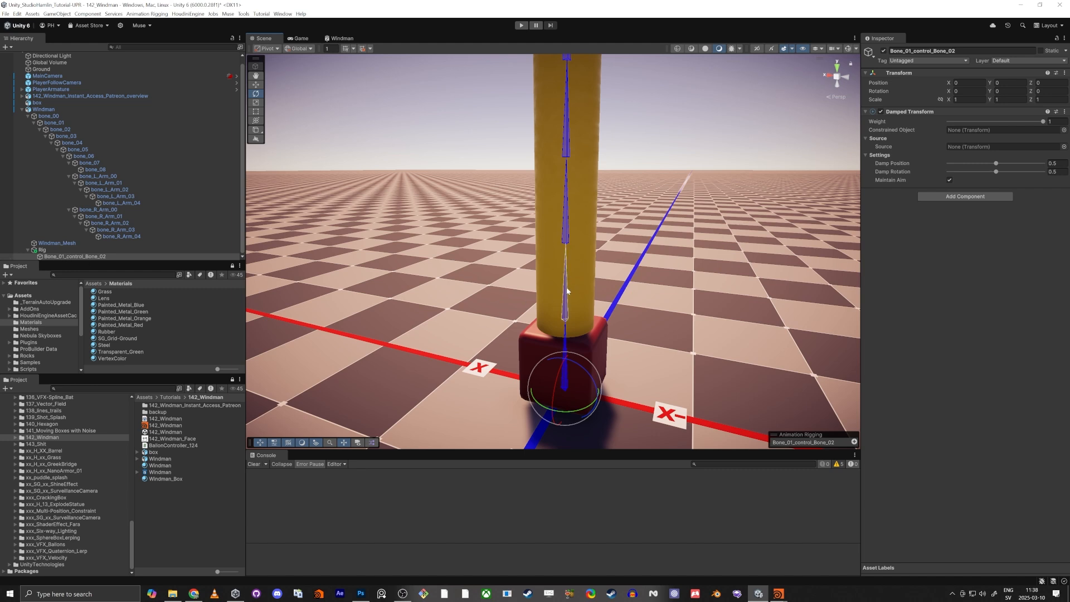
click(566, 233)
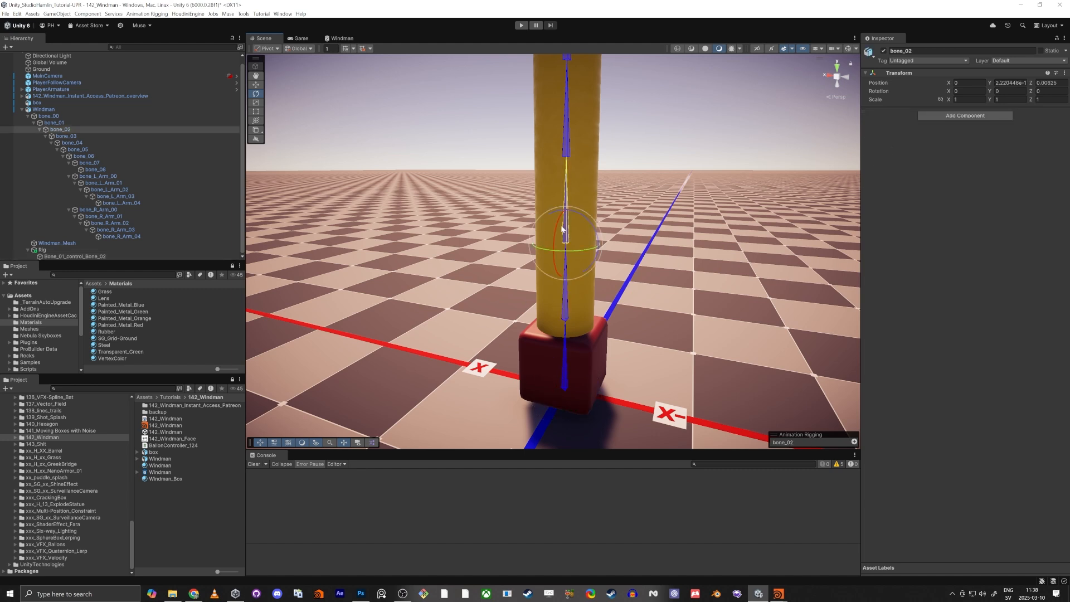
drag(558, 226, 556, 247)
key(ctrl+z)
click(566, 300)
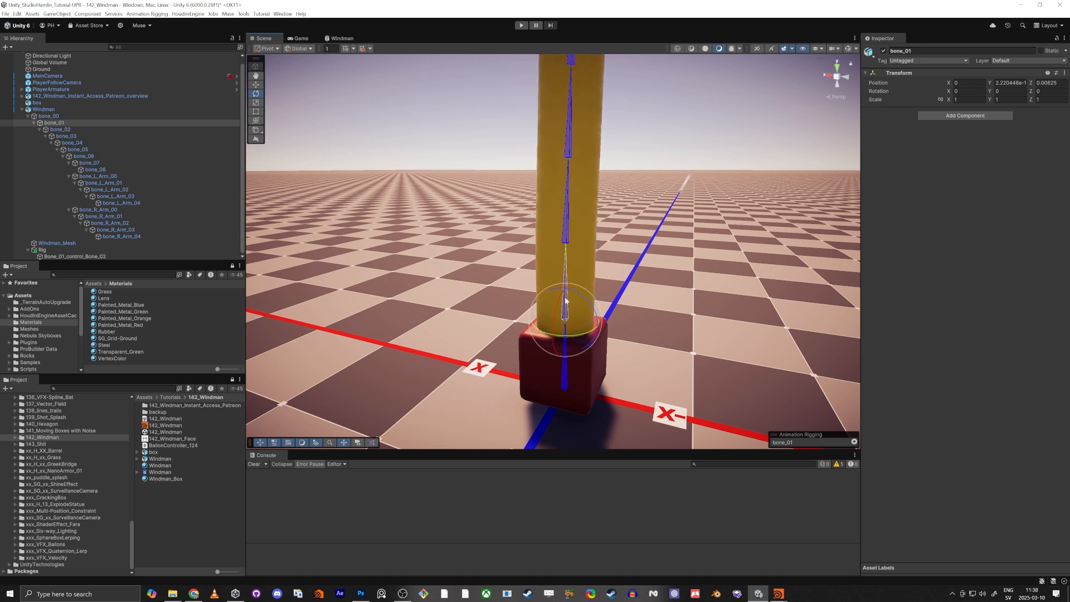
drag(560, 299, 560, 283)
key(ctrl+z)
key(ctrl+z)
On Bone_01_control_Bone_02, assign bone_02 as the Damped Transform's constrained object and bone_01 as its source.
click(61, 256)
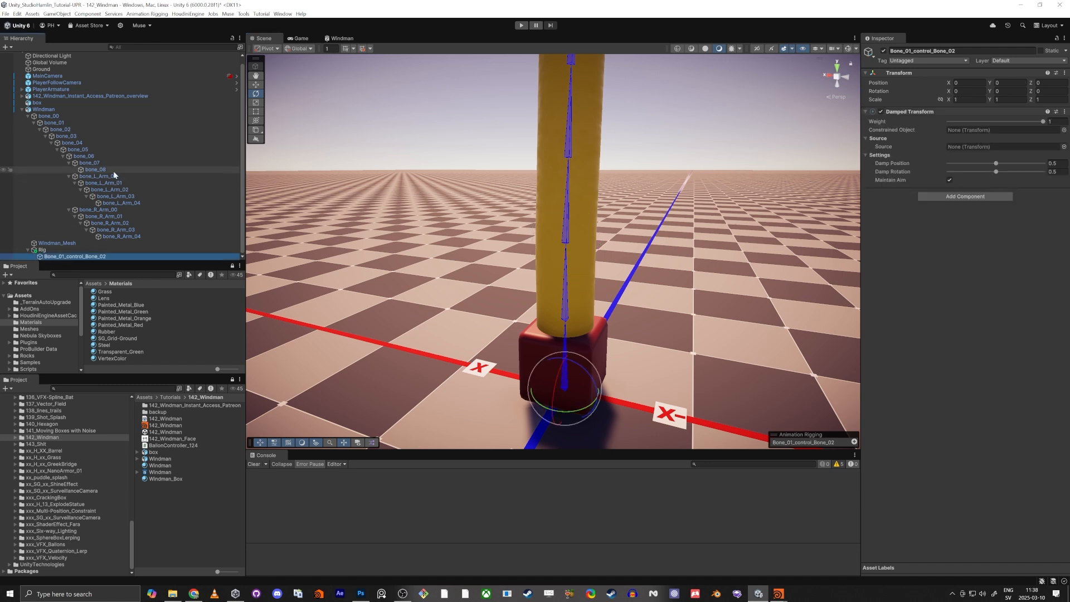
drag(60, 132, 979, 134)
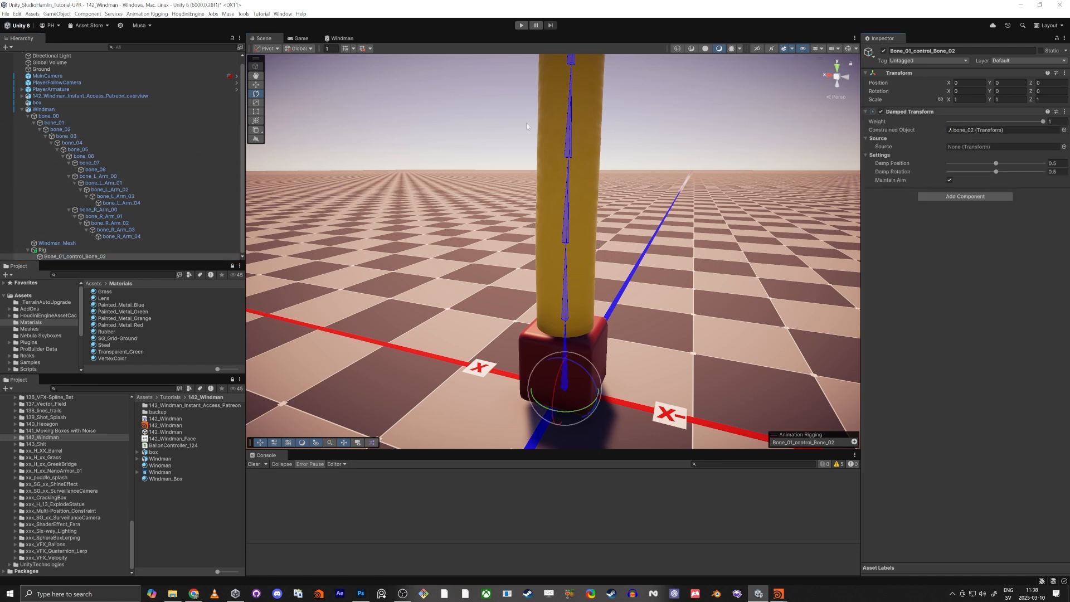
drag(45, 123, 962, 149)
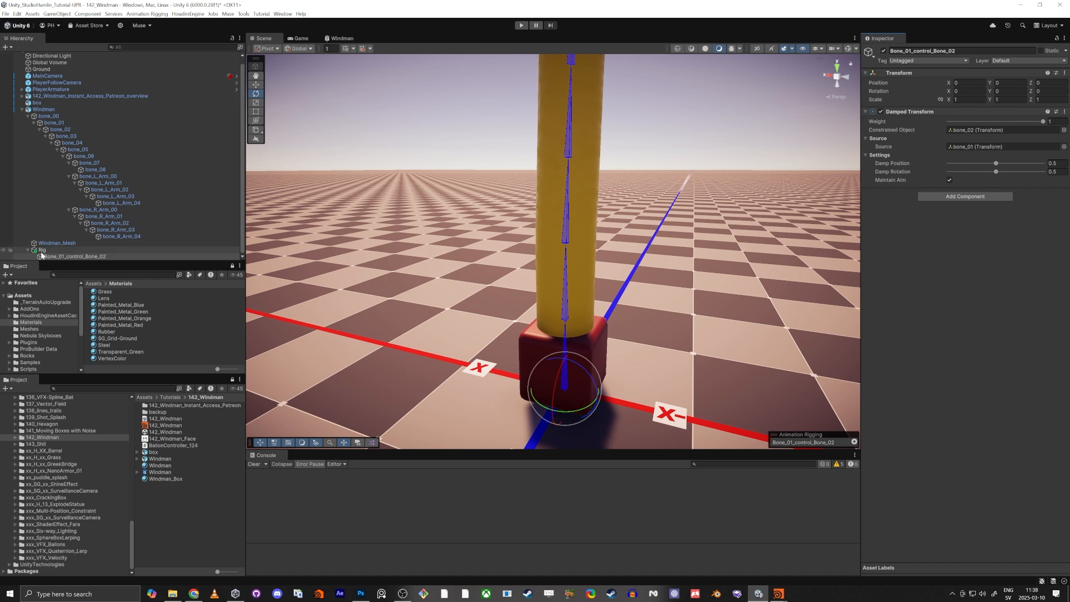
Duplicate Bone_01_control_Bone_02 three times under Rig.
click(46, 257)
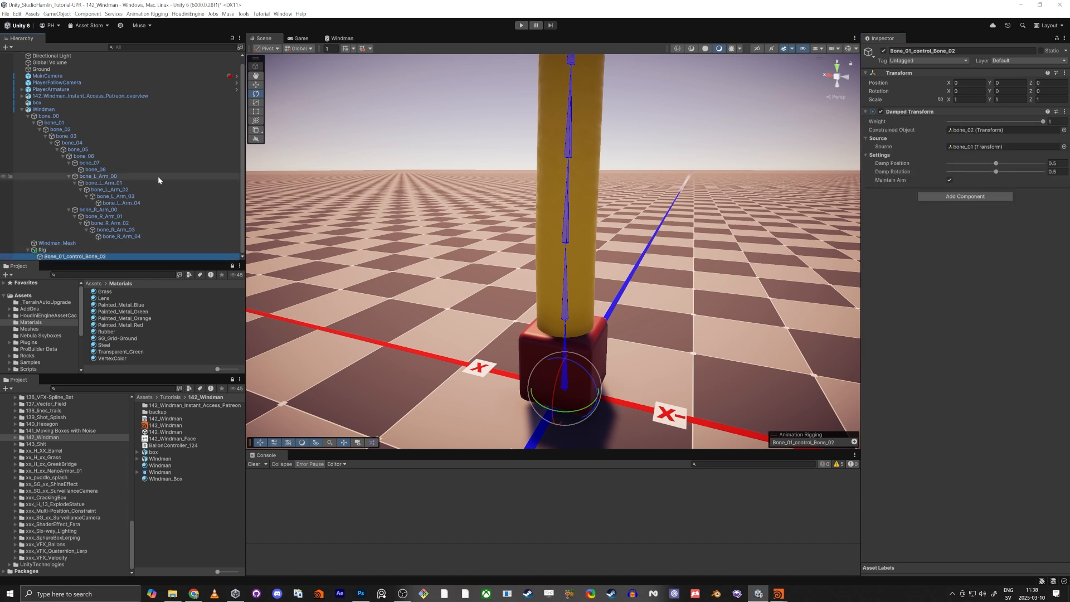
key(ctrl+d)
key(ctrl+d)
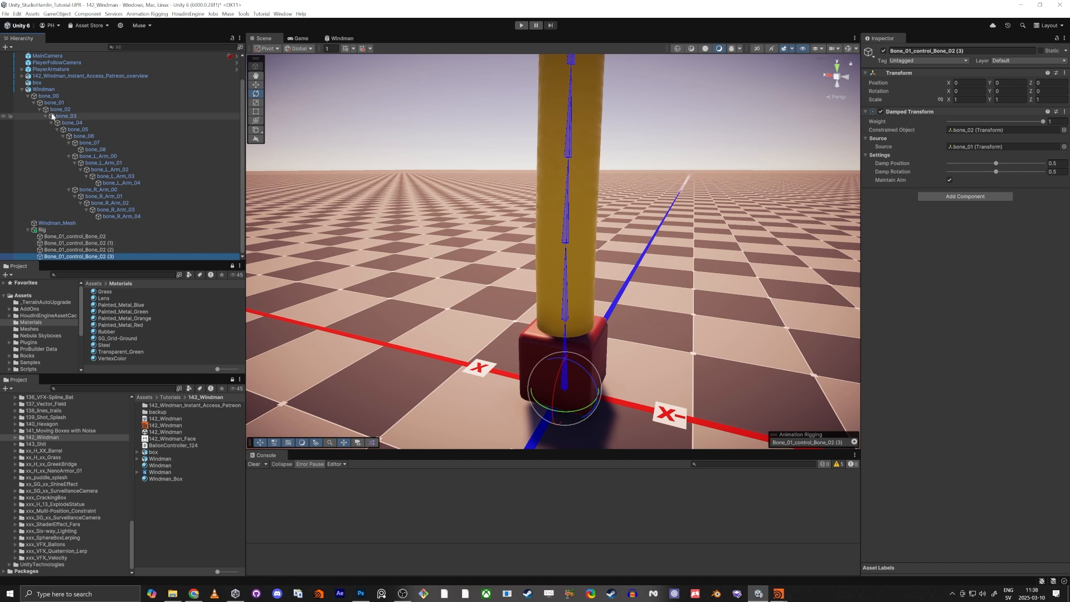
Rename the first duplicate as Bone_02_control_Bone_03.
click(101, 237)
click(98, 243)
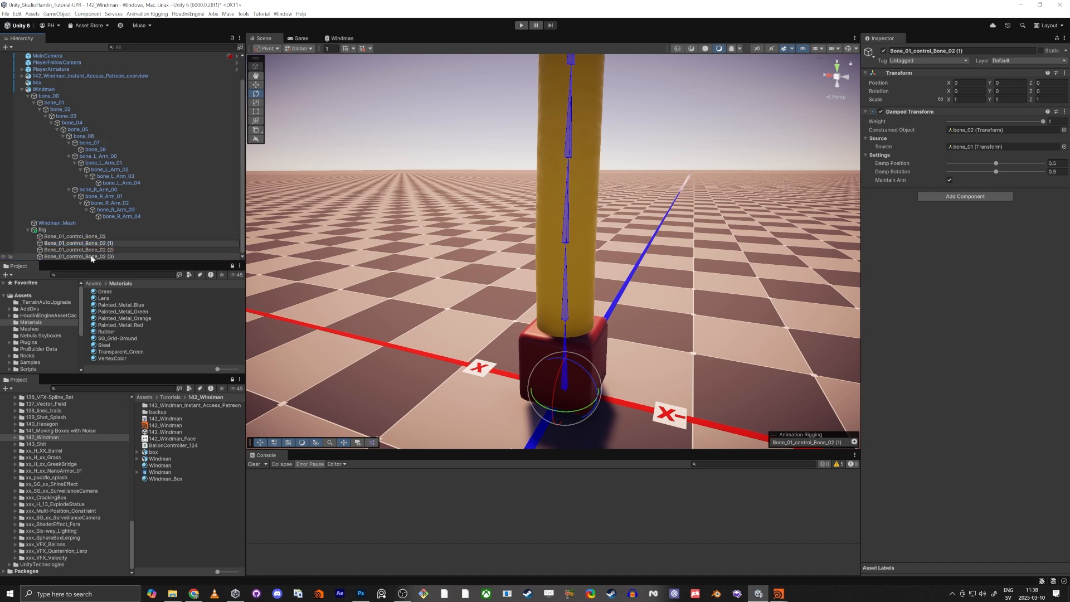
key(Return)
key(Return)
Rename the second duplicate as Bone_01_control_Bone_04.
key(Down)
key(F2)
key(Right)
key(BackSpace)
key(BackSpace)
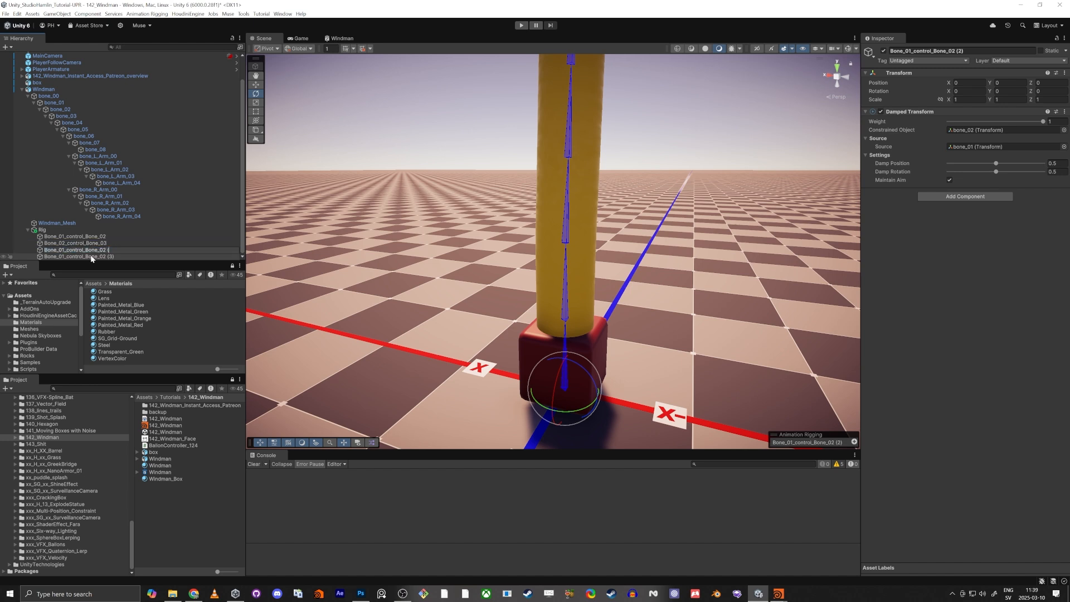
key(BackSpace)
text(4)
key(Return)
Rename the third duplicate as Bone_04_control_Bone_05.
key(Down)
key(F2)
key(Right)
key(BackSpace)
key(BackSpace)
key(BackSpace)
key(BackSpace)
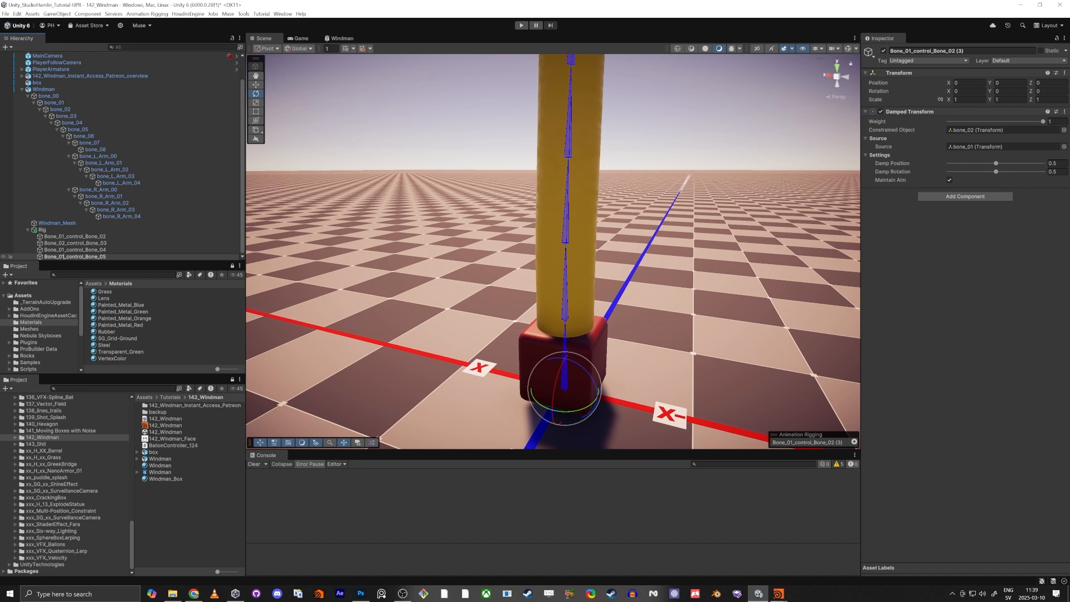
key(BackSpace)
text(4)
key(Return)
Correct the name of Bone_01_control_Bone_04 to Bone_03_control_Bone_04.
key(Up)
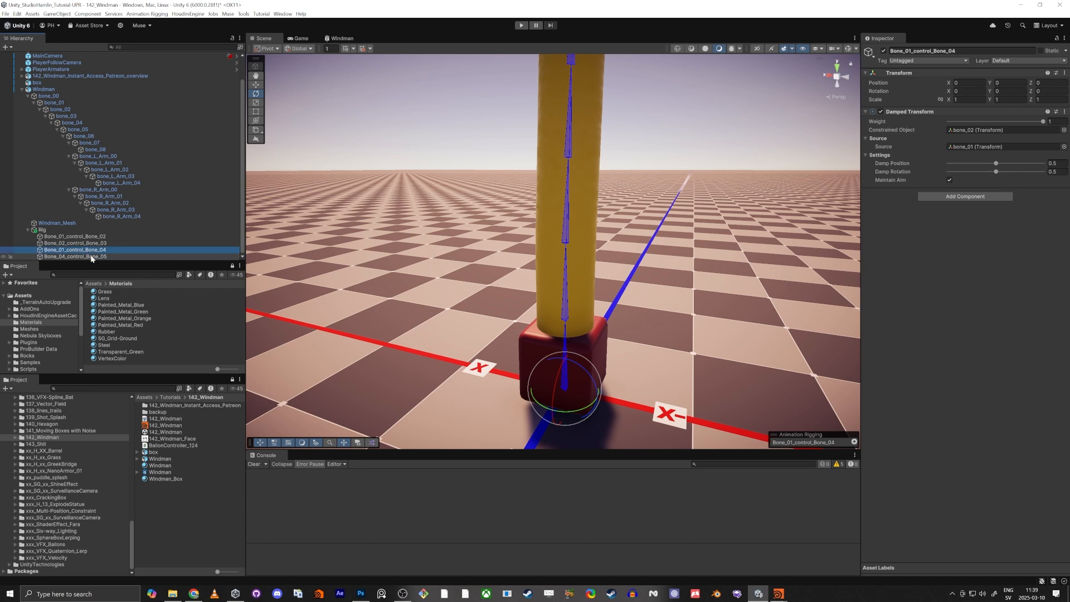
key(F2)
key(Left)
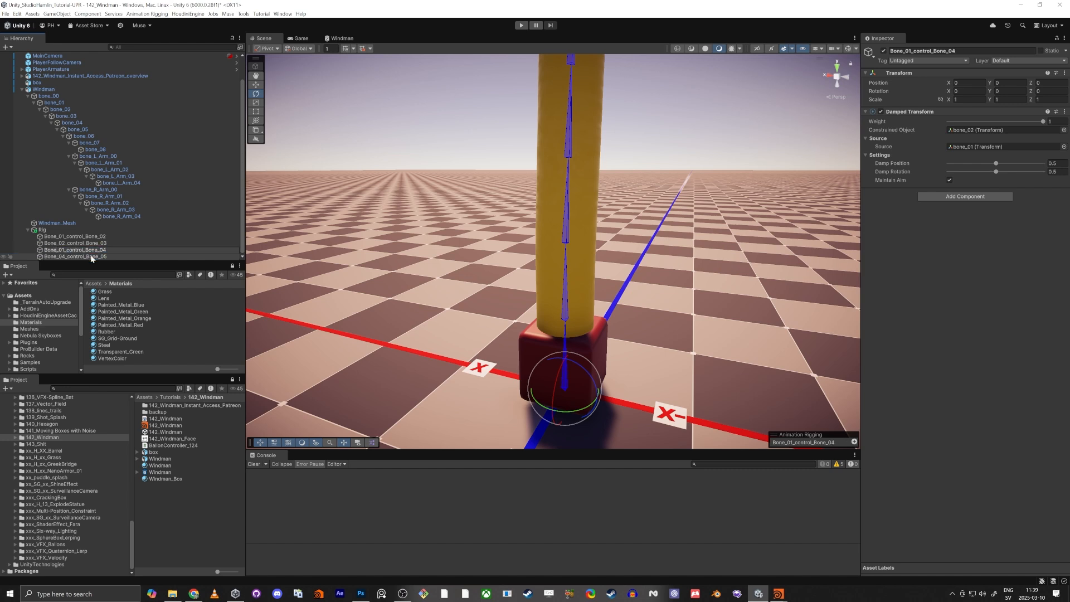
key(Right)
key(Right)
key(Right)
key(Right)
key(Right)
key(Right)
key(Right)
key(BackSpace)
text(3)
key(Return)
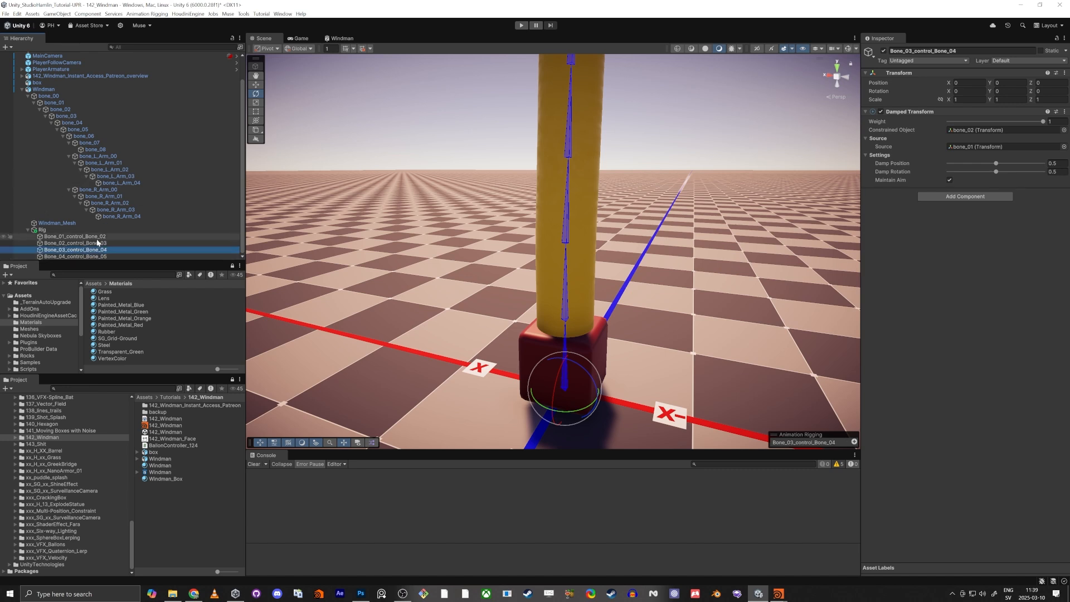
On Bone_02_control_Bone_03, assign bone_03 as the constrained object and bone_02 as the source.
click(101, 243)
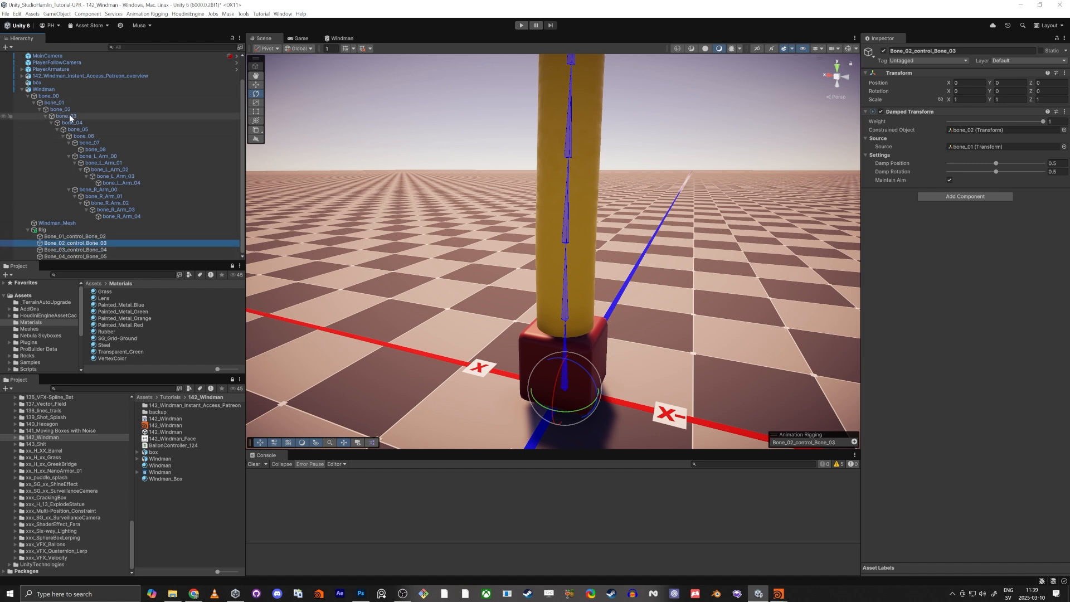
drag(71, 118, 992, 131)
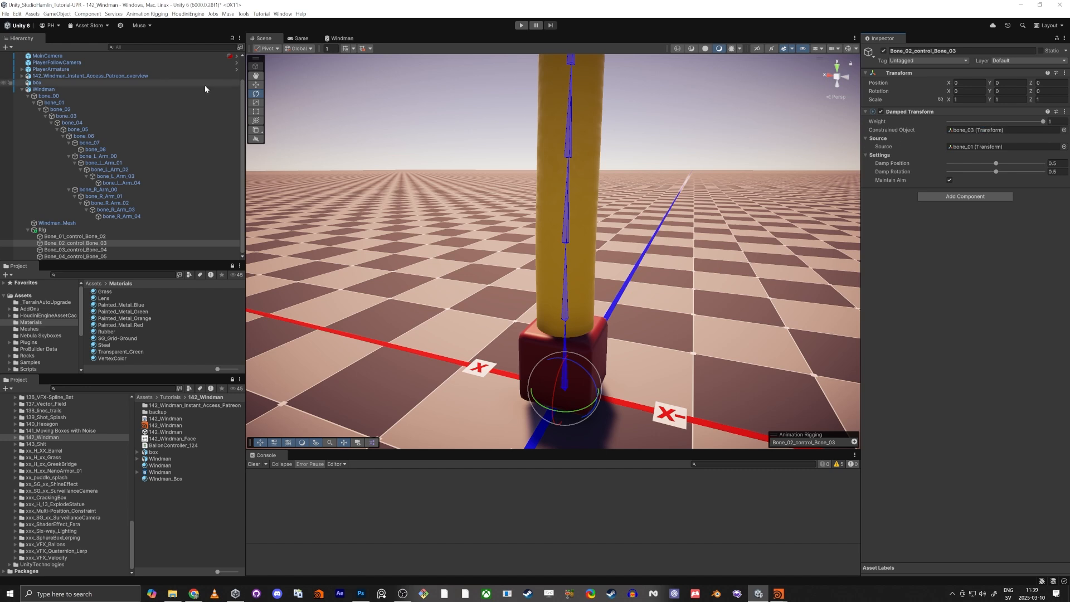
drag(45, 110, 981, 147)
On Bone_03_control_Bone_04, assign bone_04 as the constrained object and bone_03 as the source.
click(89, 250)
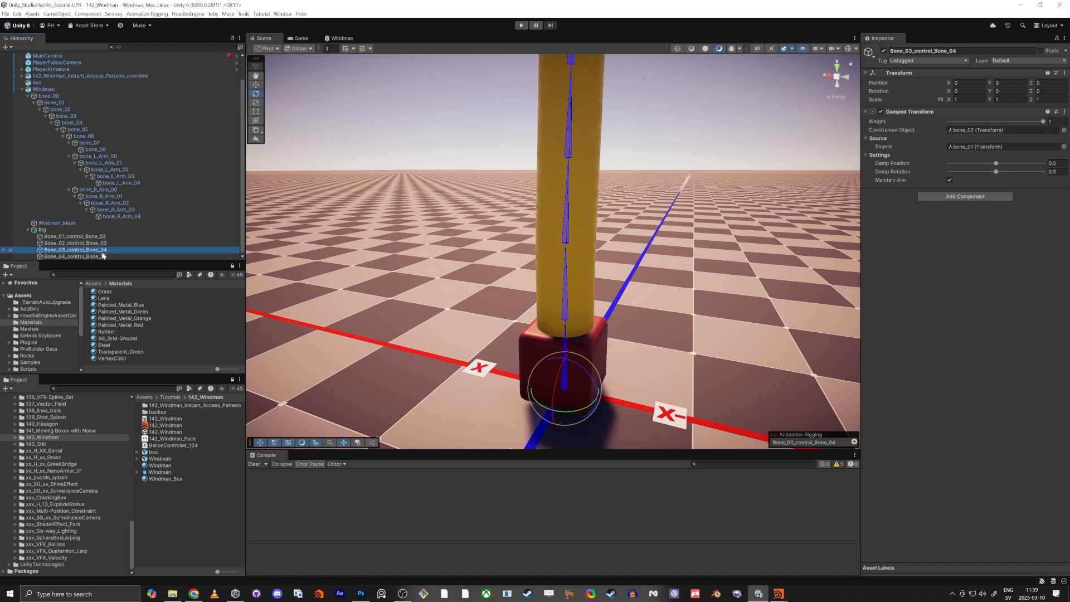
drag(71, 123, 976, 130)
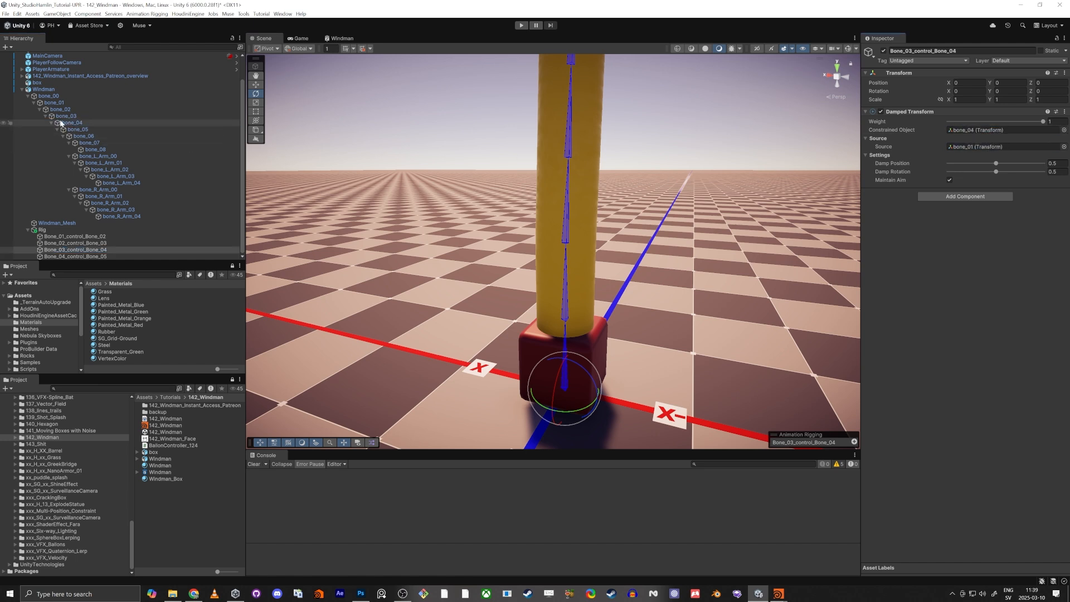
drag(64, 116, 967, 148)
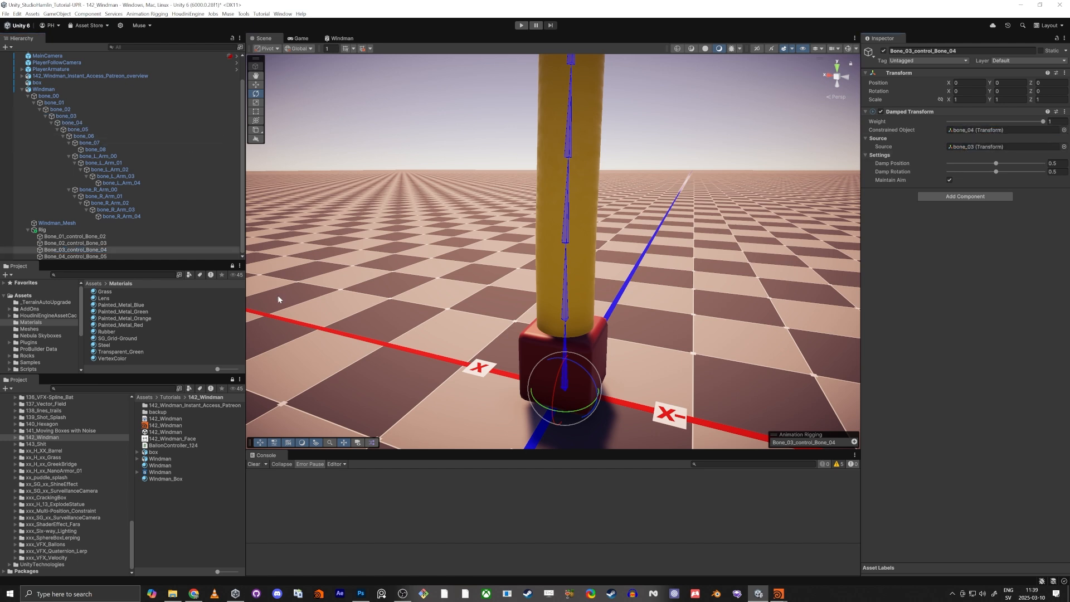
On Bone_04_control_Bone_05, assign bone_05 as the constrained object and bone_04 as the source.
click(92, 257)
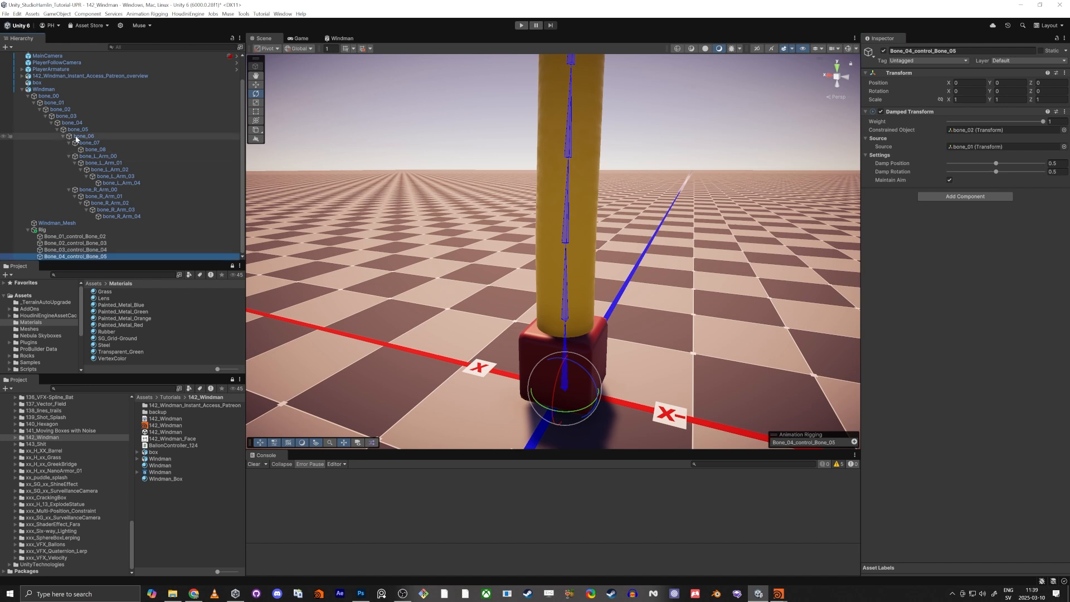
drag(77, 129, 1000, 130)
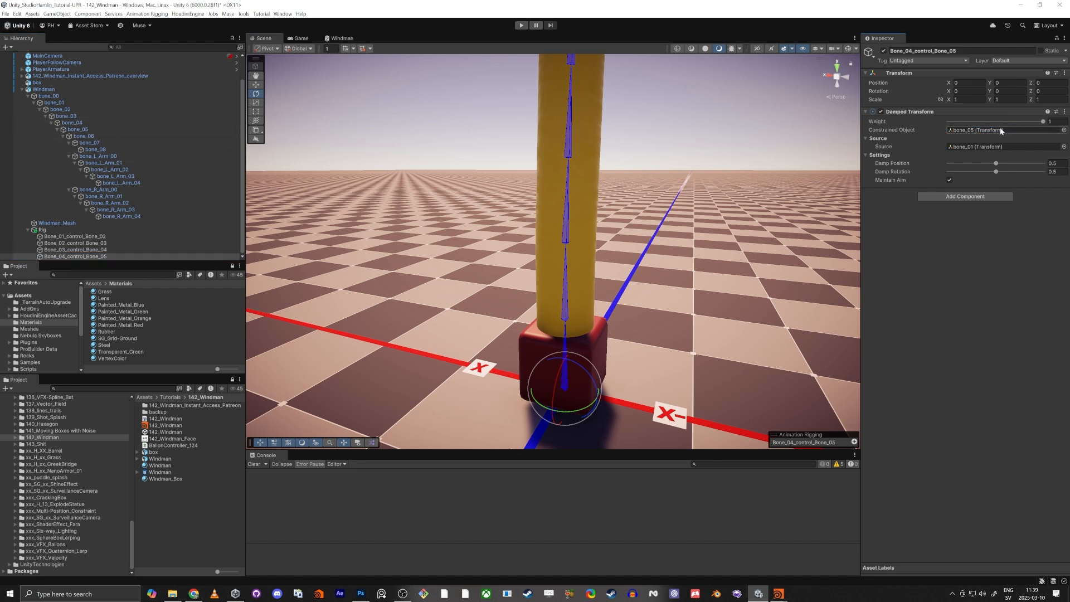
drag(71, 123, 976, 148)
right_drag(585, 307, 534, 279)
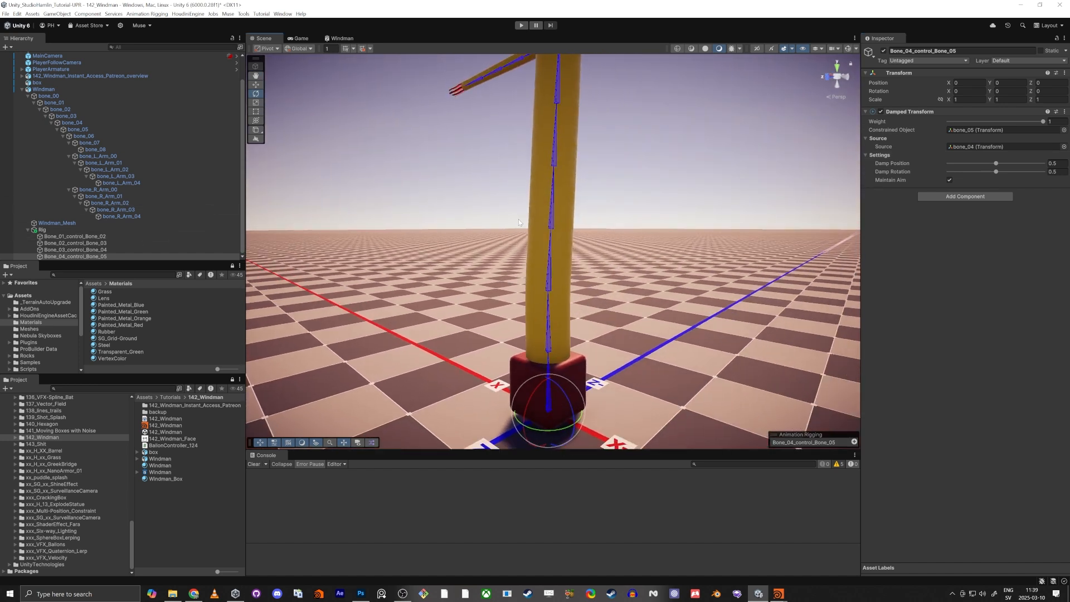
right_drag(518, 219, 524, 272)
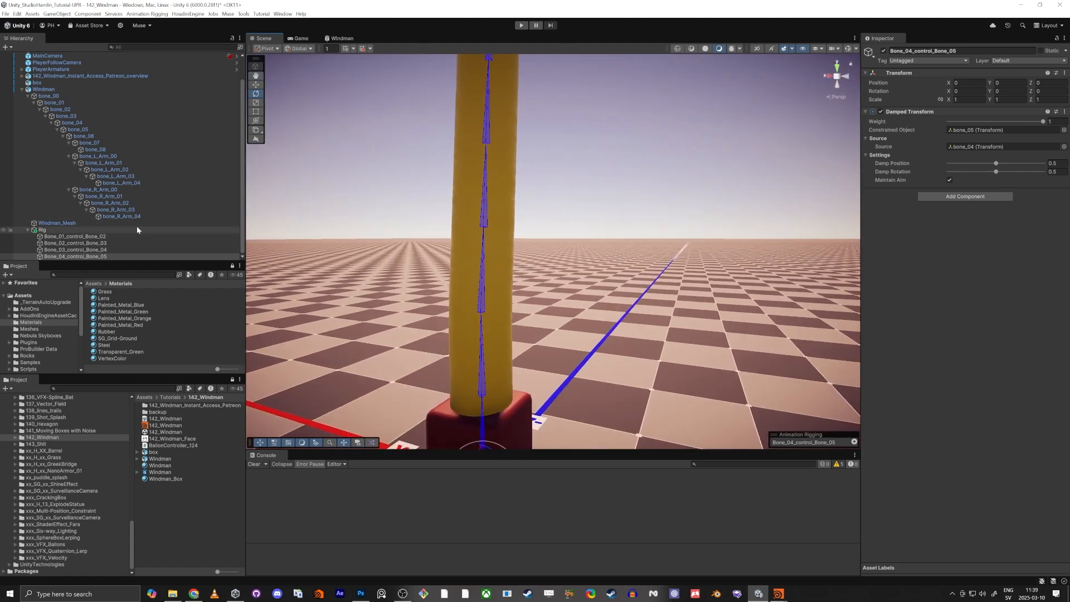
Open the BallonController_124 script in Visual Studio and examine its public variables and the noise-generation code in FixedUpdate.
click(164, 446)
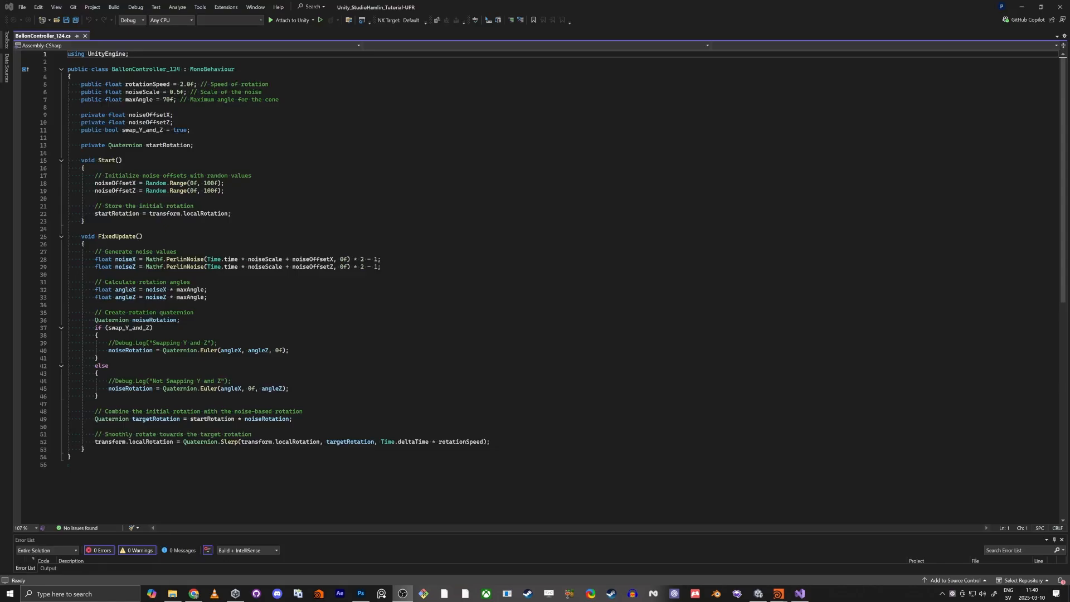
click(381, 259)
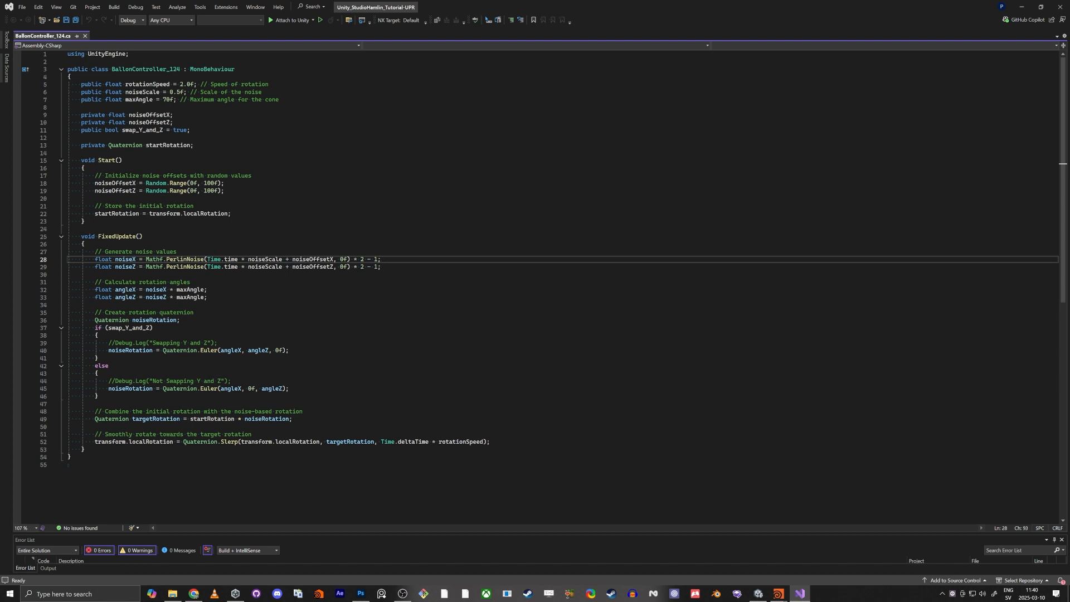
drag(278, 99, 68, 84)
click(177, 115)
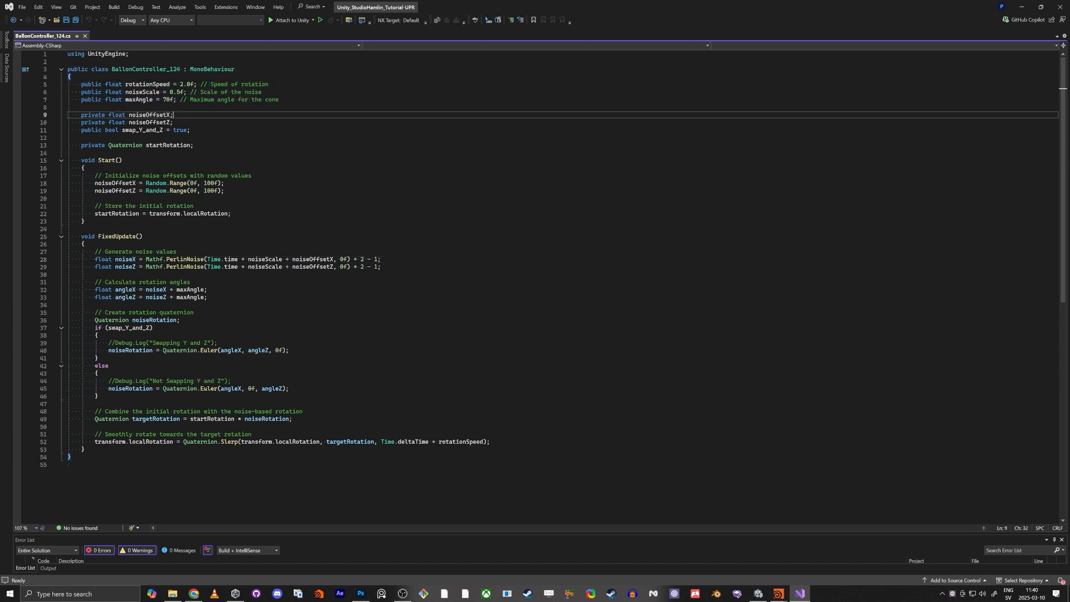
click(56, 236)
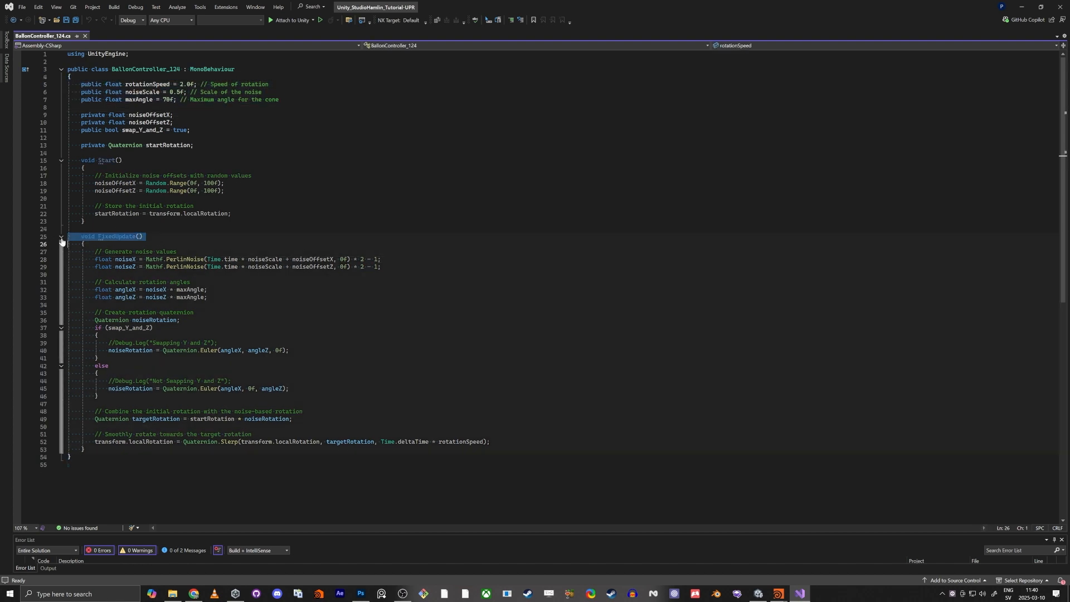
click(167, 228)
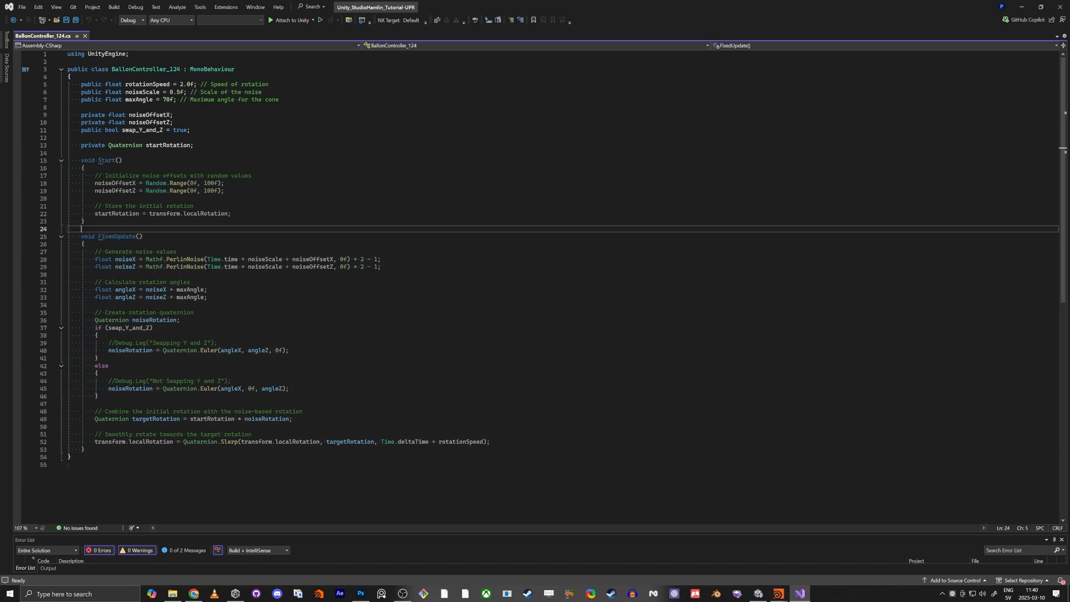
click(382, 267)
drag(382, 267, 95, 251)
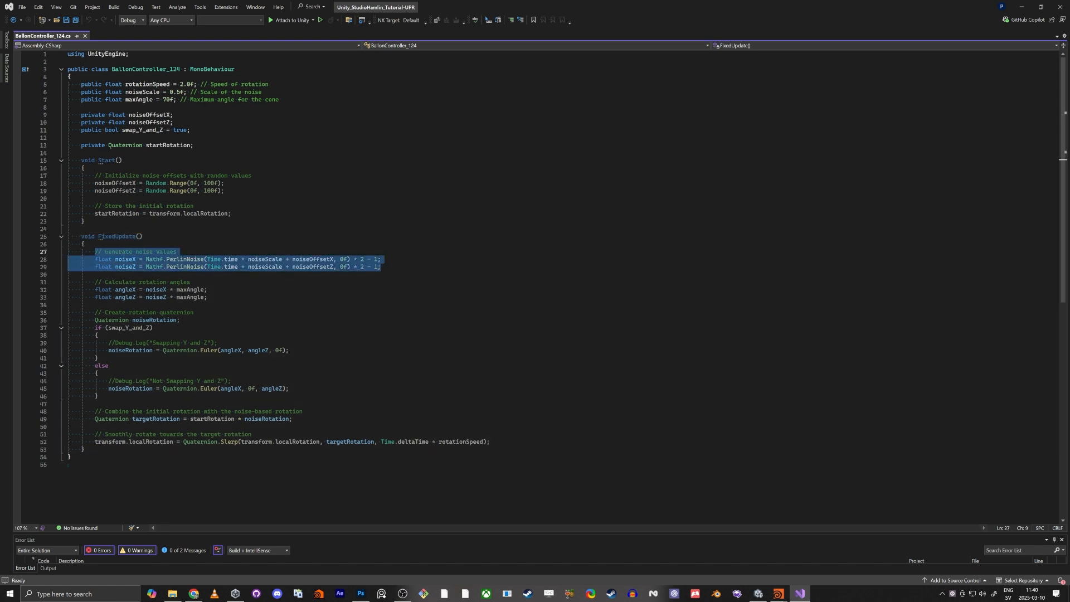
click(180, 320)
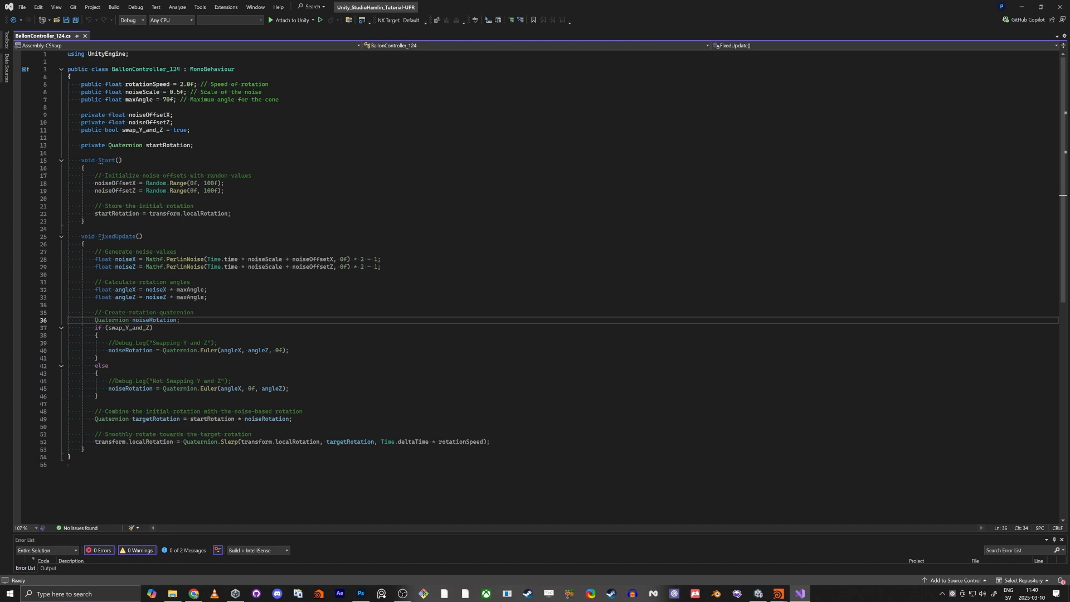
Switch back to Unity and add the BallonController_124 script to bone_01 of the Windman.
key(alt+Tab)
key(Tab)
key(Tab)
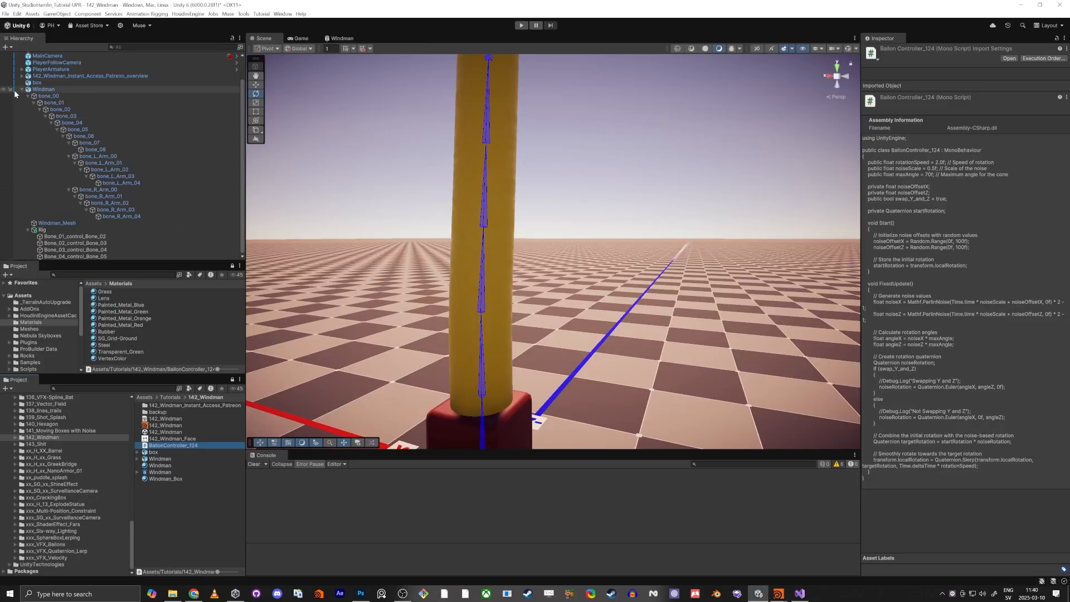
scroll(22, 92, up, 2)
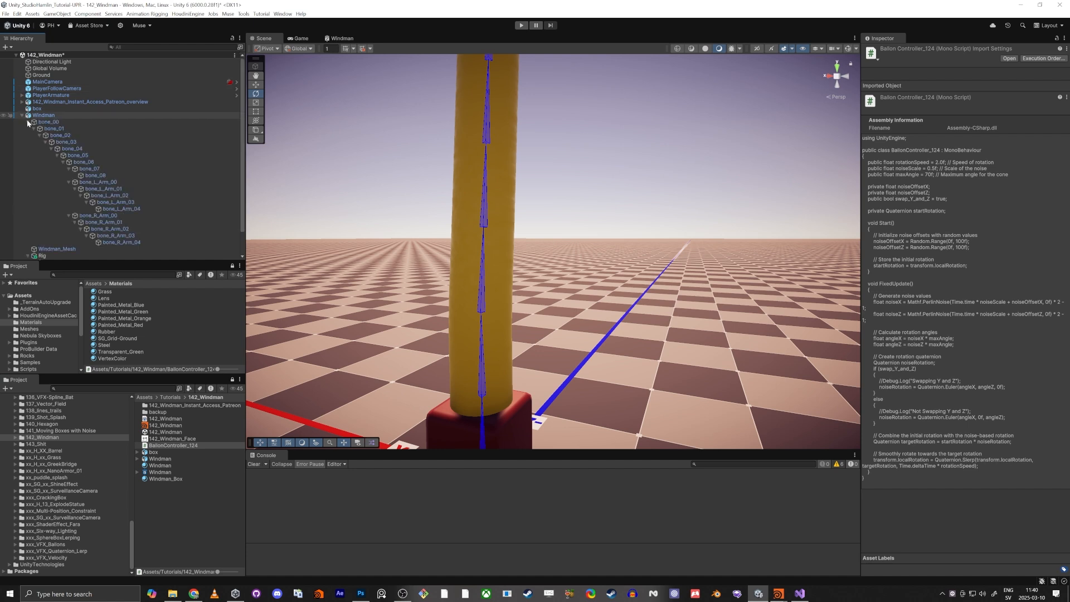
click(54, 129)
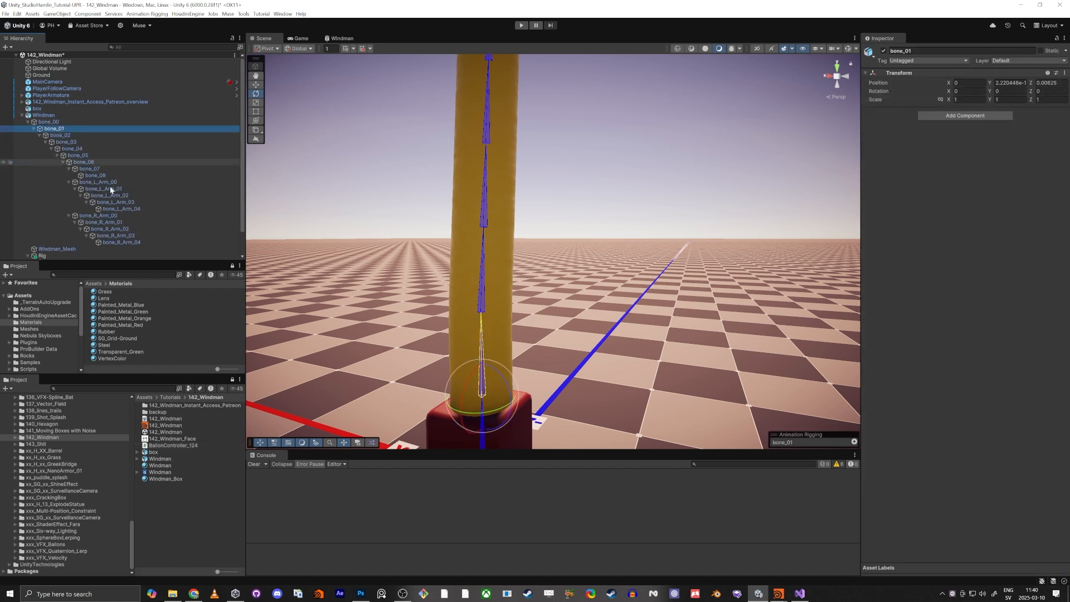
drag(167, 449, 925, 312)
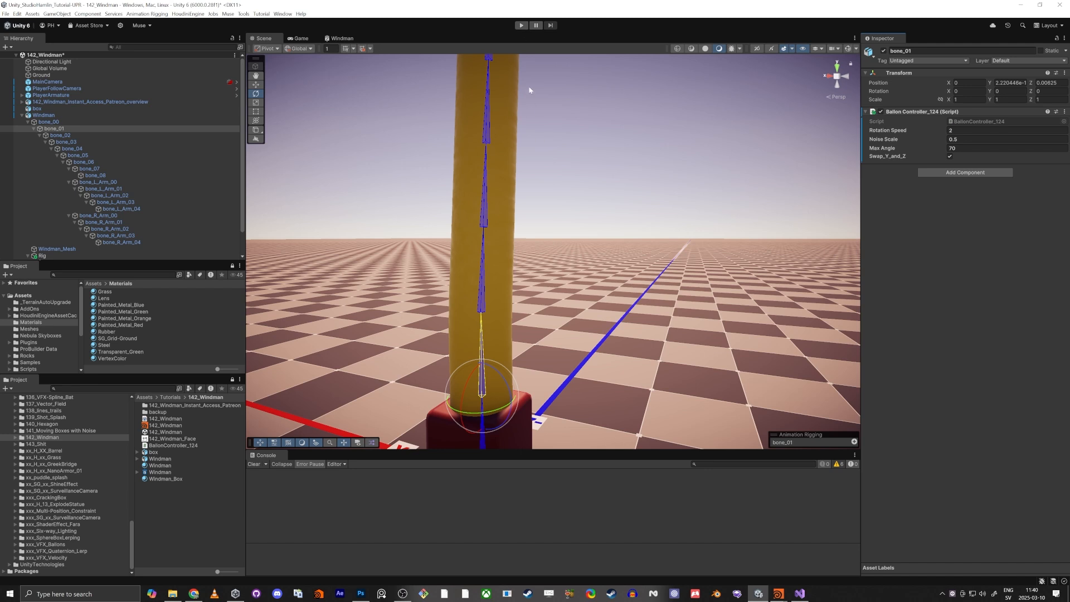
Play the scene and run the player character around to examine the Windman's swaying motion.
key(ctrl+p)
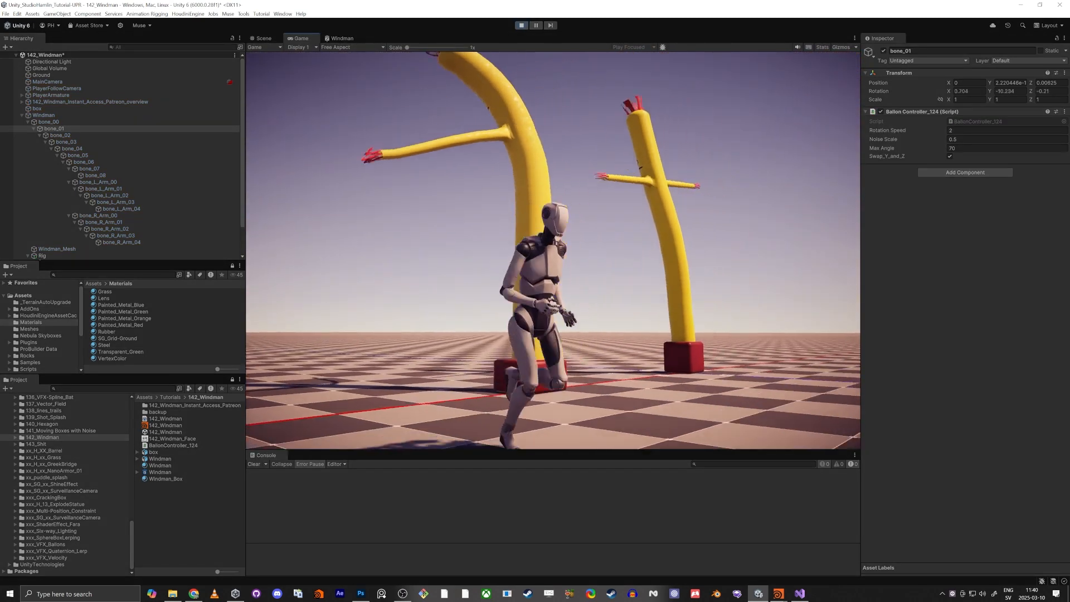
key(w)
key(a)
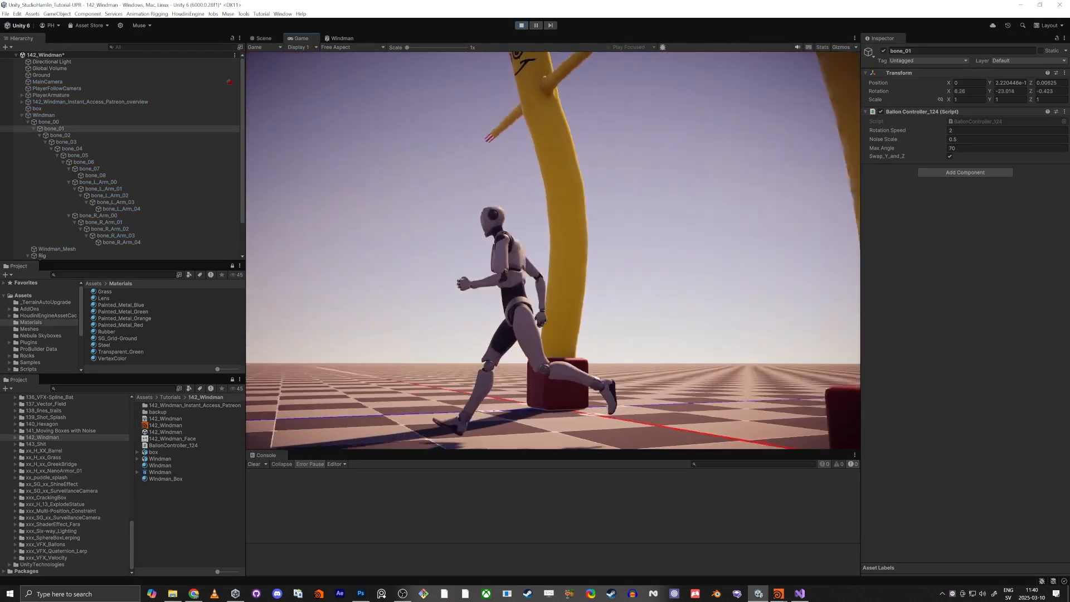
key(s)
key(w)
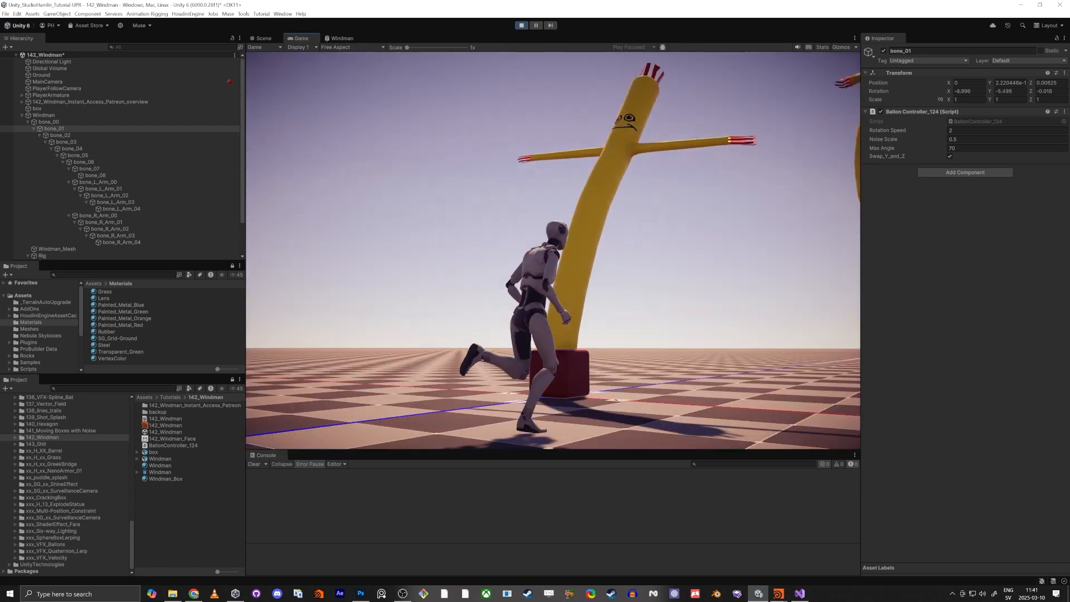
key(w)
key(s)
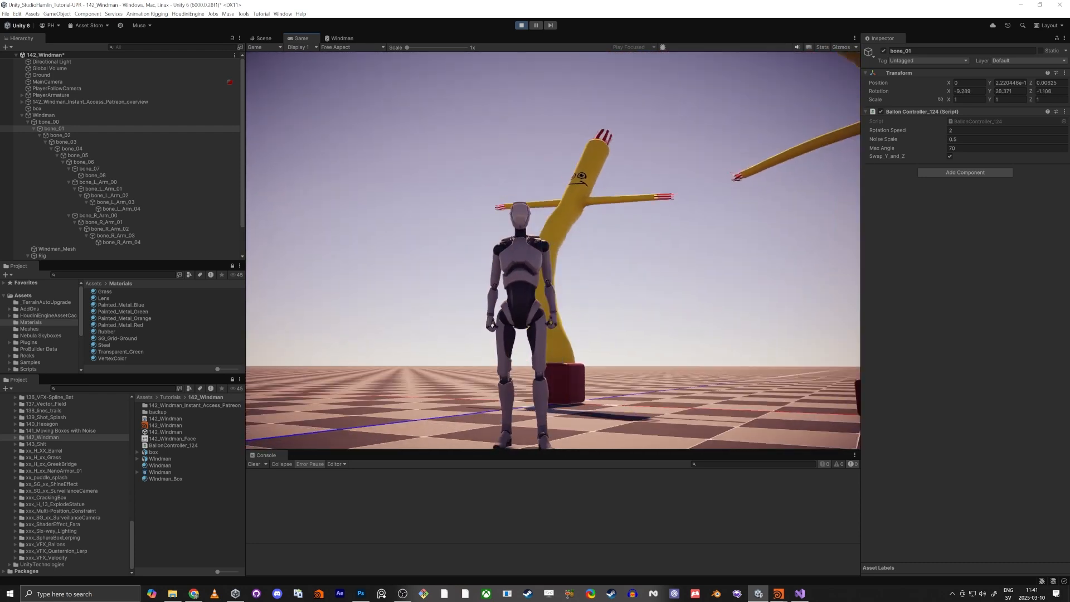
key(d)
key(w)
key(a)
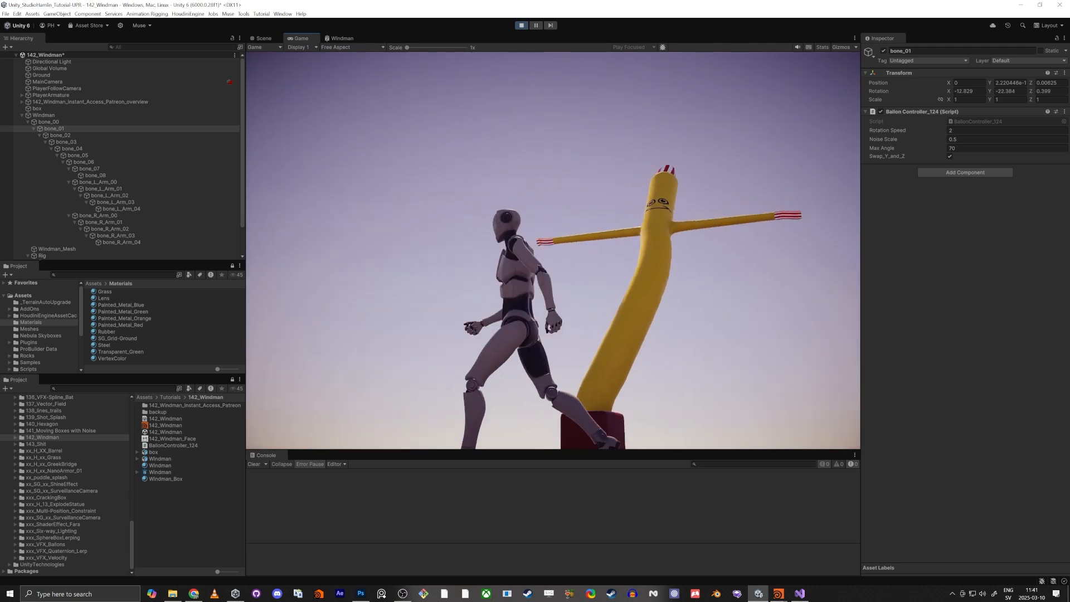
key(s)
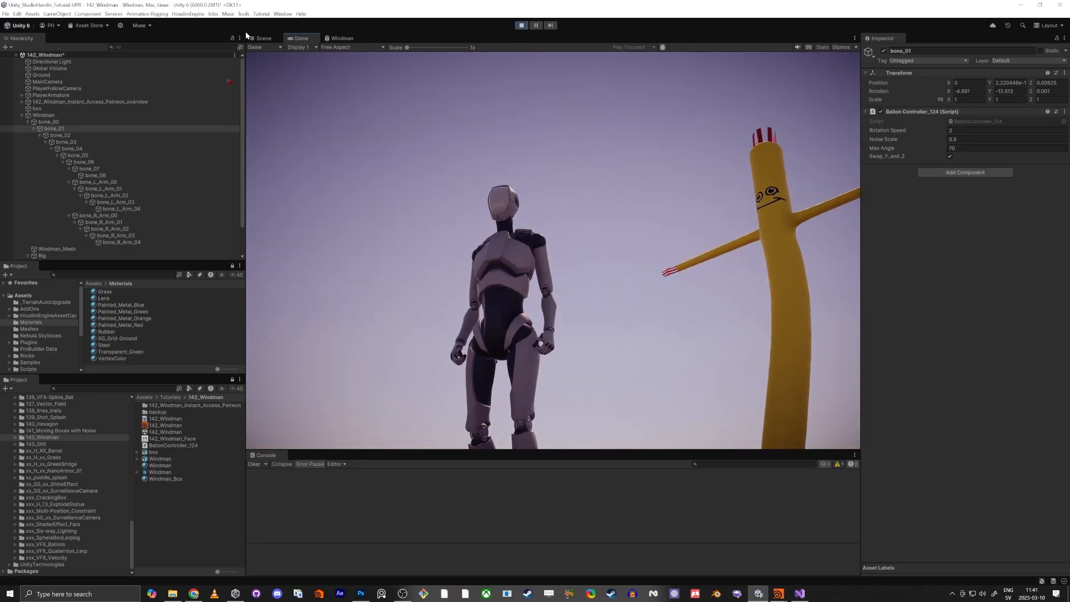
While the game runs, examine the bone chain's movement in the Scene view with bone_01 selected.
click(264, 38)
alt+drag(502, 167, 424, 156)
right_drag(425, 157, 399, 160)
key(s)
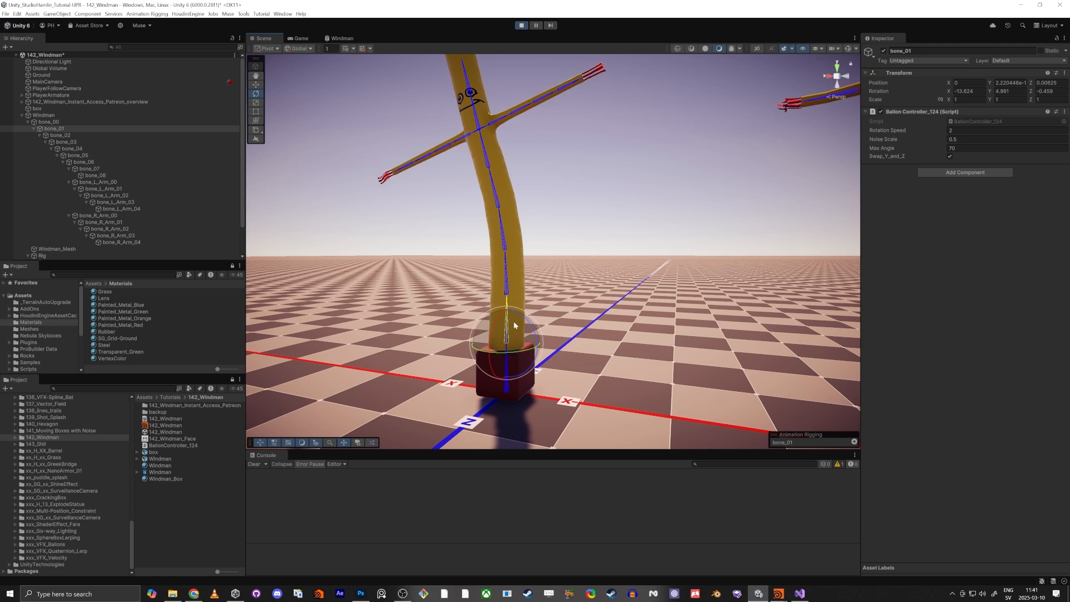
click(123, 128)
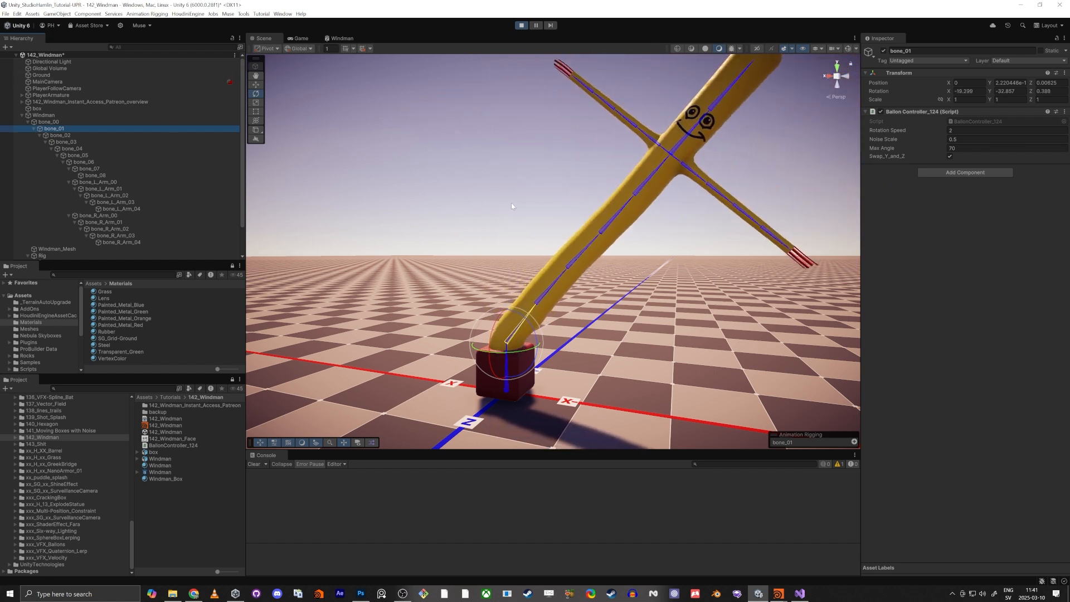
Switch to Visual Studio and examine the script's random noise offsets, the noiseX and noiseZ Perlin noise lines and the rotation angle calculation.
key(alt+Tab)
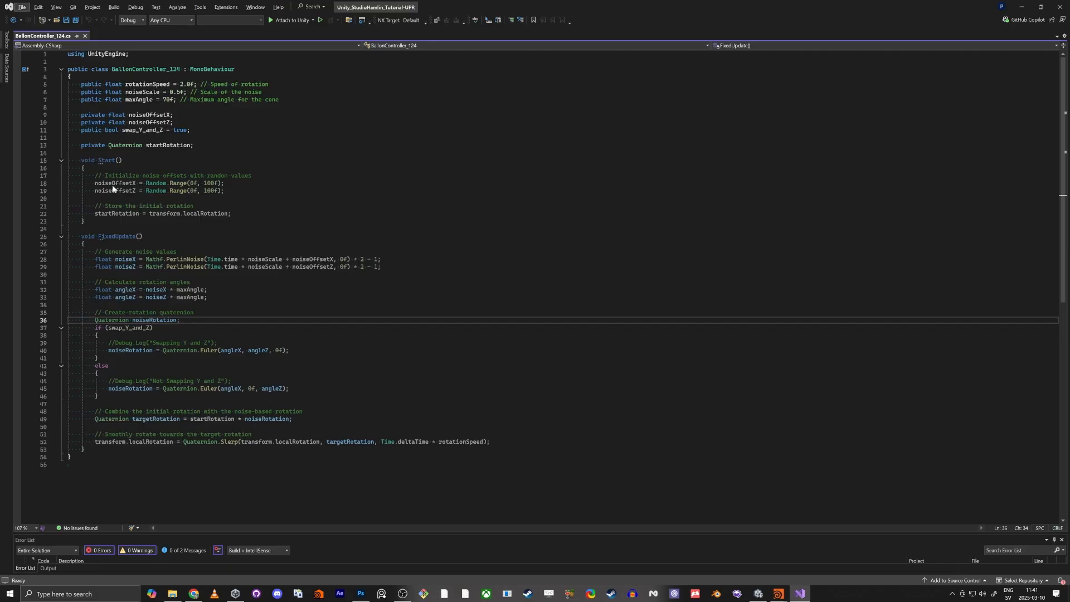
click(165, 193)
drag(225, 191, 204, 199)
click(153, 183)
click(204, 198)
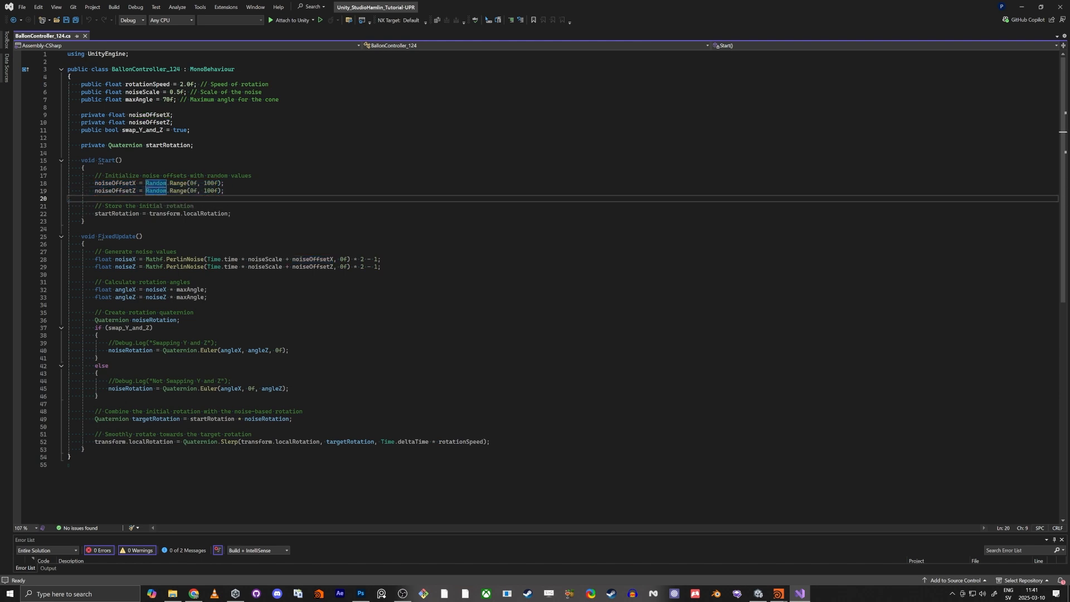
click(125, 260)
double_click(106, 260)
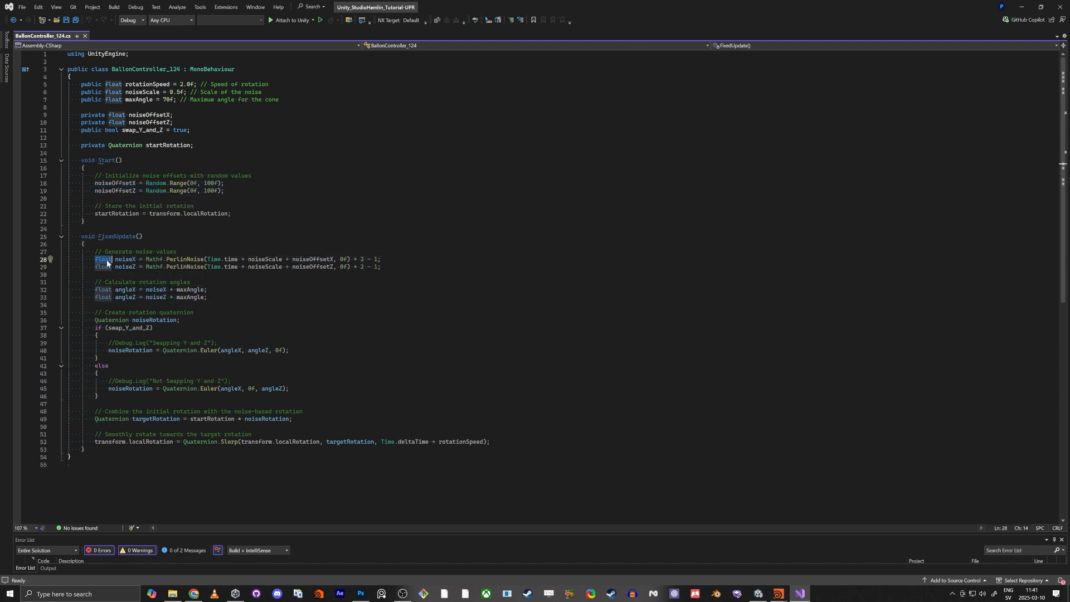
click(130, 267)
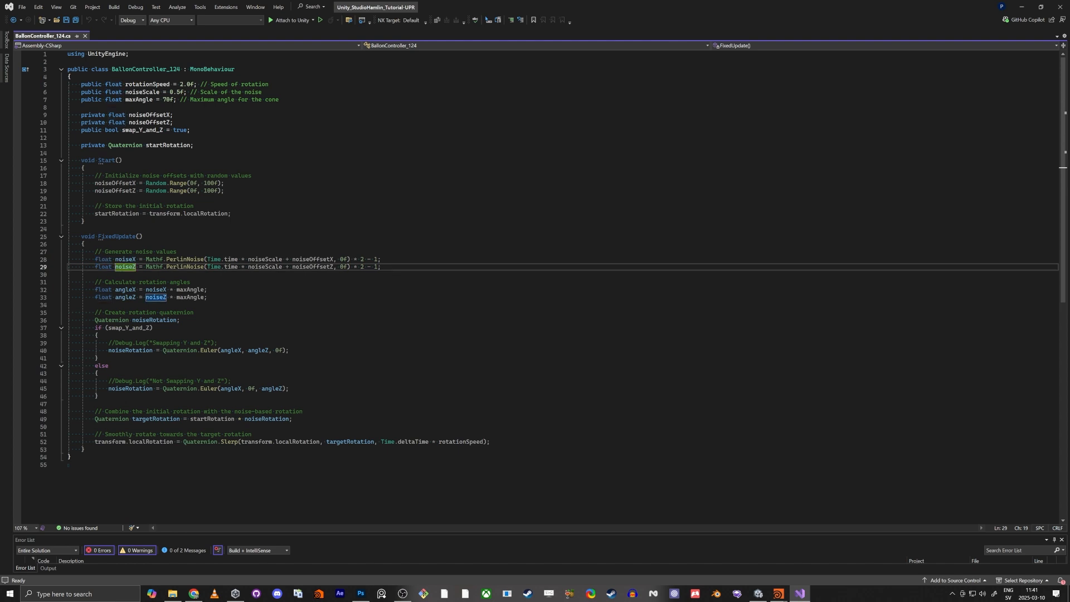
drag(222, 274, 95, 267)
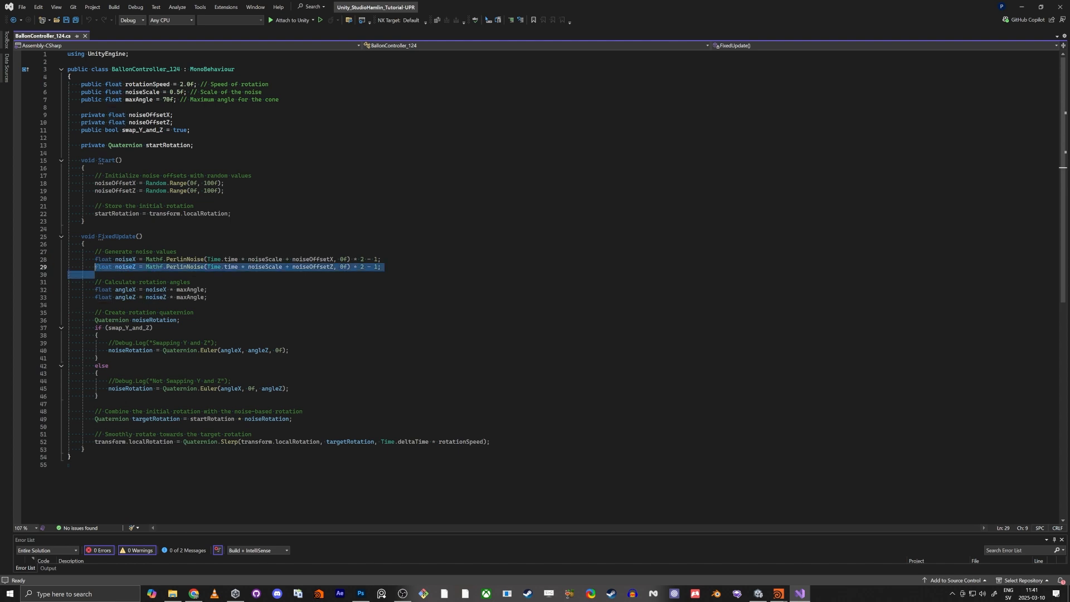
click(208, 290)
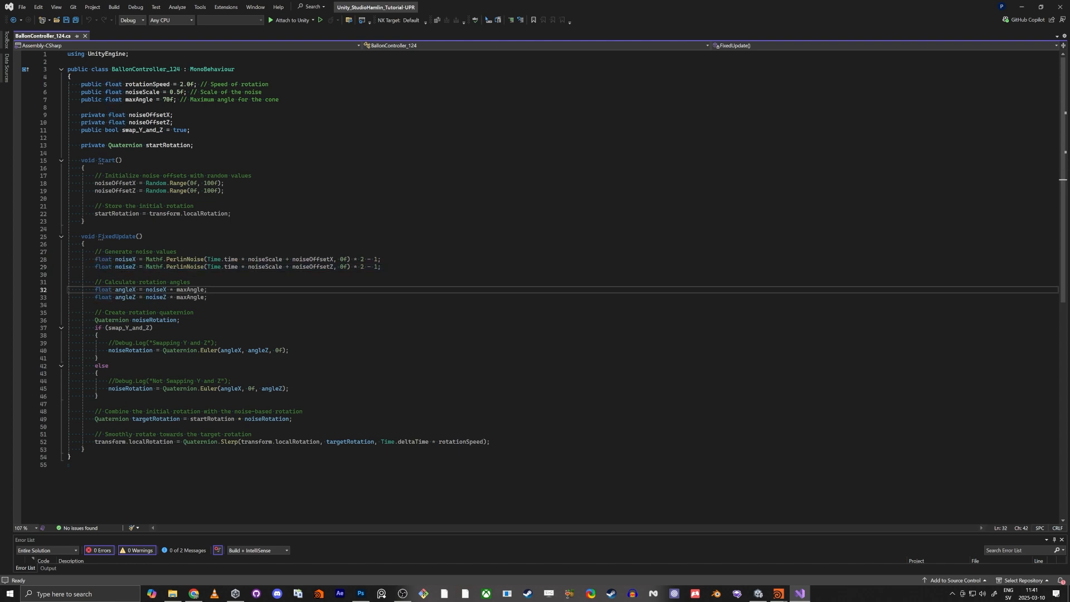
drag(208, 289, 105, 289)
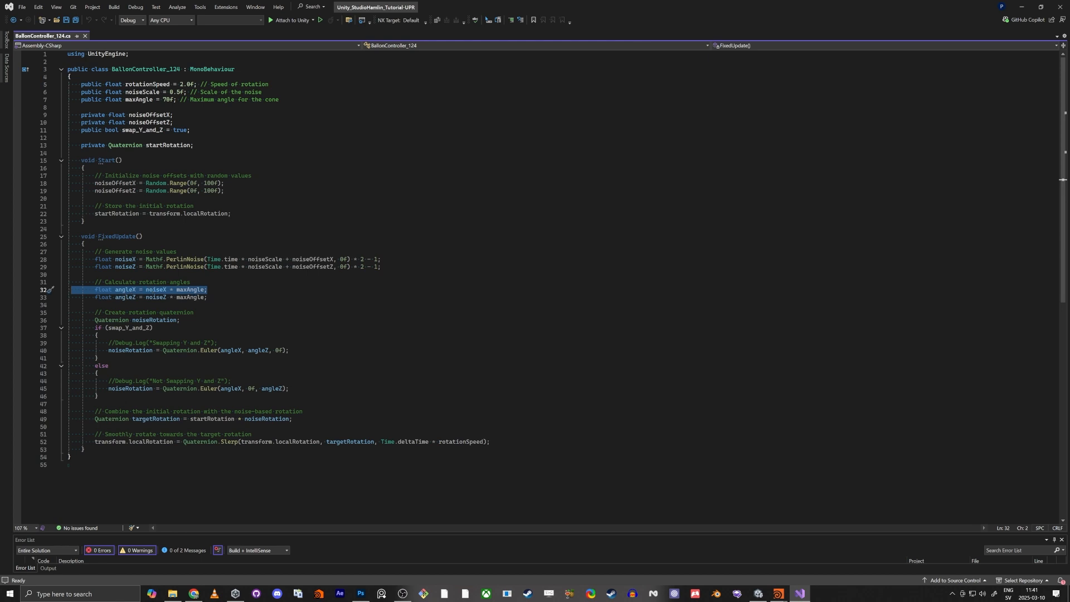
drag(71, 289, 160, 289)
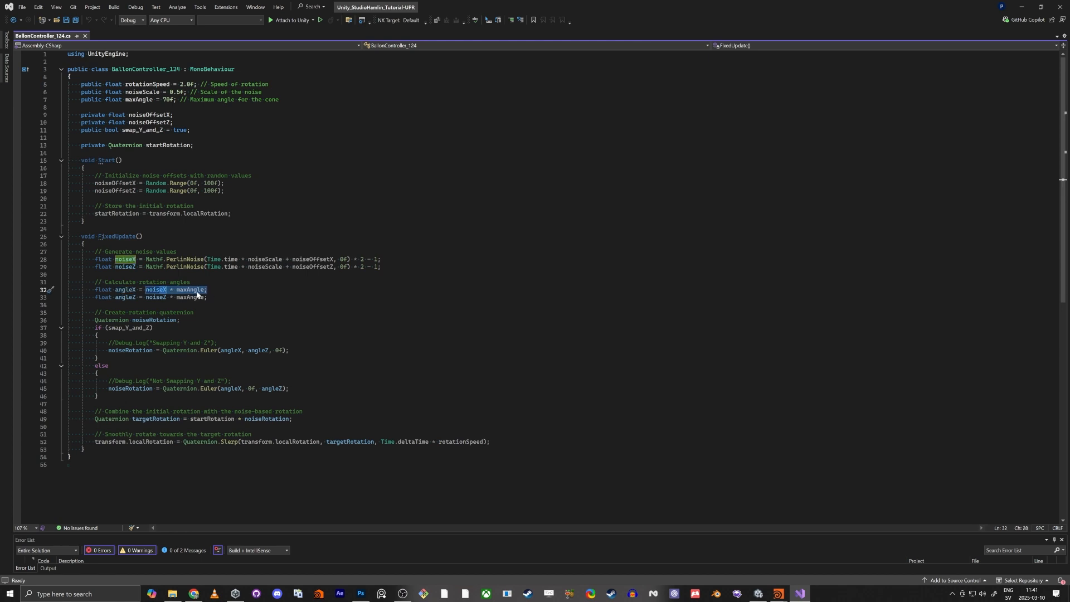
key(End)
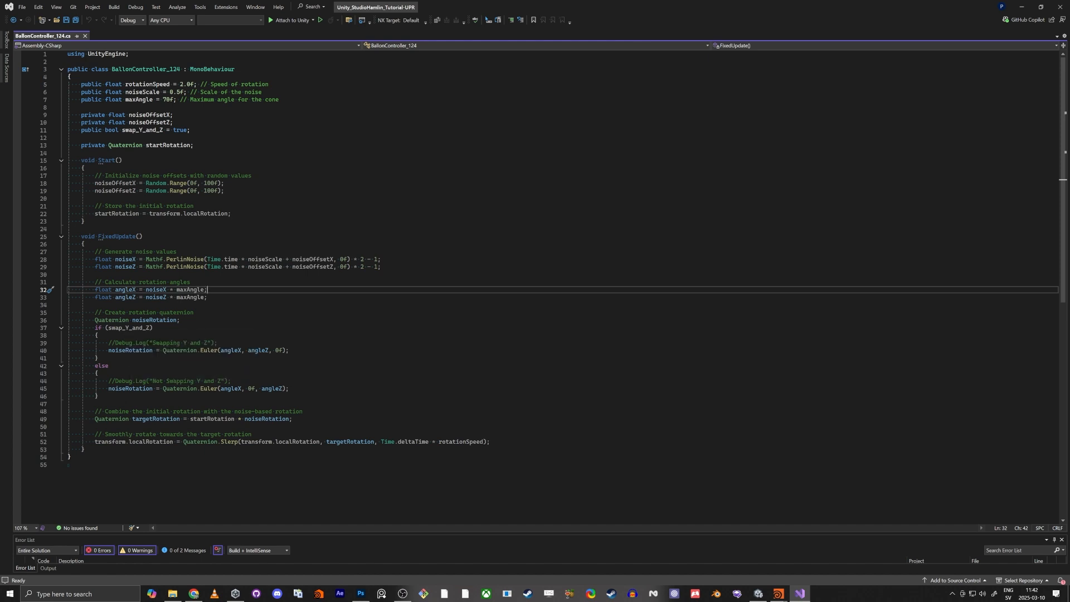
Examine the Quaternion.Euler noise rotation line and the Quaternion.Slerp line that rotates towards the target rotation.
triple_click(132, 351)
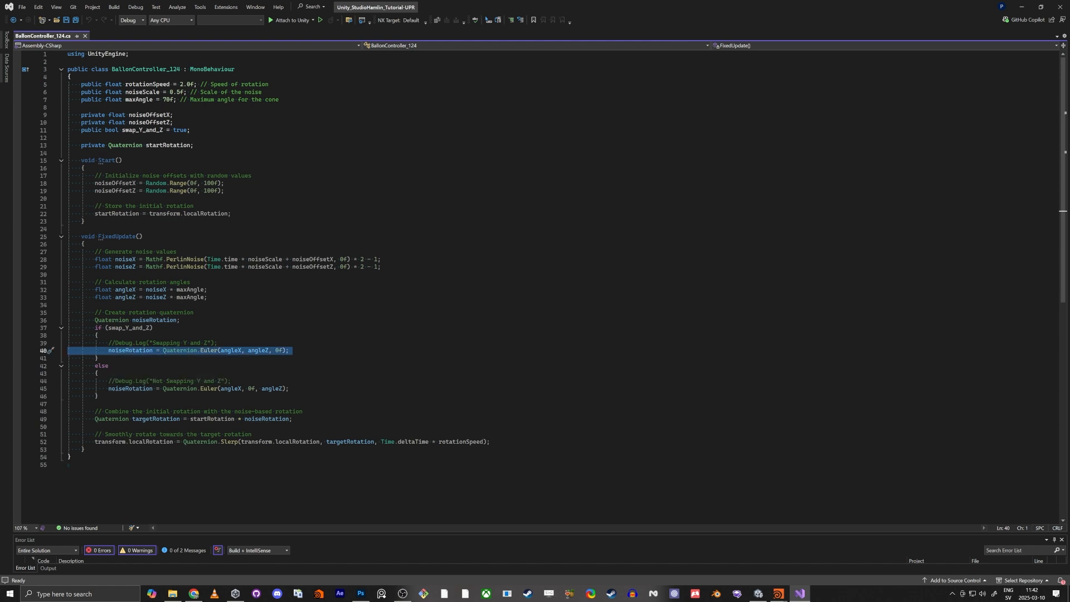
click(224, 351)
drag(221, 351, 283, 350)
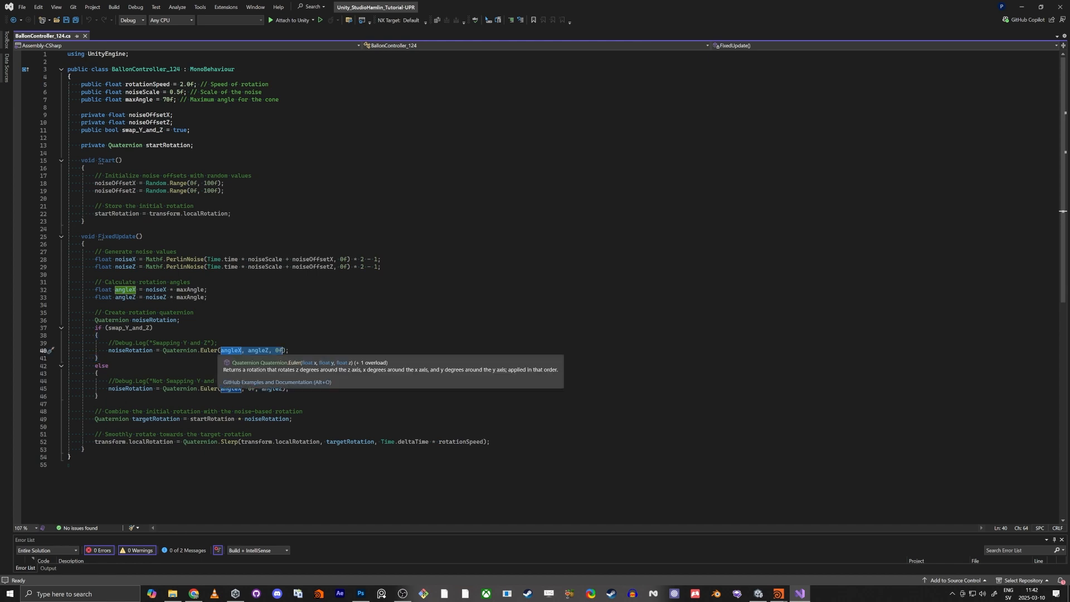
drag(163, 351, 289, 351)
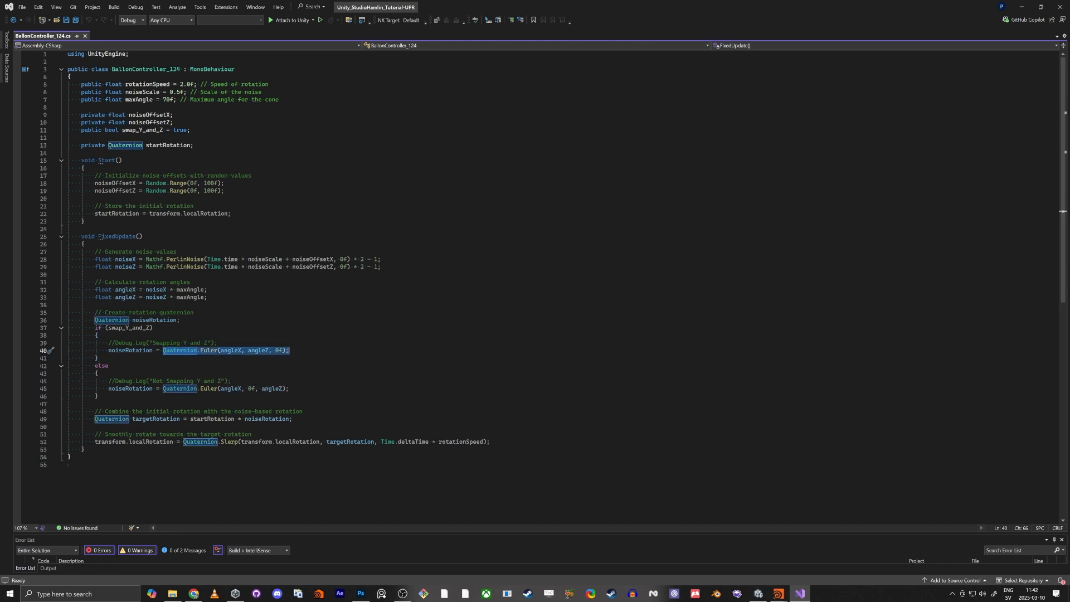
click(161, 434)
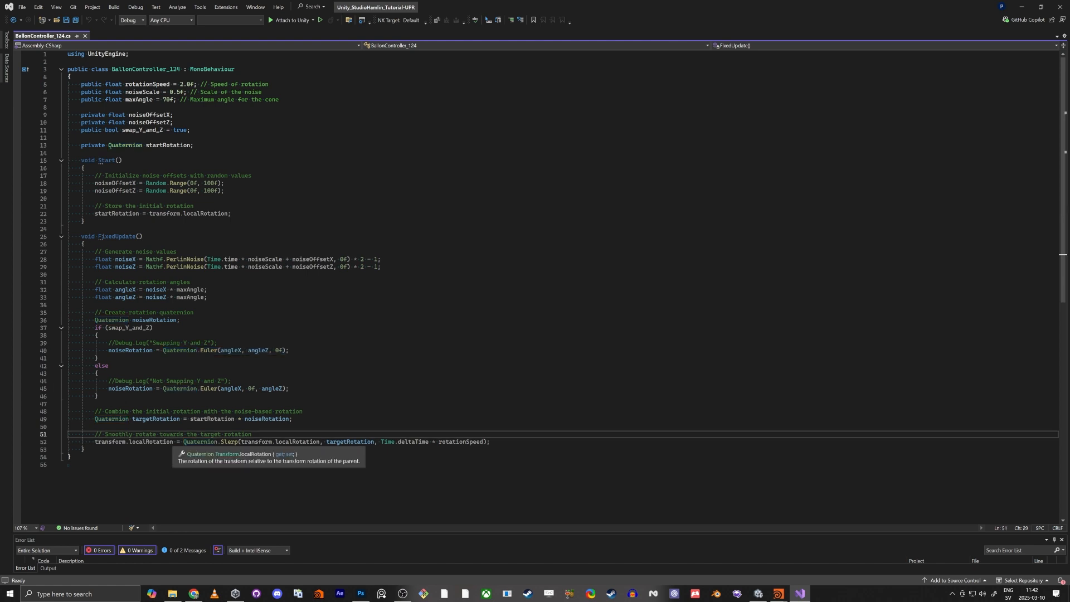
click(185, 441)
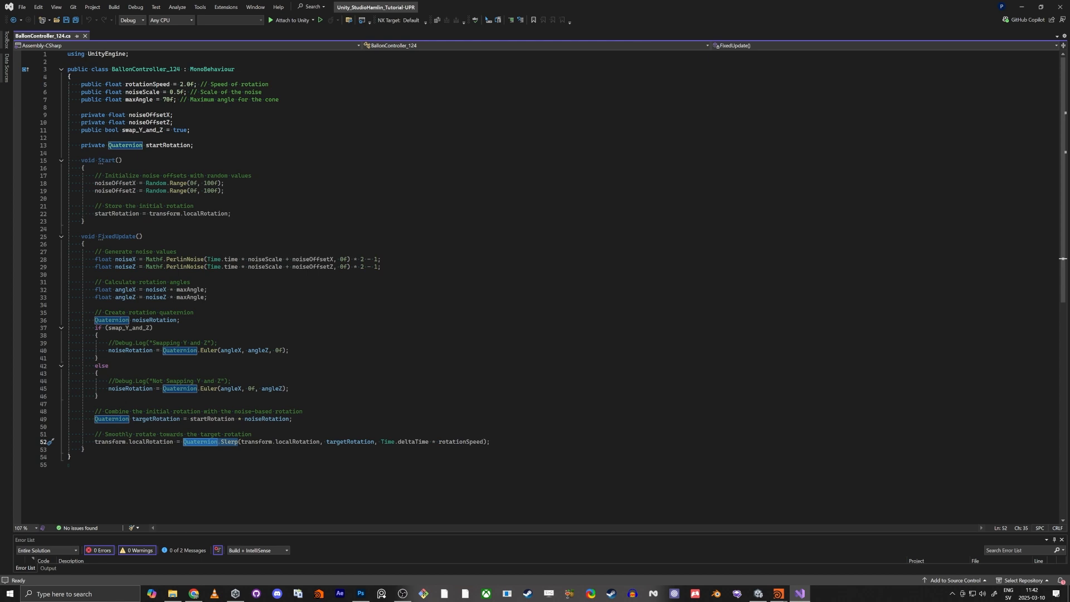
Back in Unity, stop the game and set Damp Position to 0.074 and Damp Rotation to 0.192 on all four Rig constraints.
key(alt+Tab)
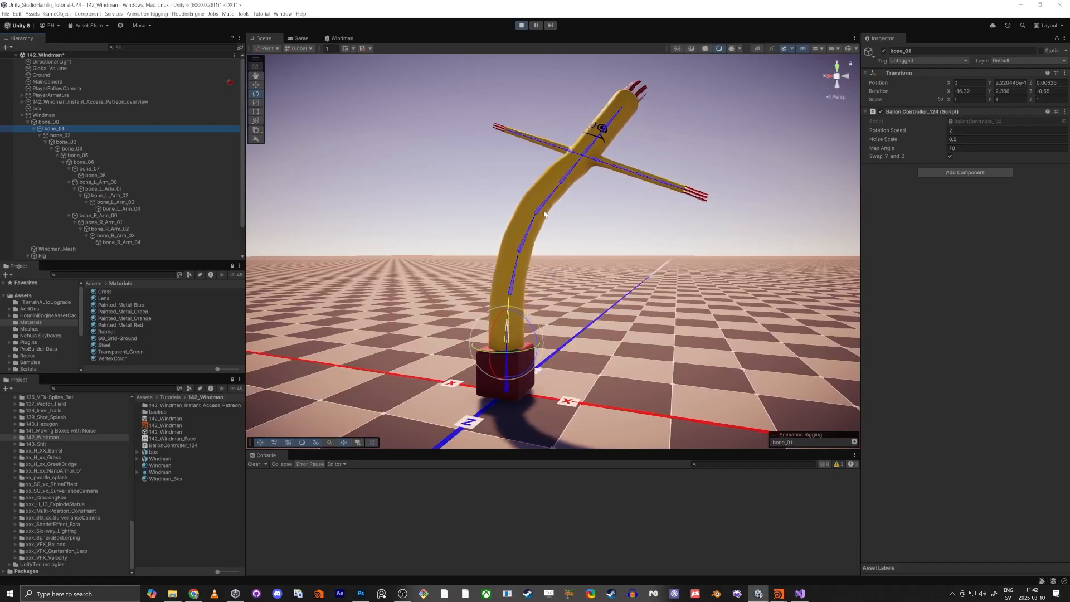
click(522, 27)
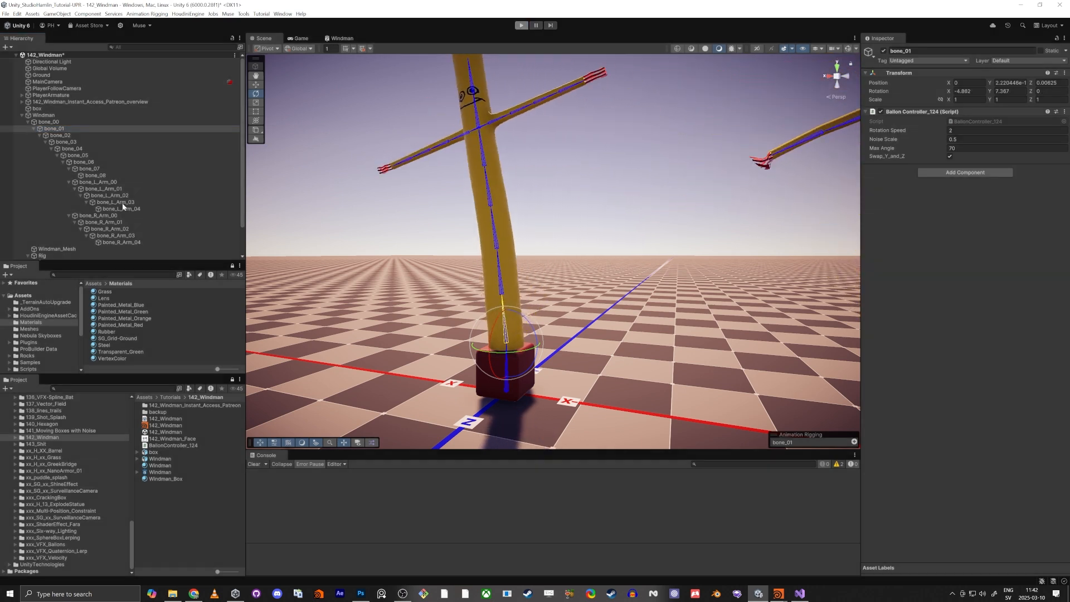
click(28, 121)
click(27, 135)
click(56, 142)
key(shift+Down)
key(shift+Down)
key(shift+Down)
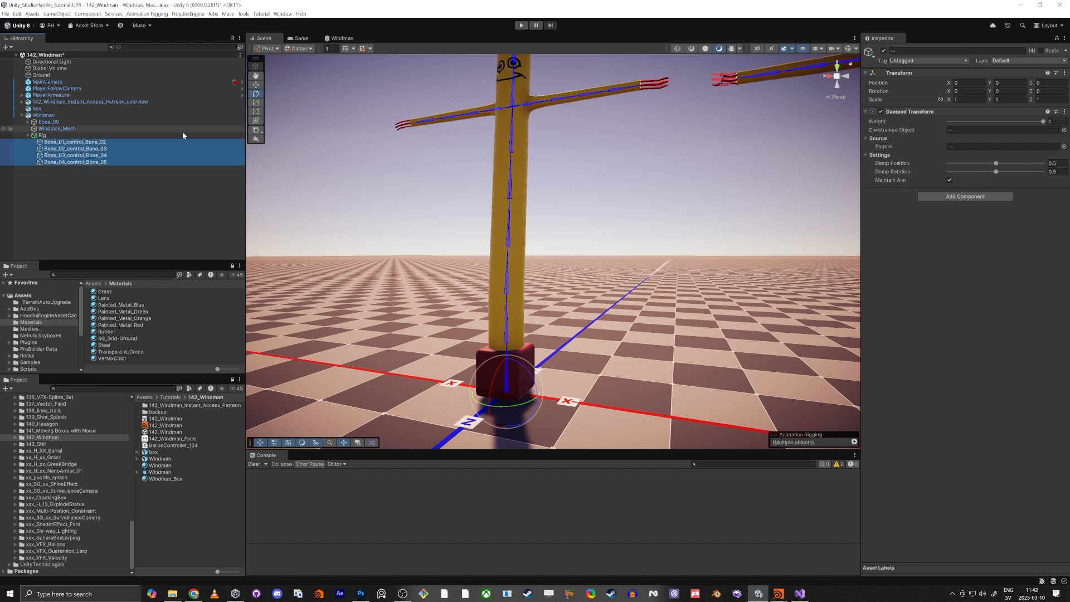
drag(985, 166, 956, 163)
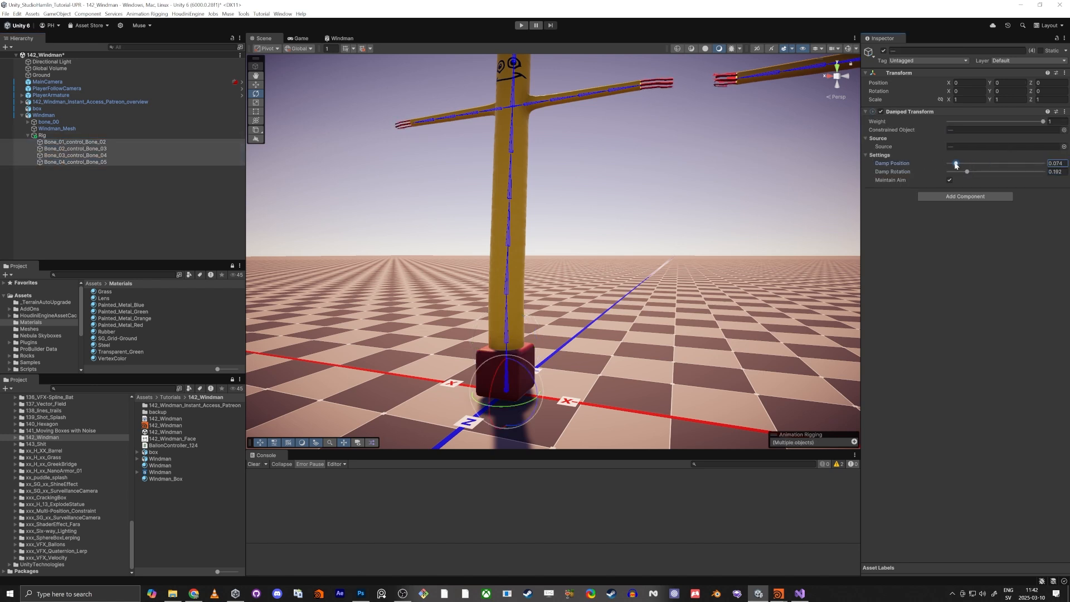
Play the scene, move the character to view the Windman, and raise the constraints' Damp Position and Damp Rotation to 1 while it runs.
click(521, 25)
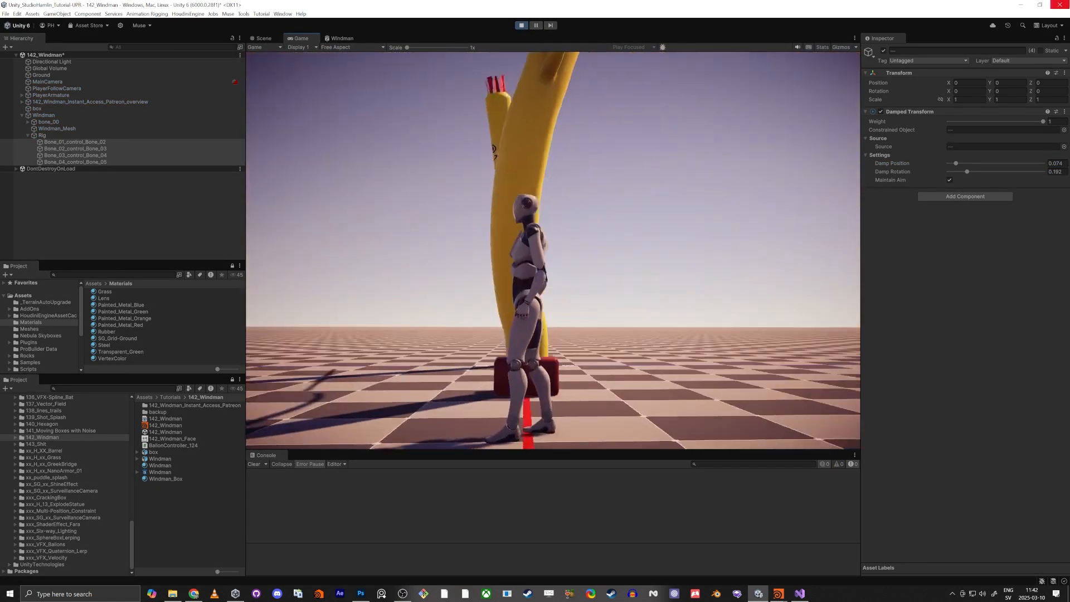
key(shift+a)
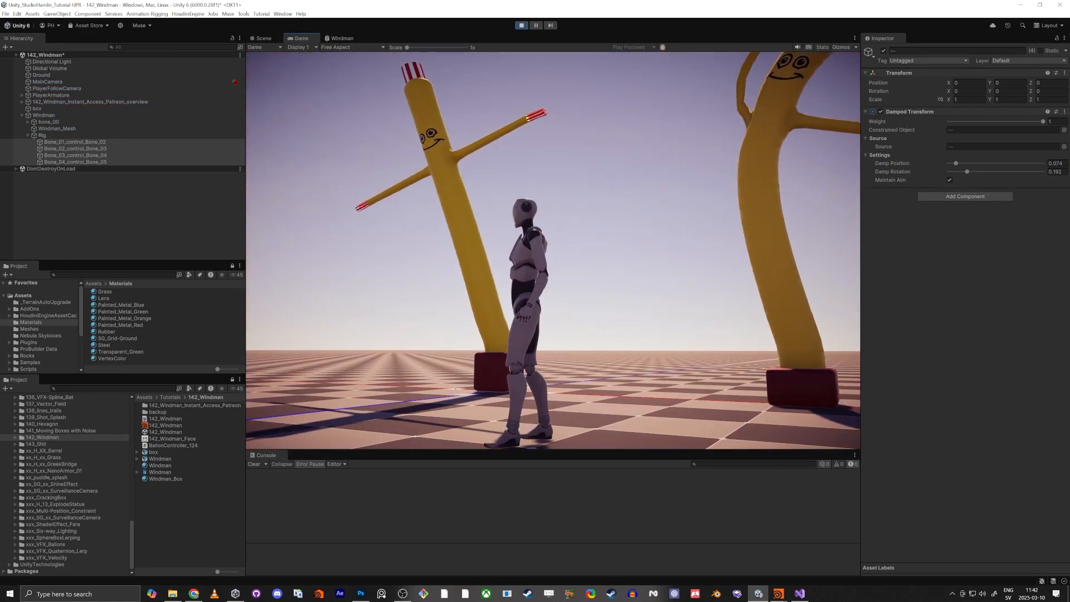
drag(966, 163, 1049, 171)
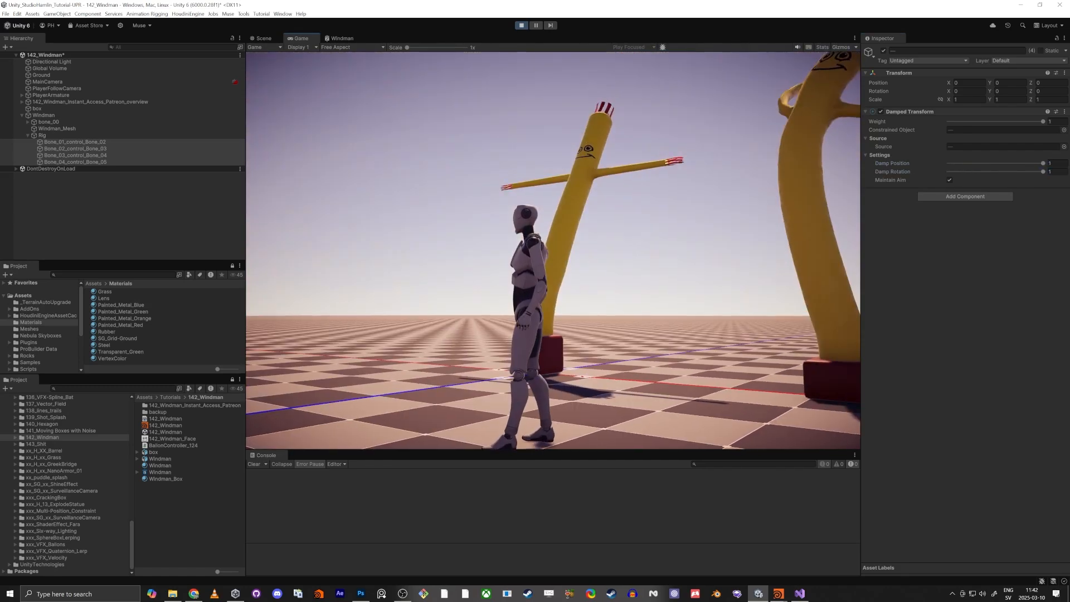
Stop the game, set the four constraints' Damp Position to 0.873 and Damp Rotation to 0.909, and test the sway in a play session.
key(ctrl+p)
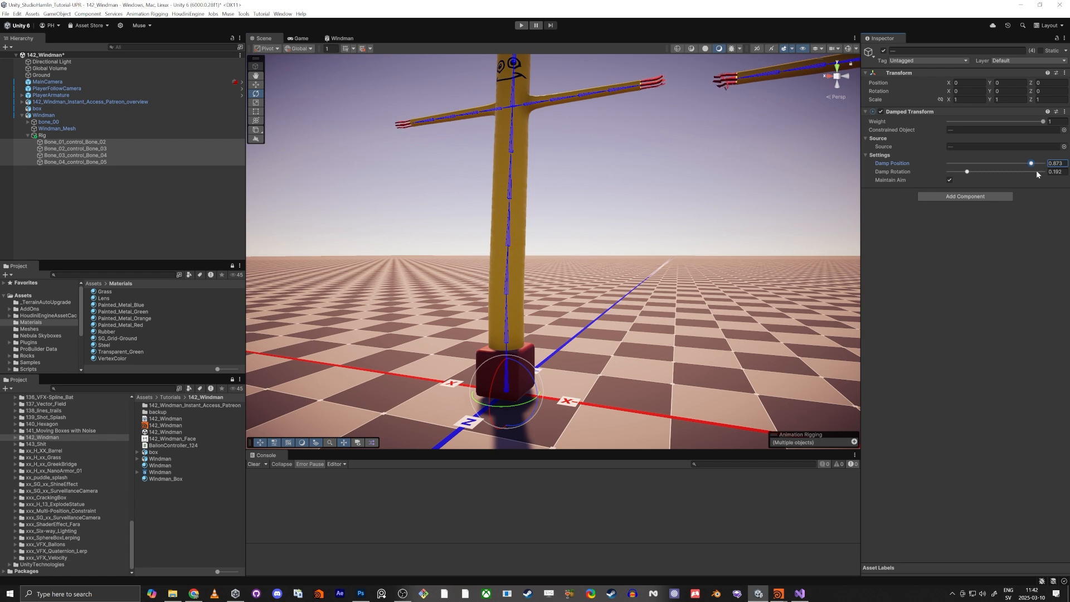
click(521, 25)
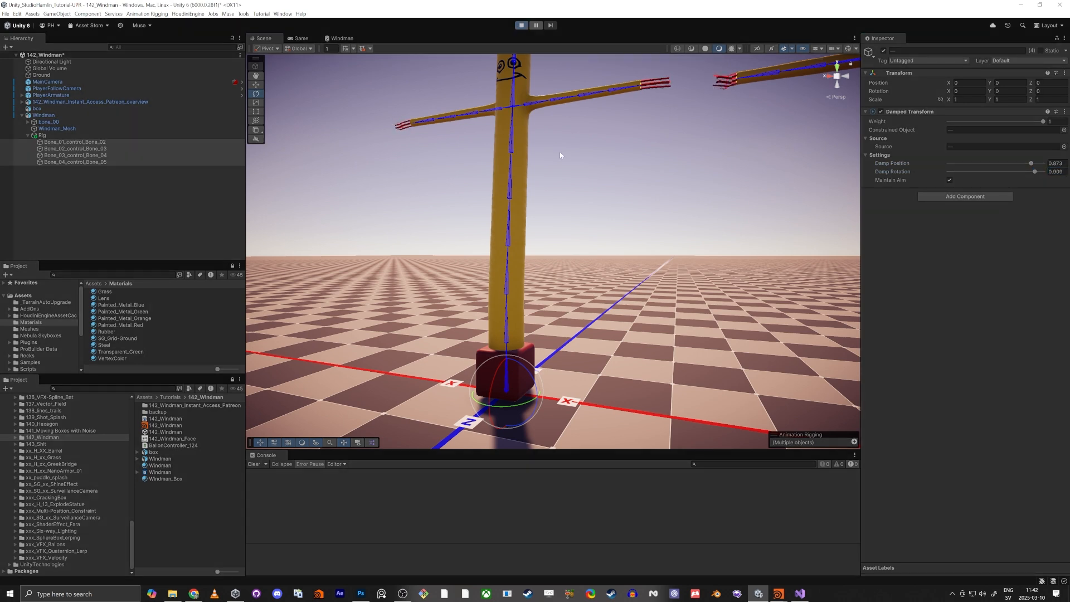
key(shift+a)
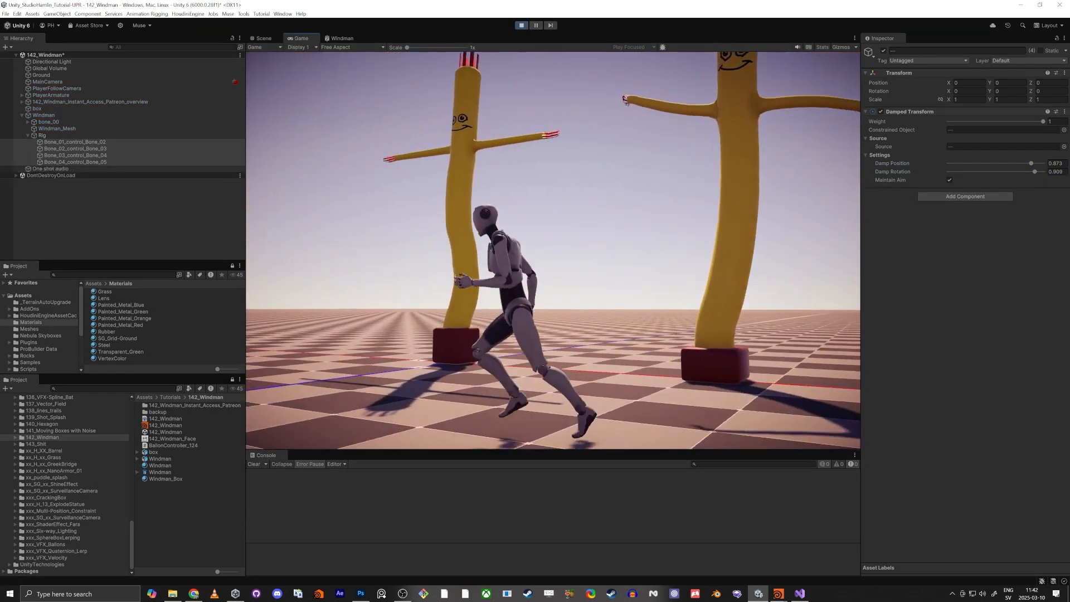
key(shift+w)
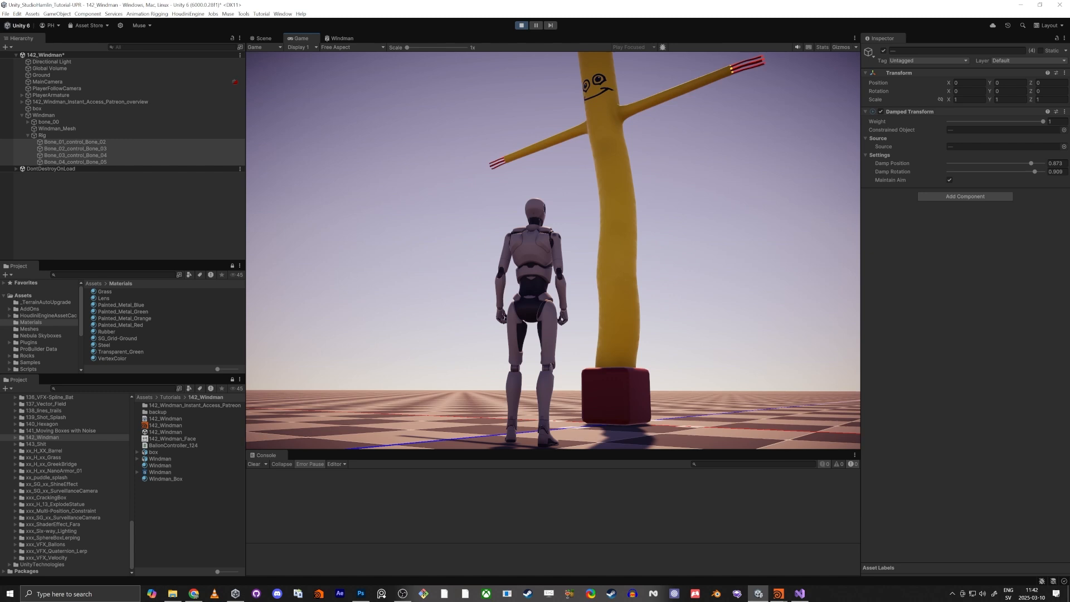
key(s)
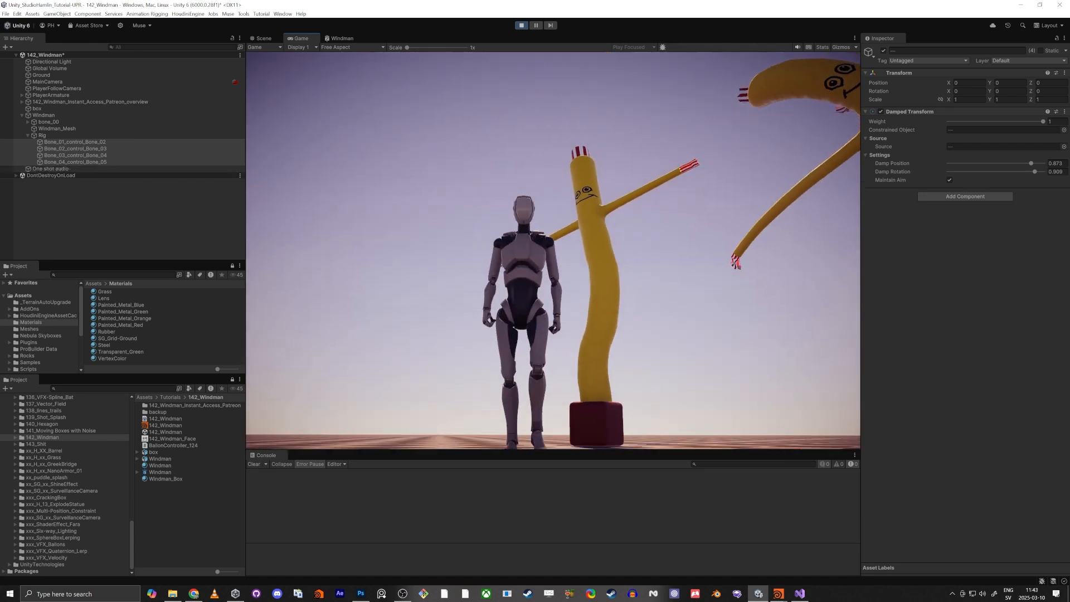
key(ctrl+p)
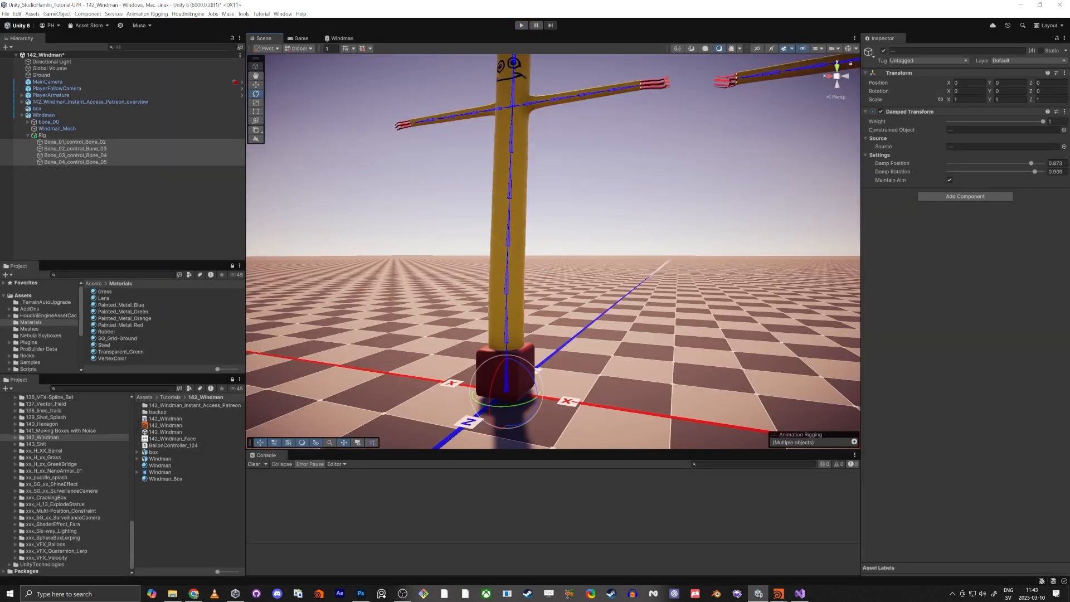
Replace the rigged Windman in the scene with a fresh Windman model and apply the Windman material to it.
click(43, 114)
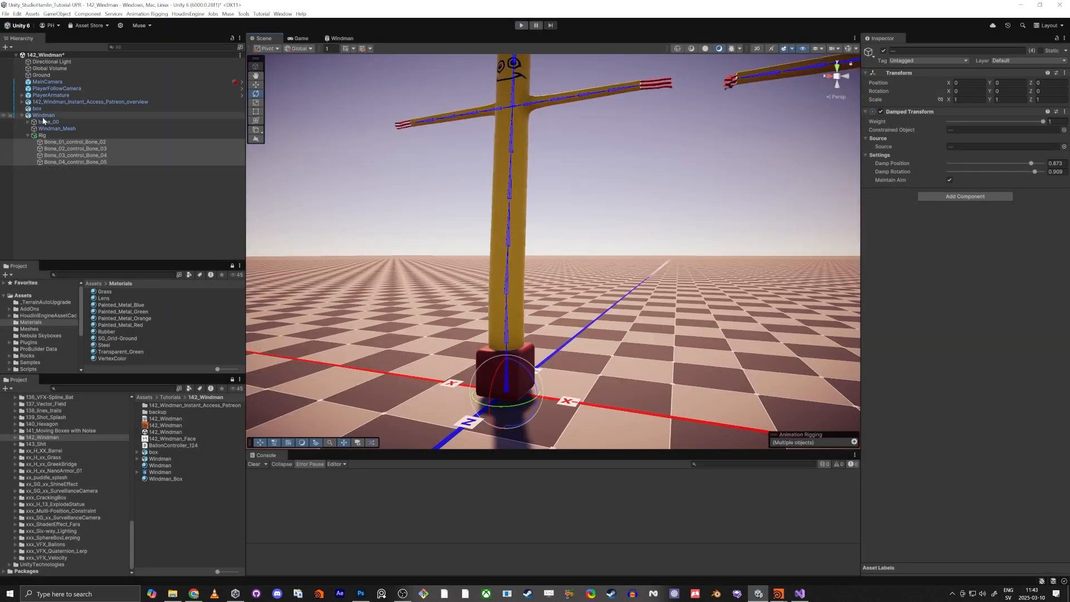
key(Delete)
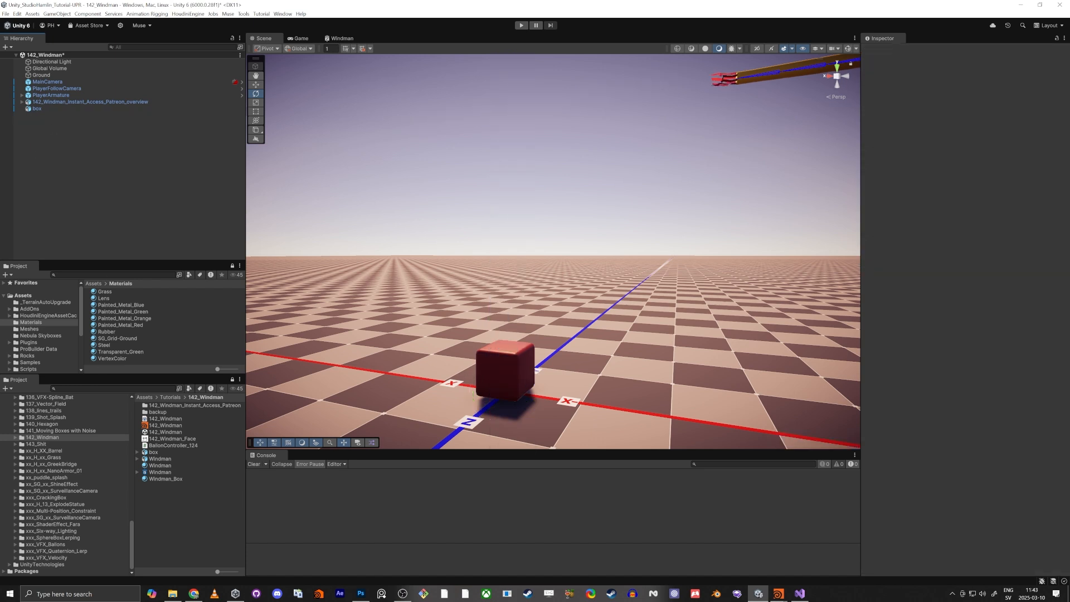
drag(157, 459, 145, 217)
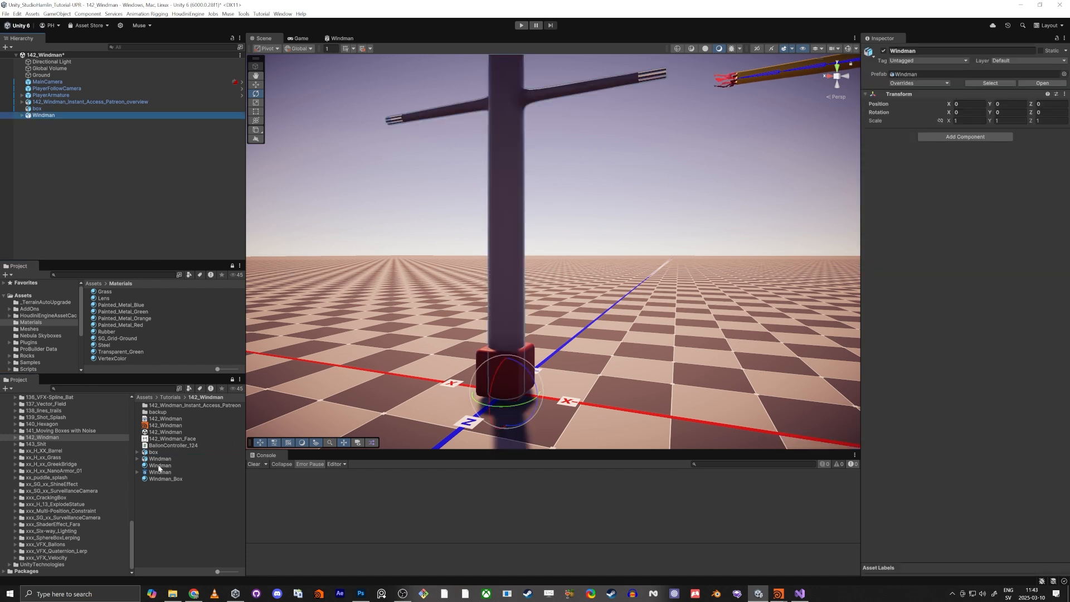
drag(159, 466, 500, 268)
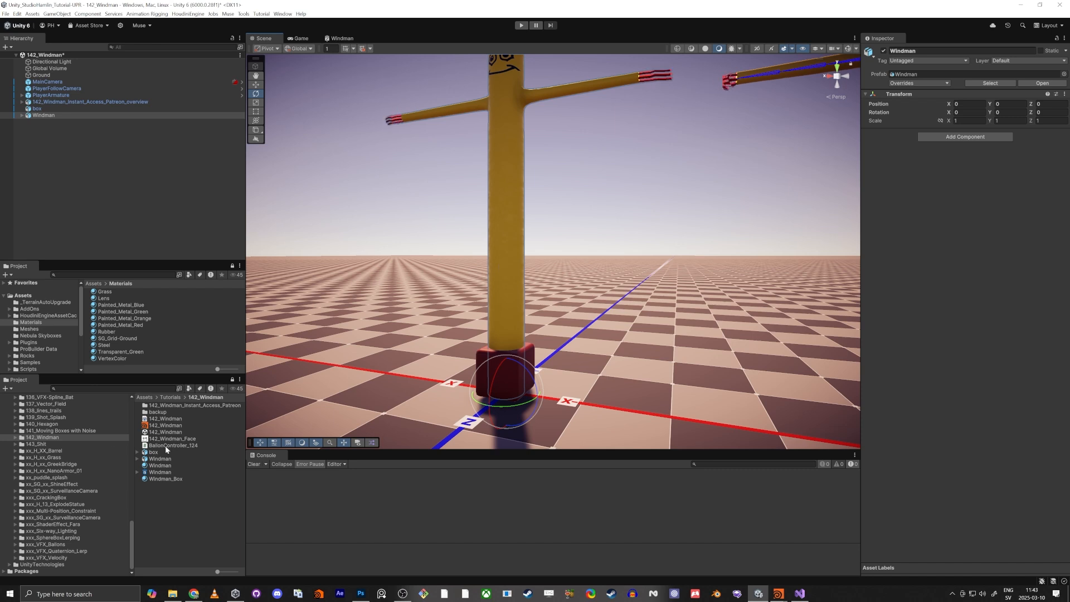
Add the BallonRig_124 script from the 142_Windman_Instant_Access_Patreon folder to the new Windman.
double_click(161, 407)
drag(162, 473, 932, 315)
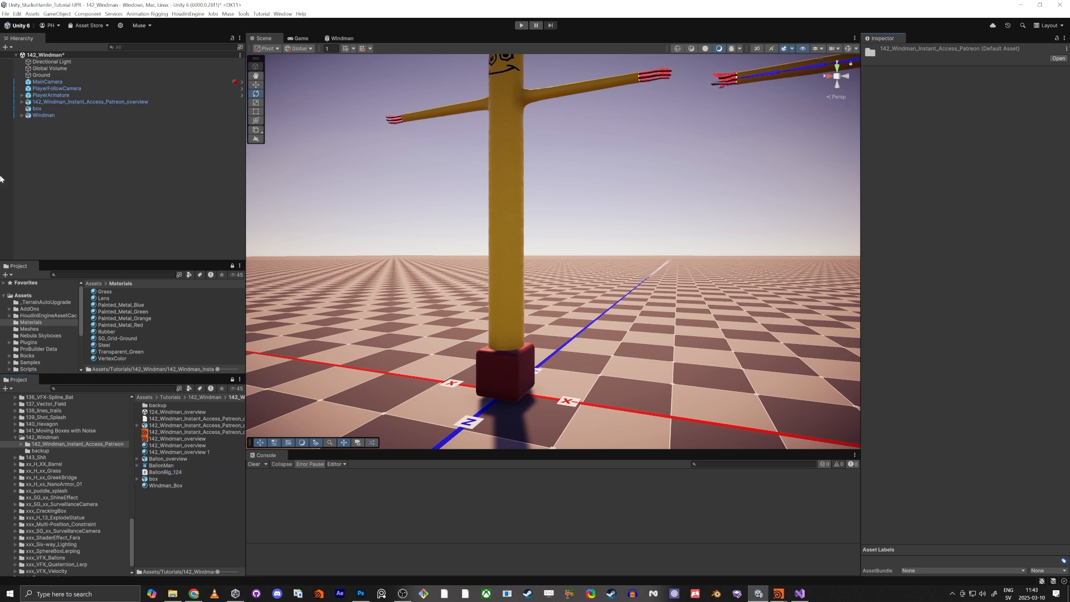
click(47, 116)
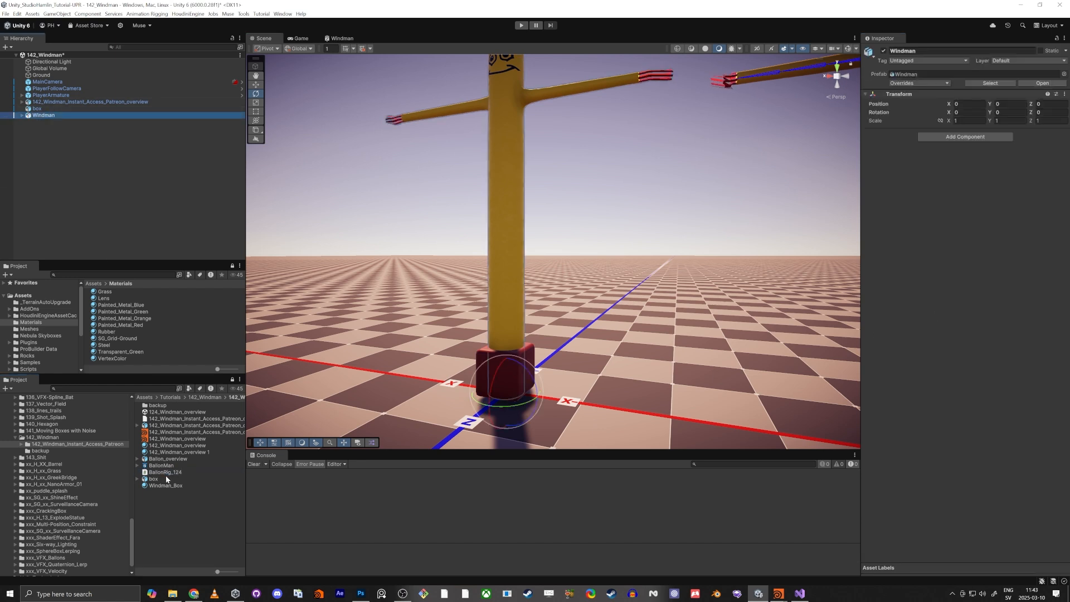
drag(162, 472, 920, 243)
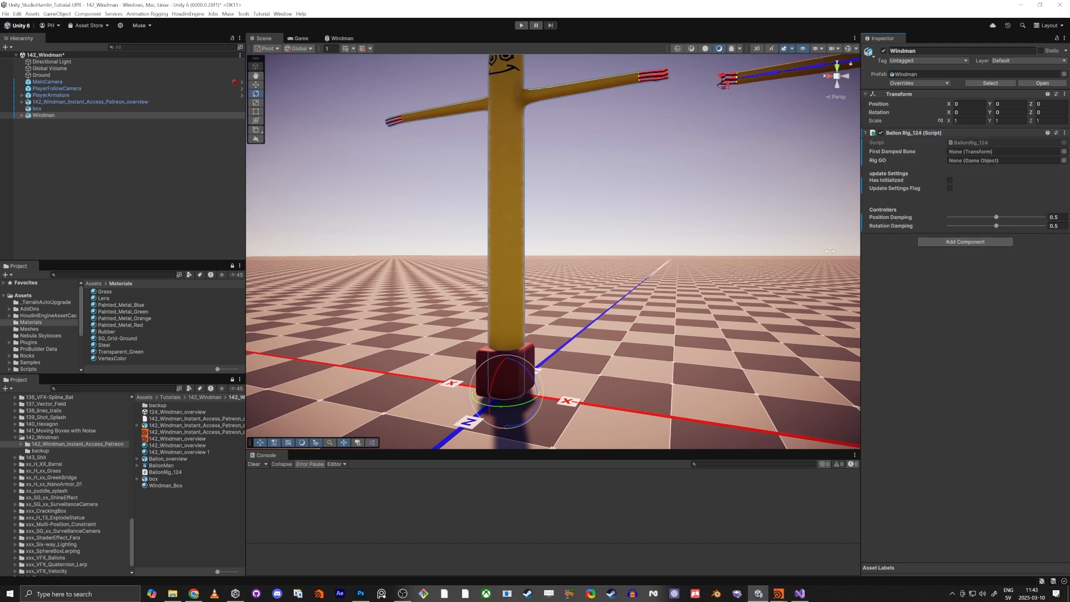
Assign bone_01 as the First Damped Bone, generate the rig with Update Settings Flag, and inspect the bone_02_constrain_bone_03 constraint.
click(21, 115)
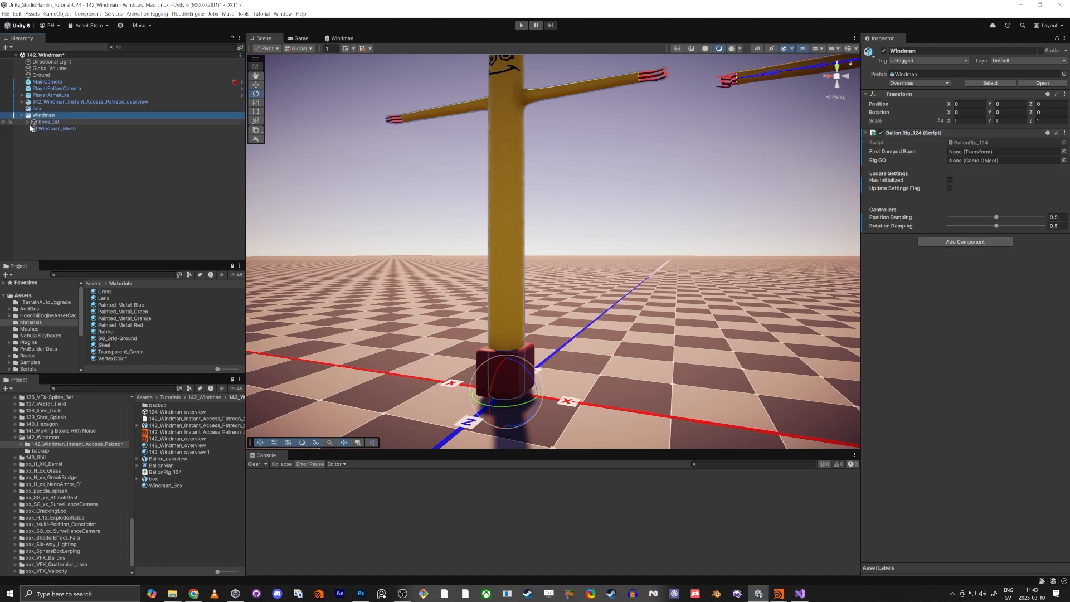
drag(34, 125, 420, 124)
drag(946, 142, 970, 152)
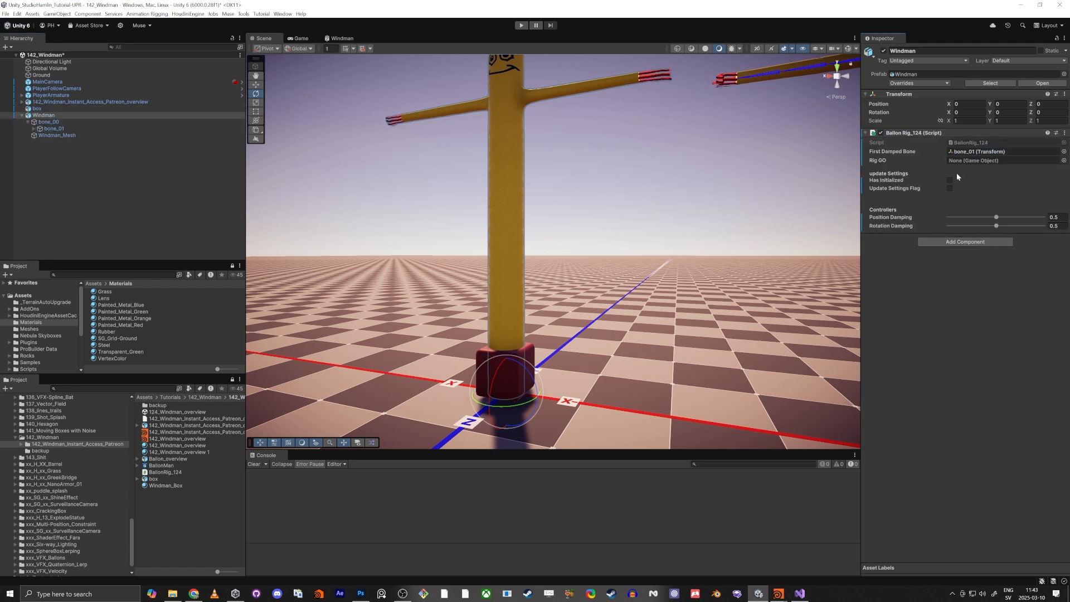
click(950, 188)
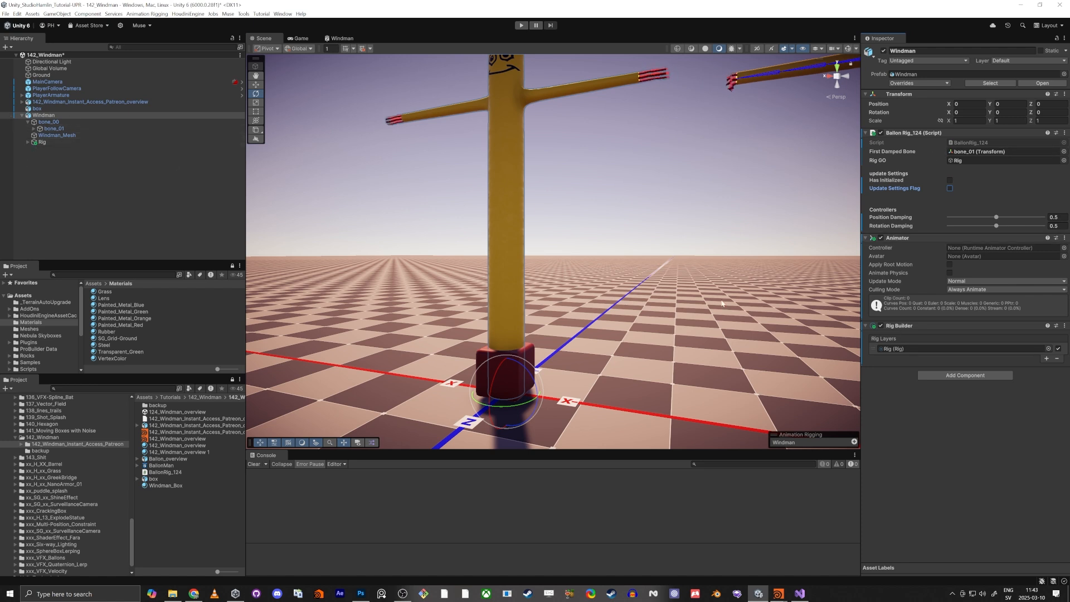
click(28, 142)
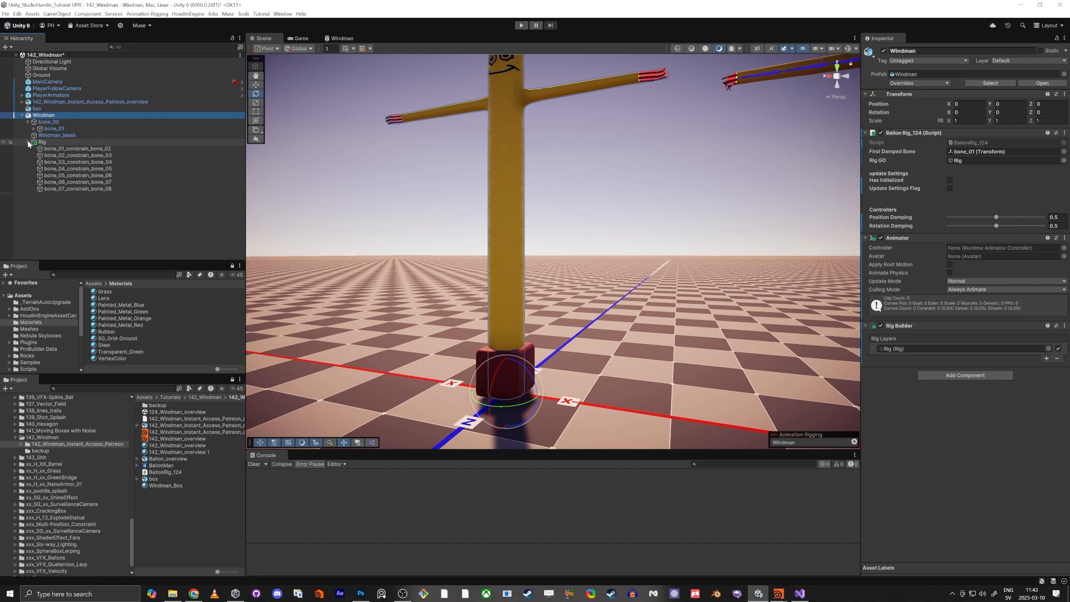
click(75, 155)
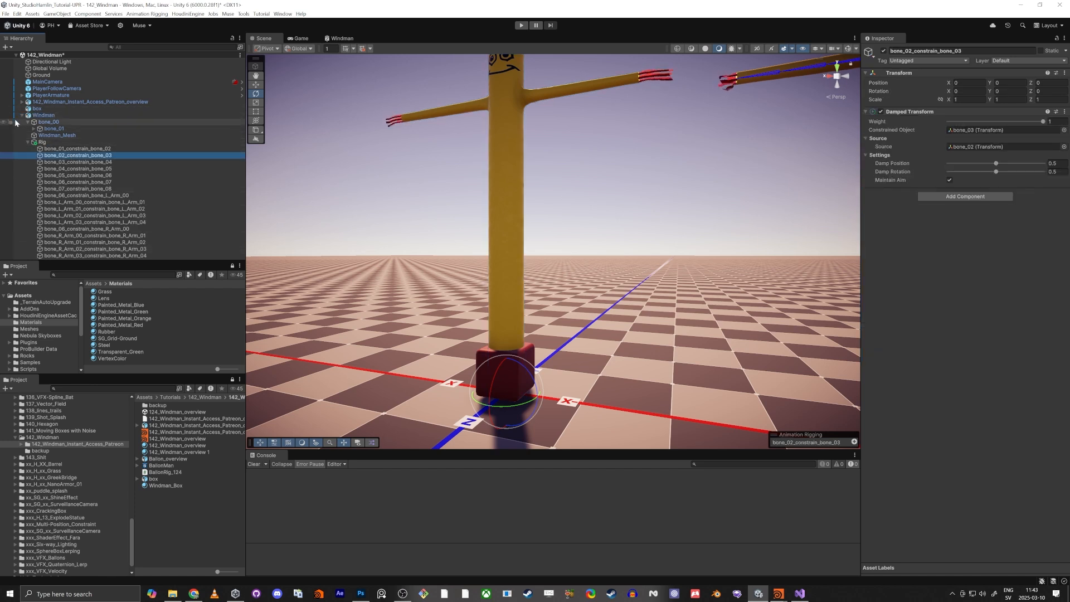
Add the BallonController_124 script from the 142_Windman folder to bone_01 of the new Windman.
click(48, 129)
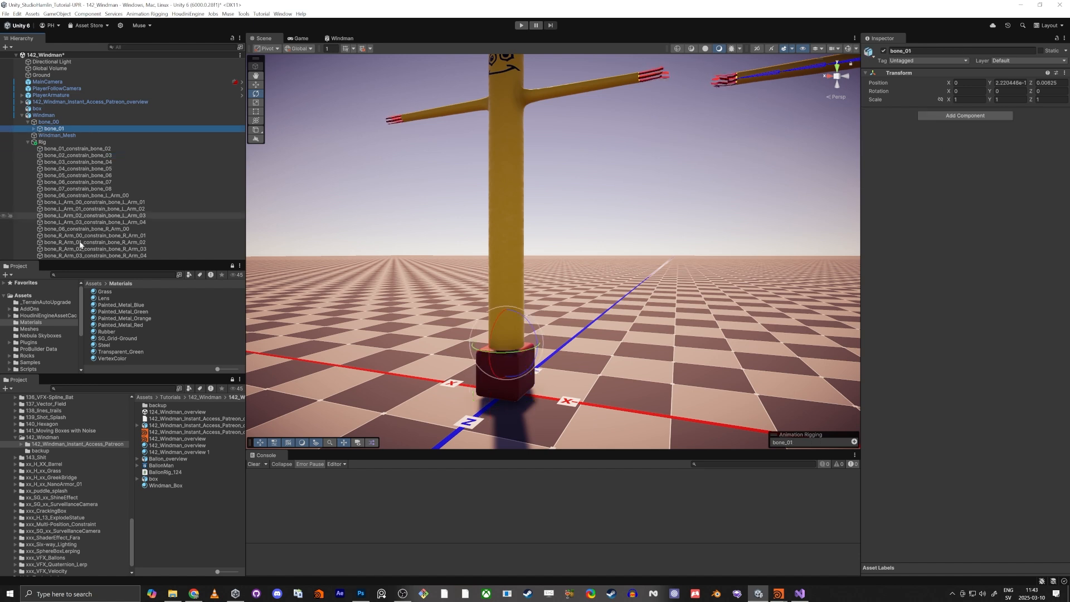
click(40, 438)
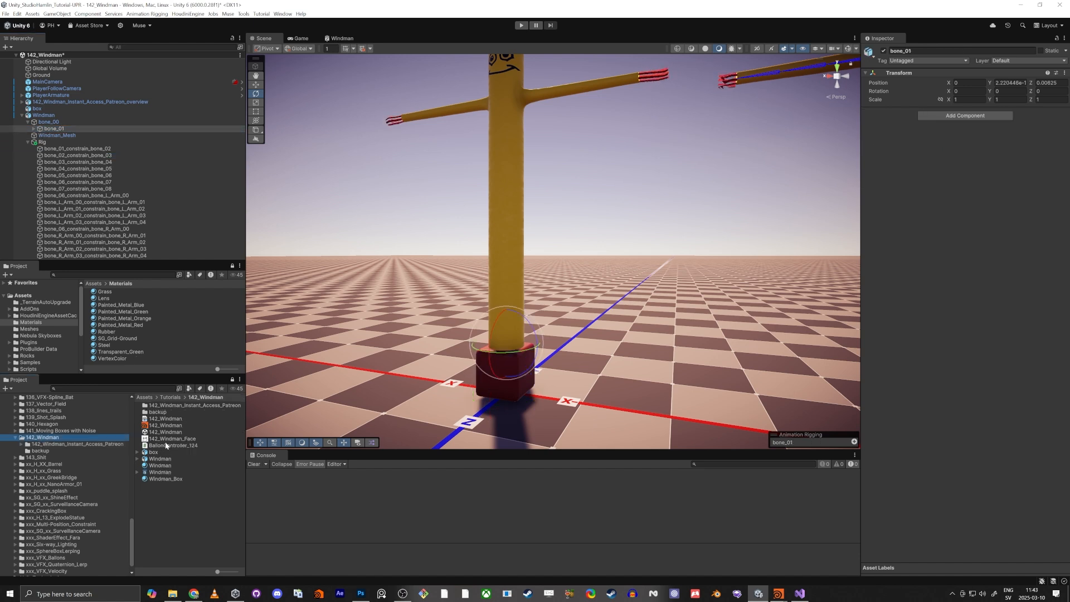
drag(166, 445, 942, 259)
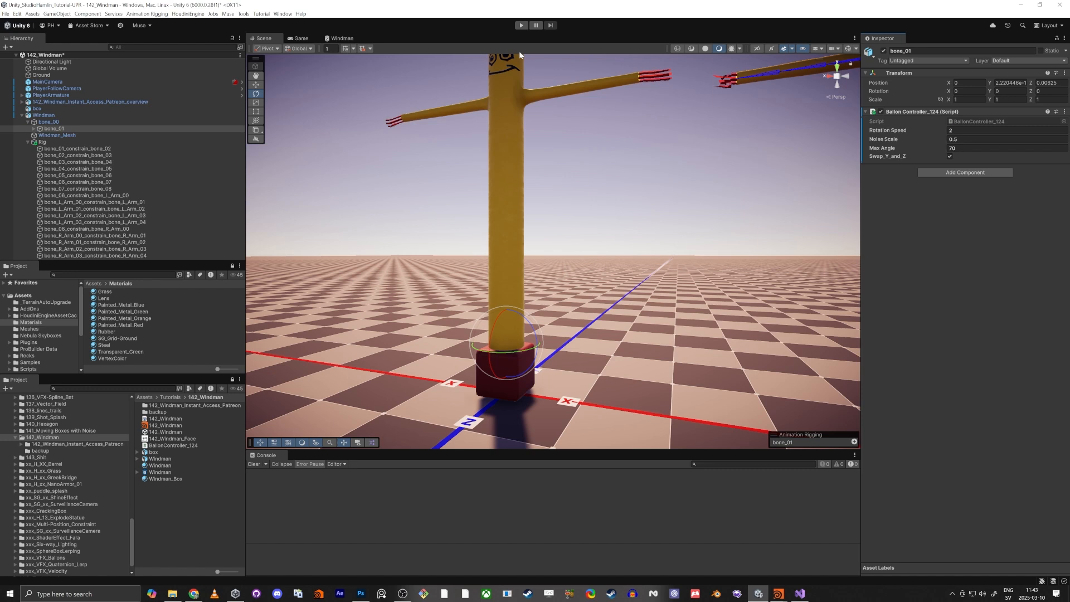
Play the scene to test the sway while walking the character around the Windmen, then stop playback and undock the Game view.
click(521, 25)
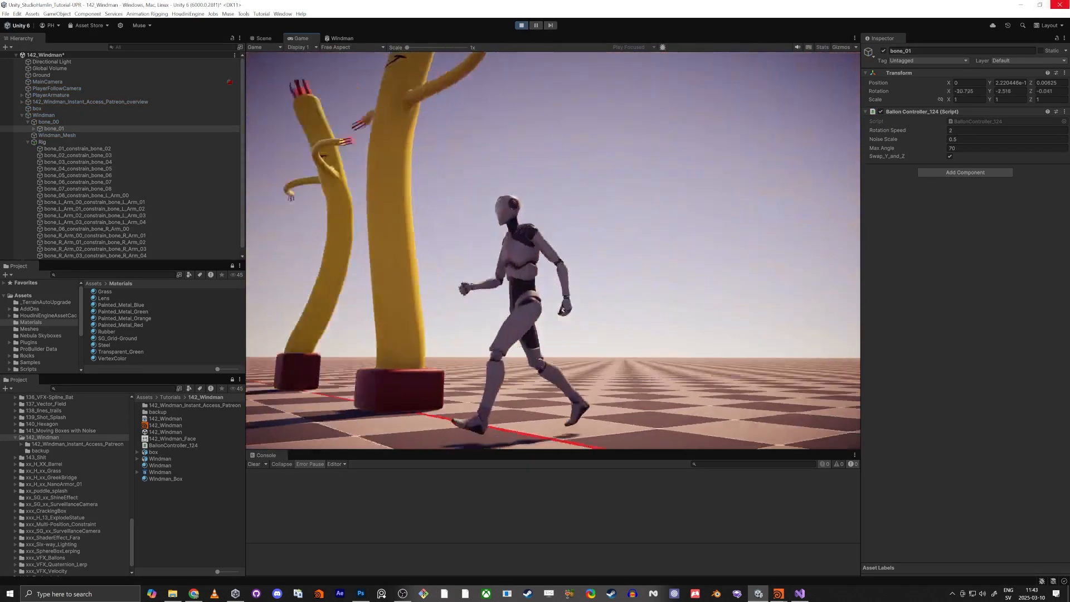
key(a)
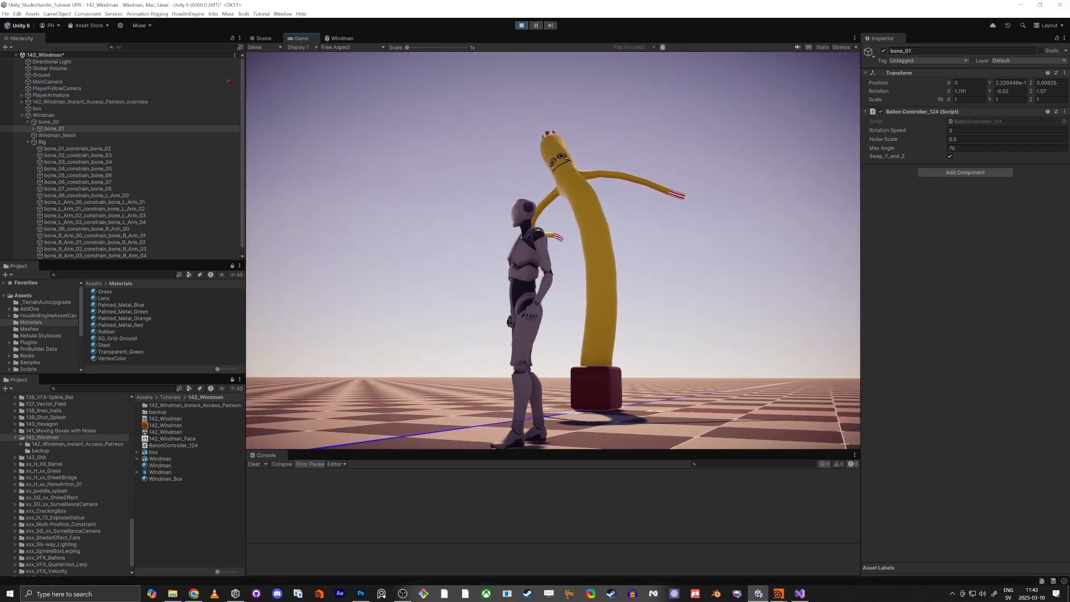
key(s)
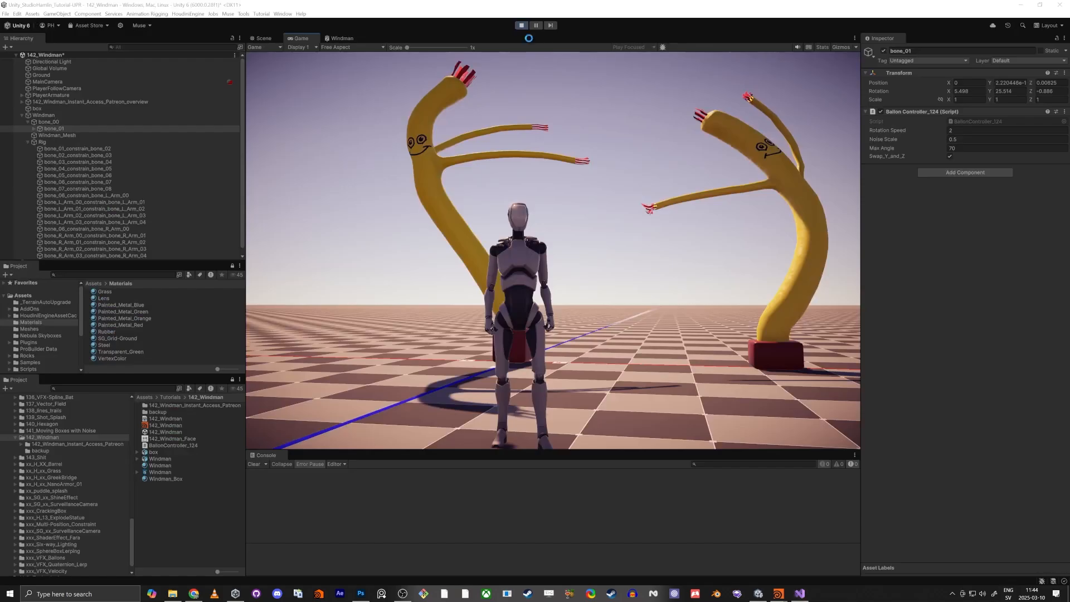
click(521, 25)
drag(296, 39, 312, 60)
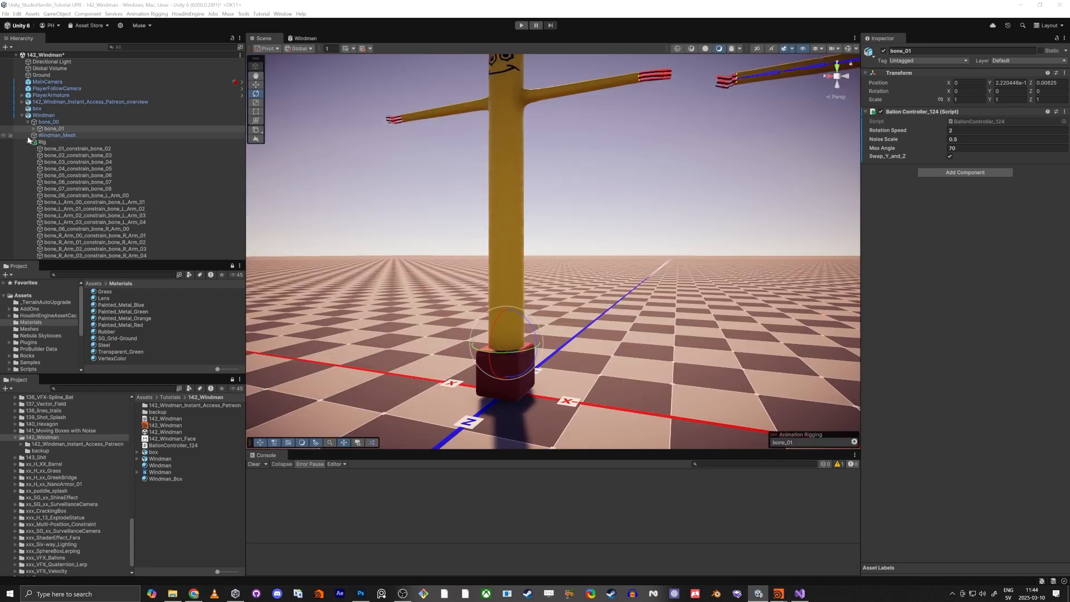
Check the two bone_06 constraints for the left and right arms, and add a Bone Renderer to the Windman.
click(83, 195)
ctrl+click(84, 229)
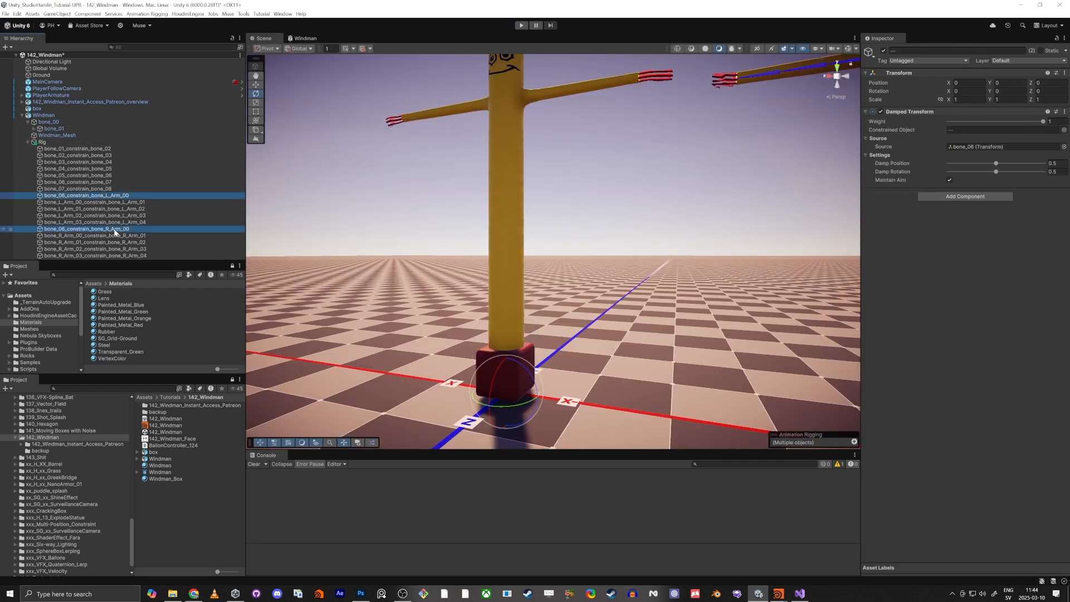
right_drag(505, 288, 525, 253)
key(w)
key(e)
right_drag(580, 303, 580, 382)
click(56, 115)
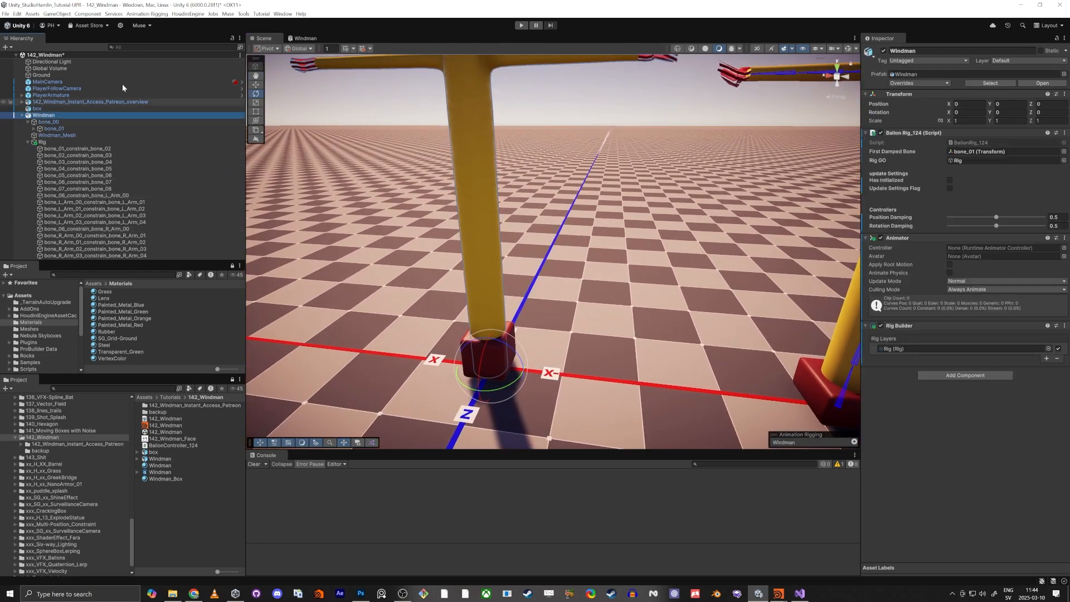
click(147, 14)
click(163, 68)
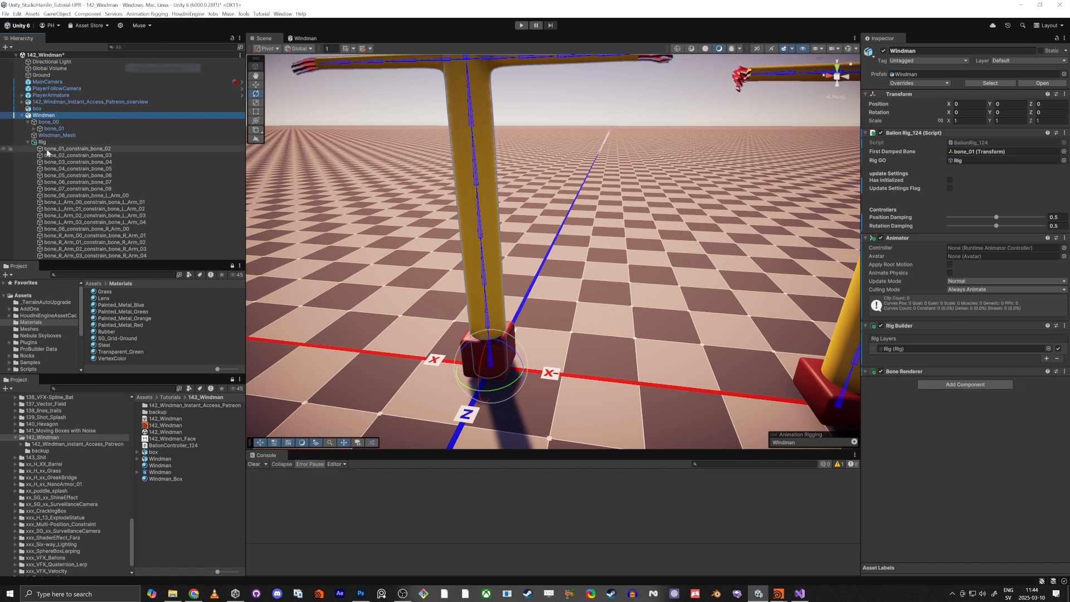
Try rotating bone_06 of the Windman to see how the arms follow, and undo the rotation.
right_drag(449, 239, 452, 165)
click(493, 166)
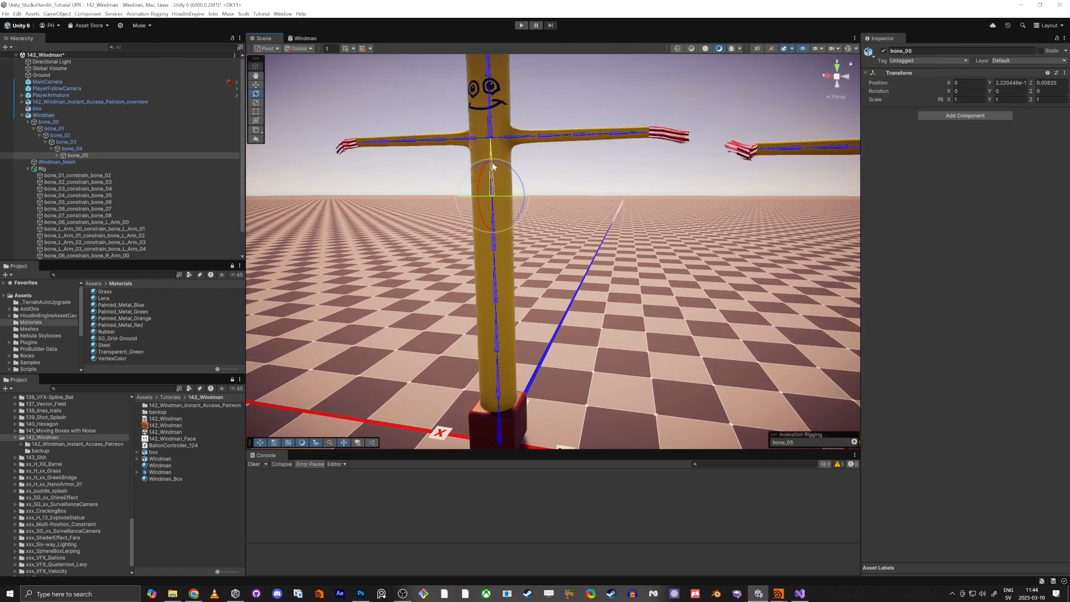
click(57, 155)
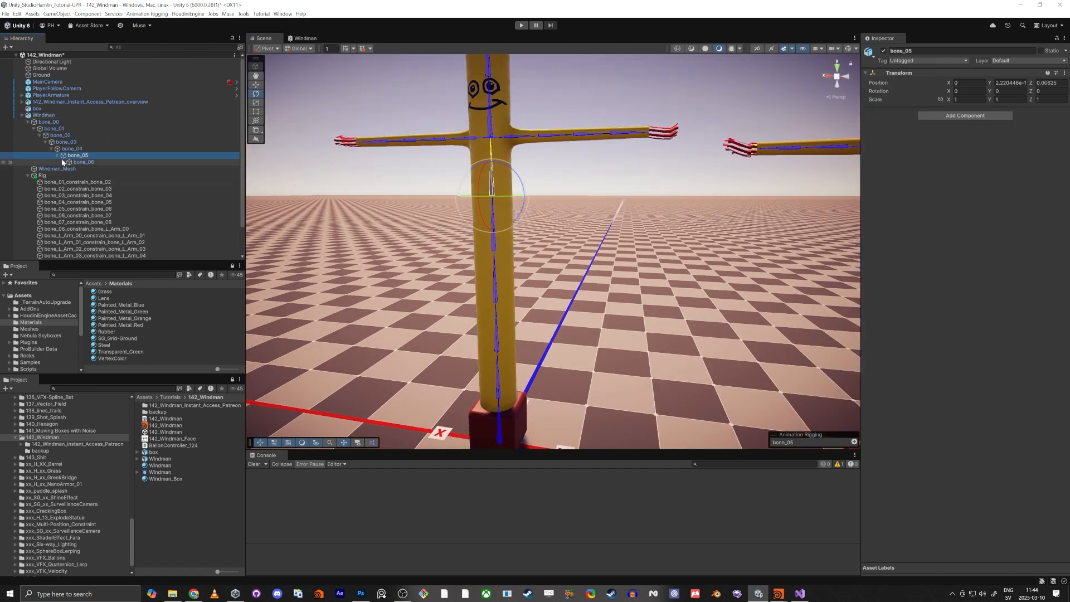
click(108, 163)
drag(492, 138, 533, 120)
key(ctrl+z)
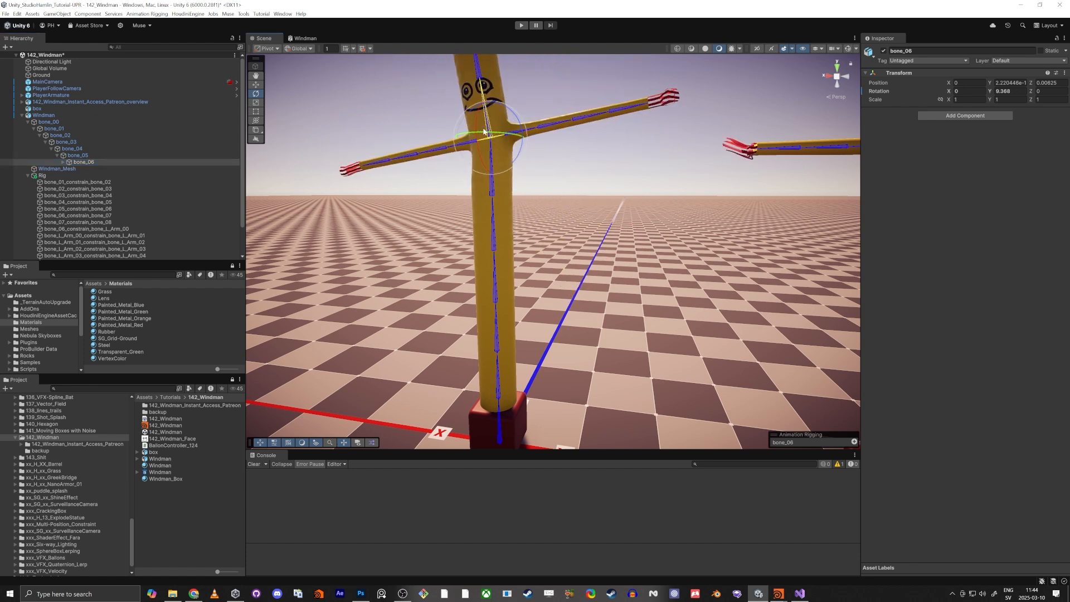
Set Damp Position to about 0.127 and Damp Rotation to about 0.254 on bone_06_constrain_bone_L_Arm_00 and bone_06_constrain_bone_R_Arm_00.
click(109, 229)
scroll(119, 212, down, 2)
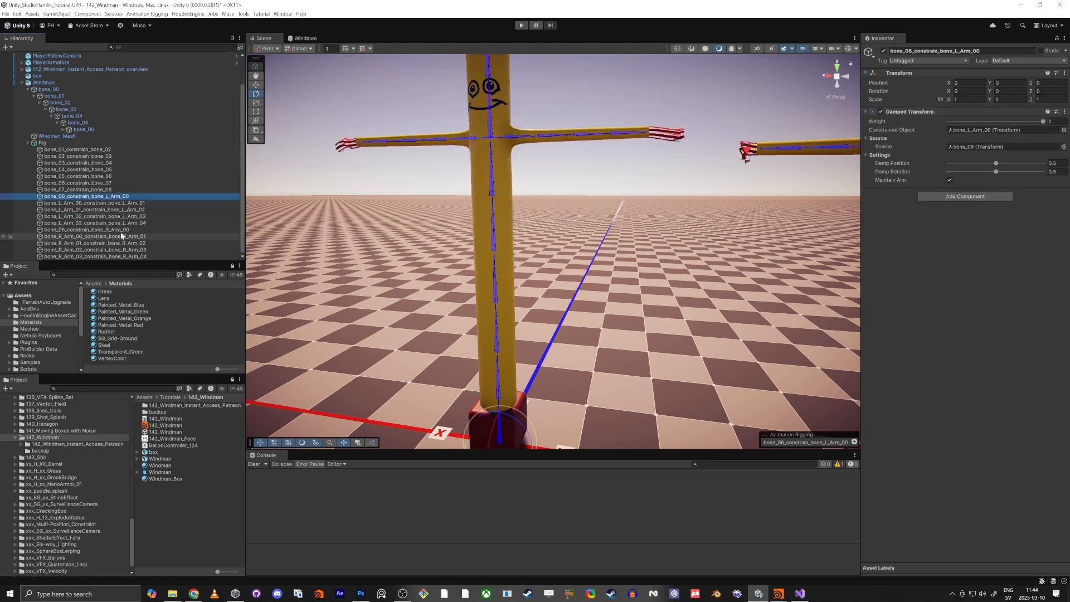
ctrl+click(111, 230)
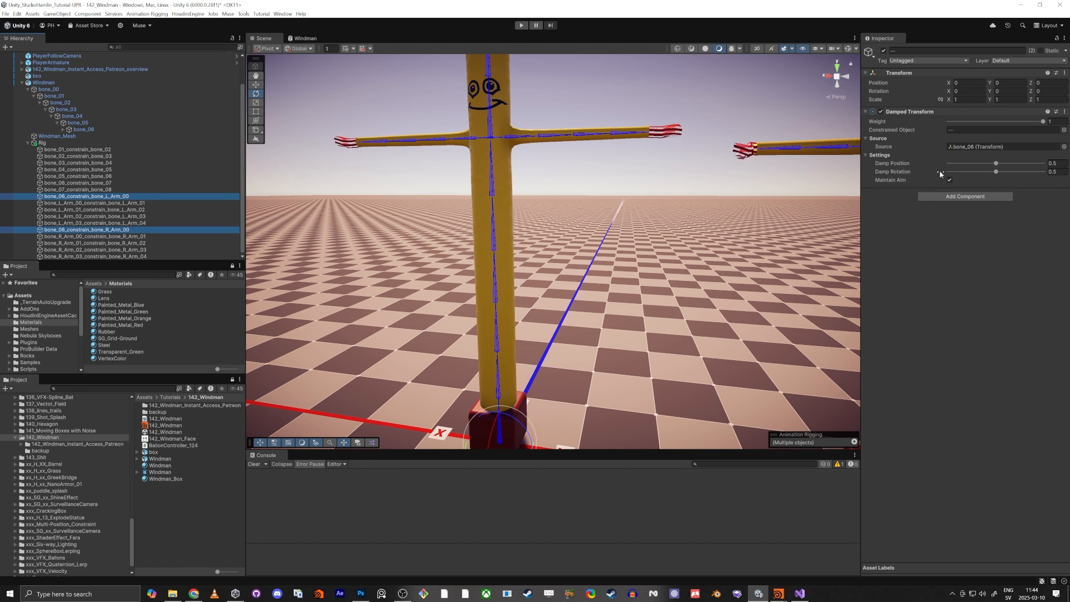
drag(980, 164, 963, 163)
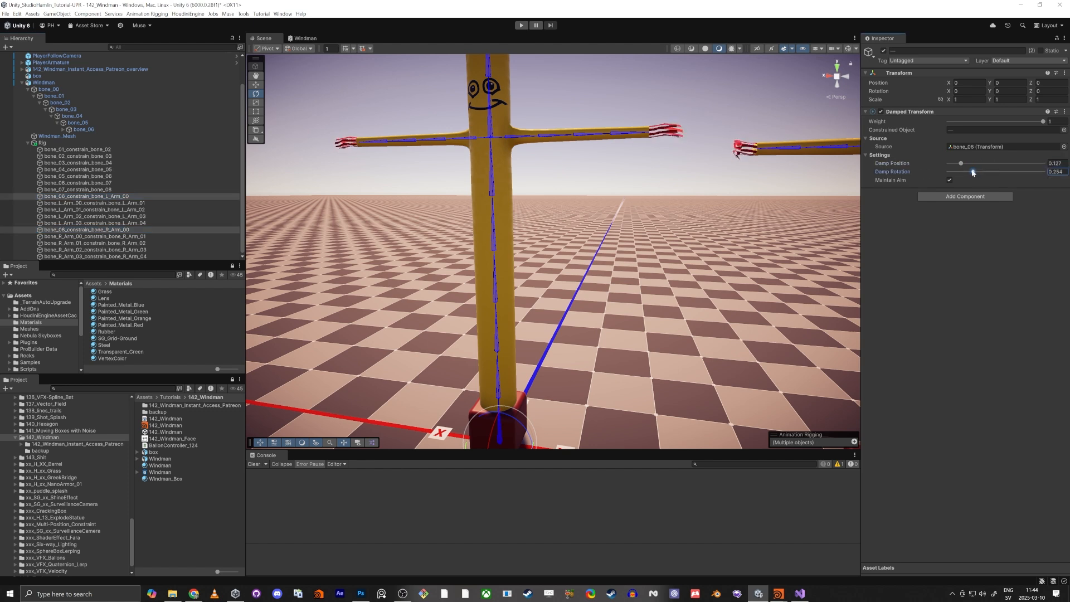
Play the scene, examine the arm movement of both Windmen in the Scene view, and stop playback.
click(521, 25)
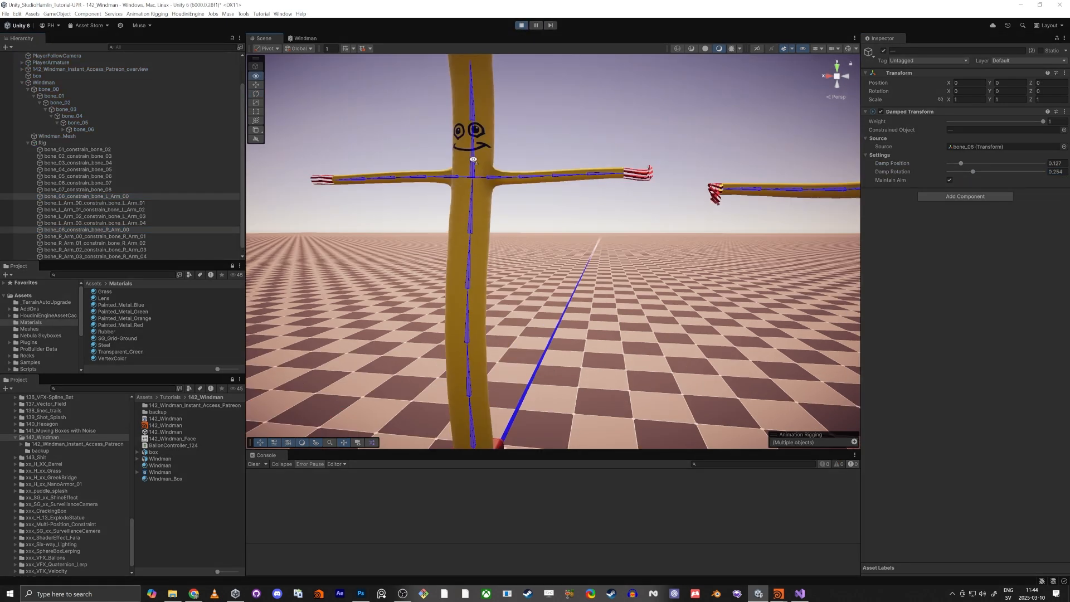
right_drag(473, 159, 481, 144)
click(383, 159)
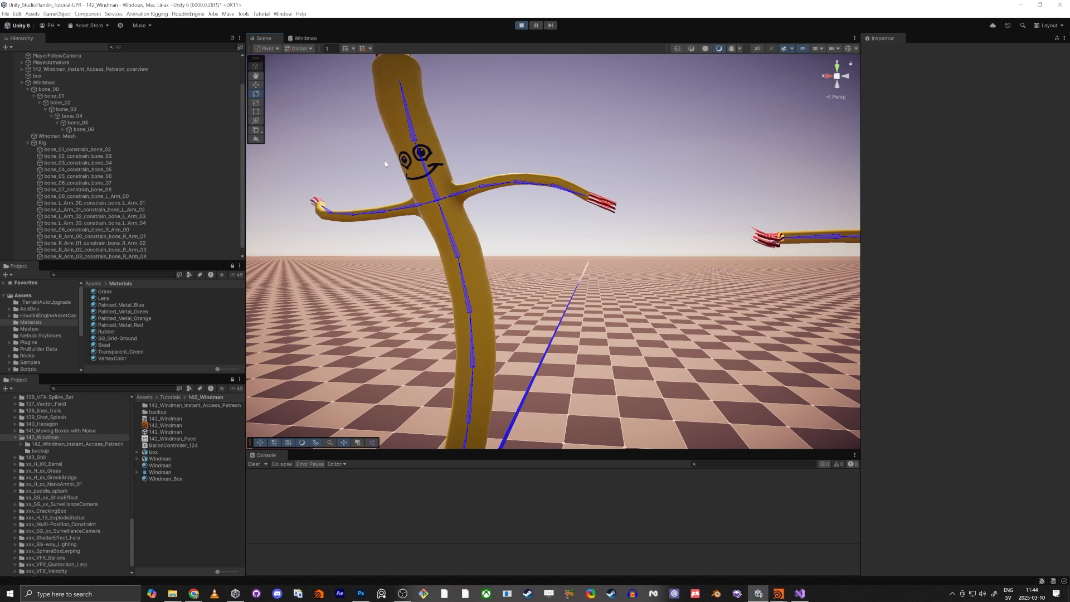
key(s)
right_drag(528, 225, 553, 233)
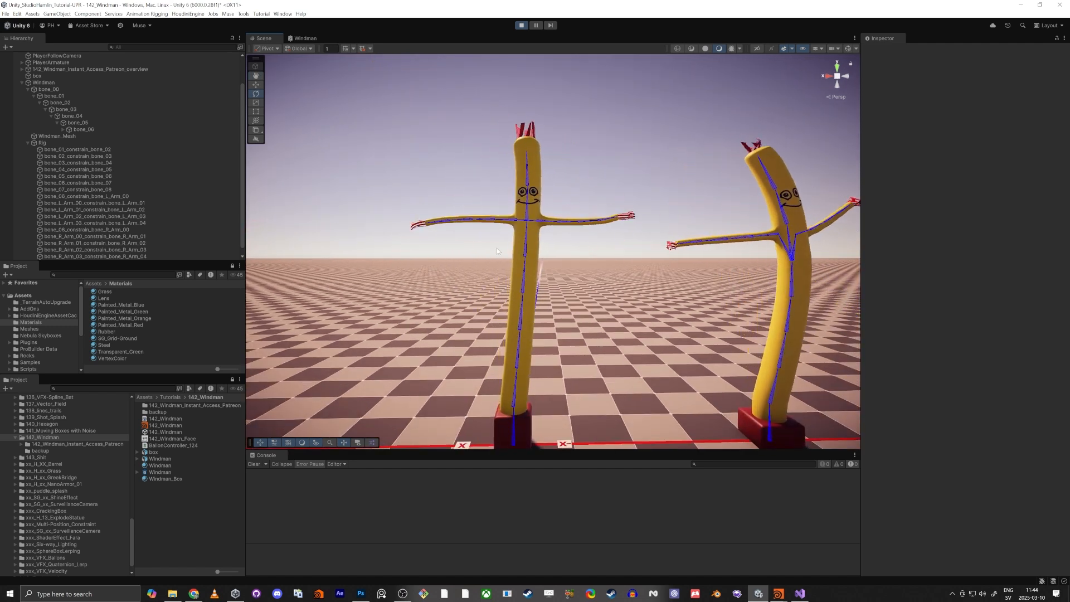
right_drag(377, 250, 432, 239)
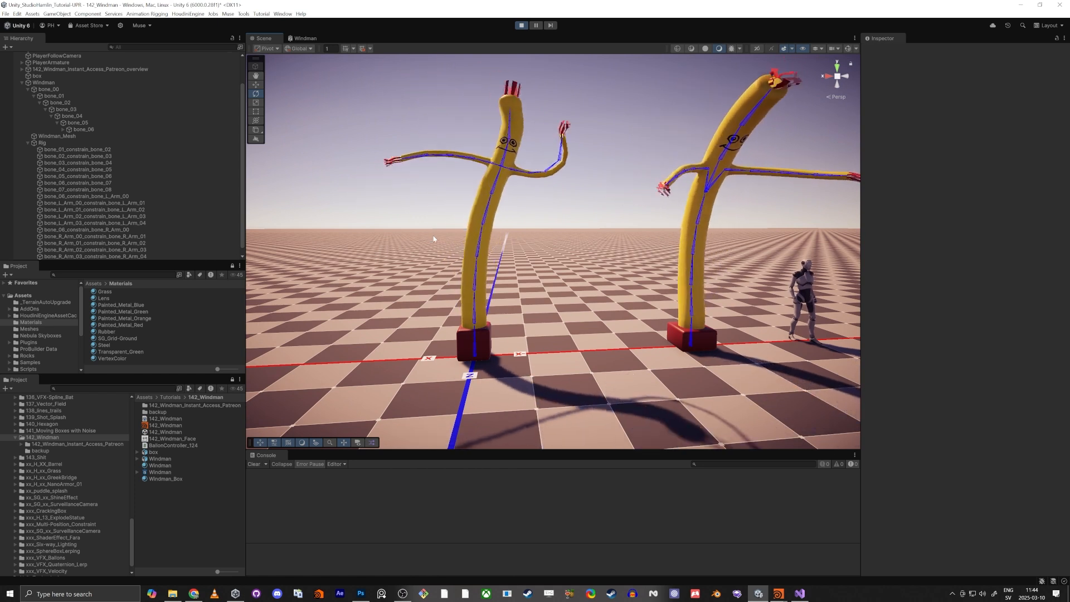
click(522, 26)
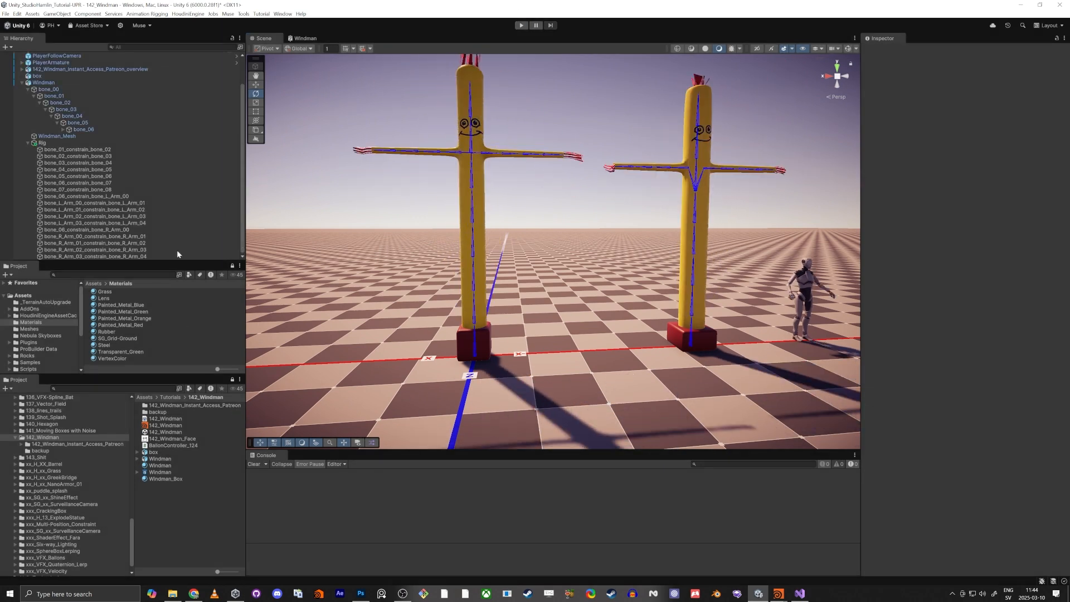
Open the BallonRig_124 script from 142_Windman_Instant_Access_Patreon in Visual Studio and collapse its Update, SetupUpComponents and AddRigForEachBone methods.
click(161, 444)
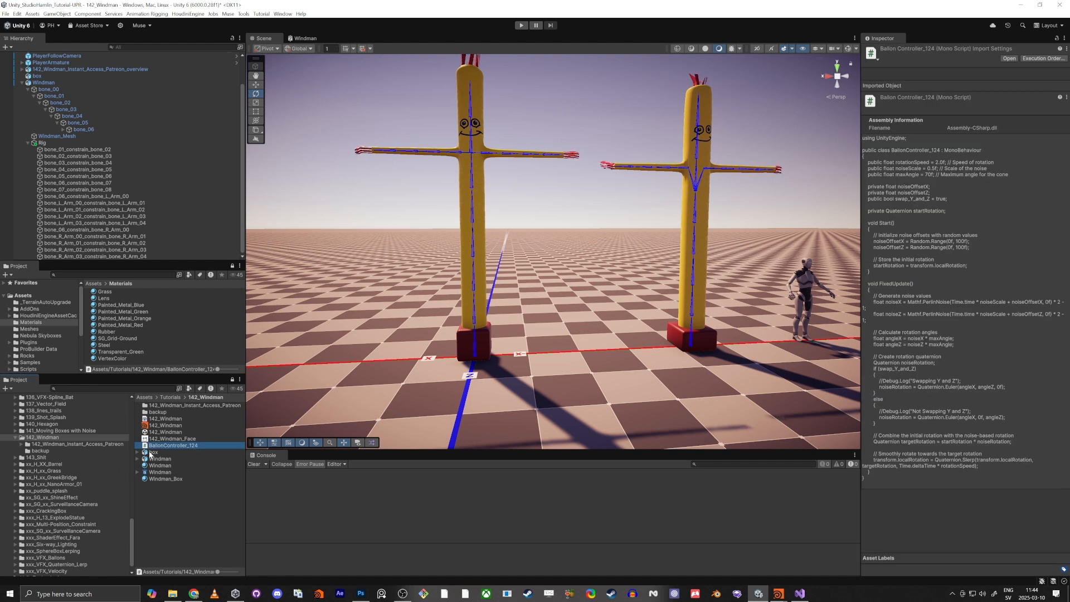
click(75, 444)
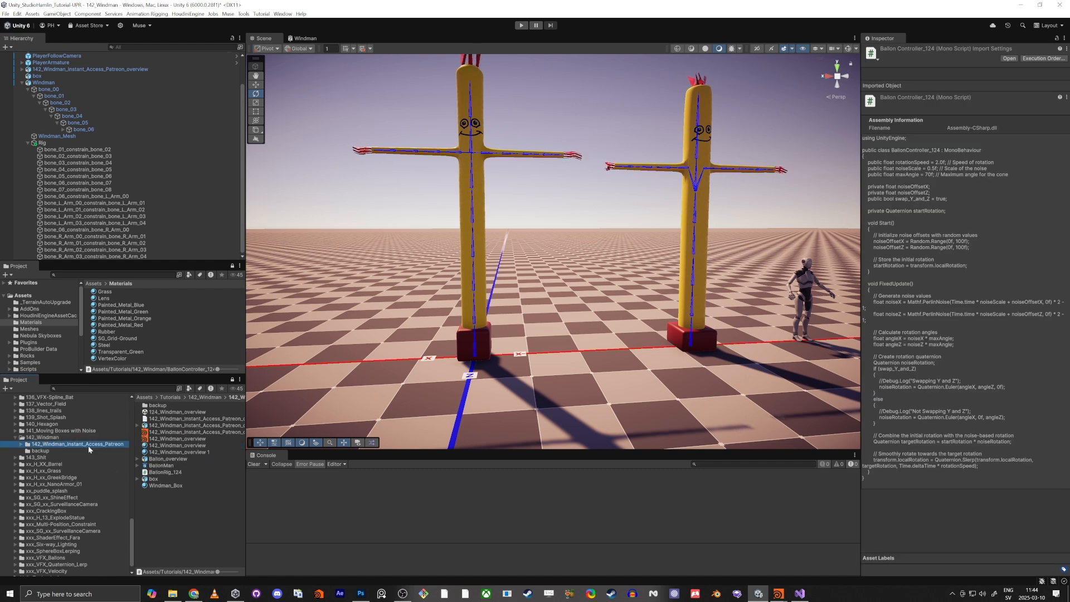
click(162, 473)
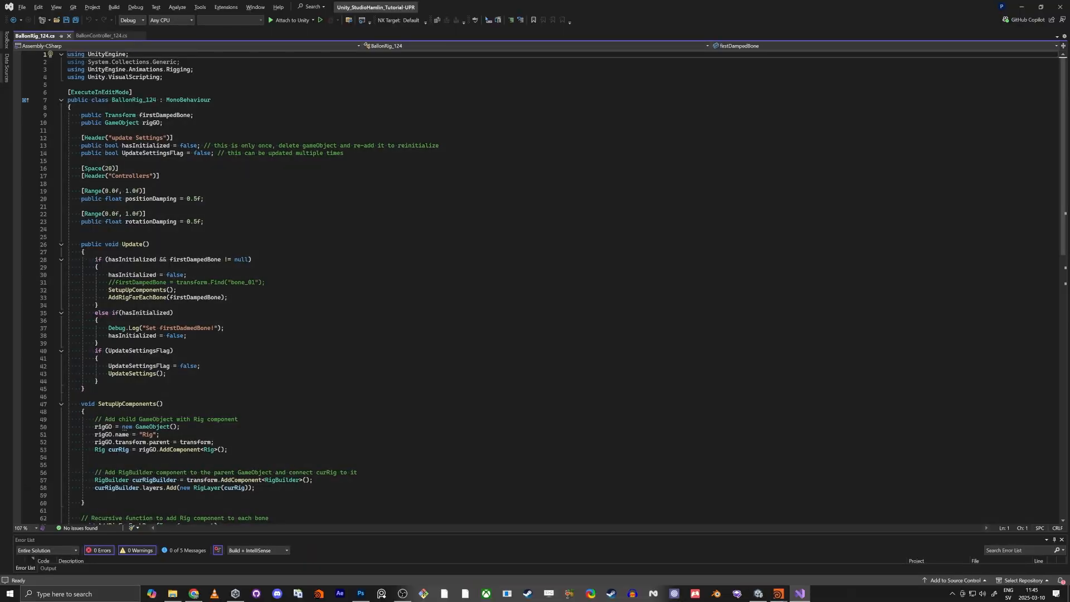
click(61, 244)
click(62, 260)
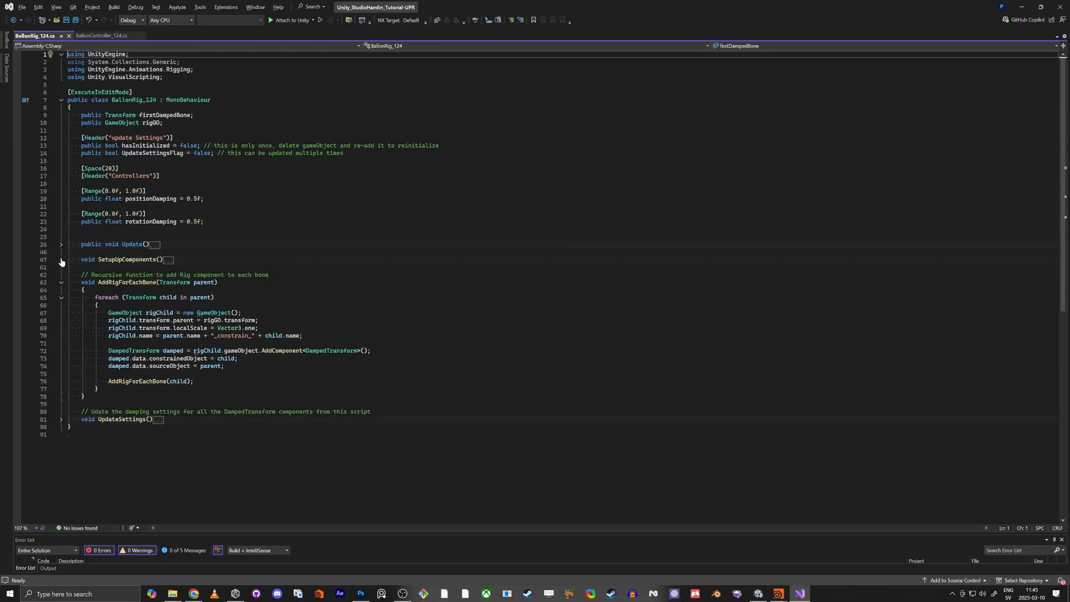
click(61, 282)
click(62, 282)
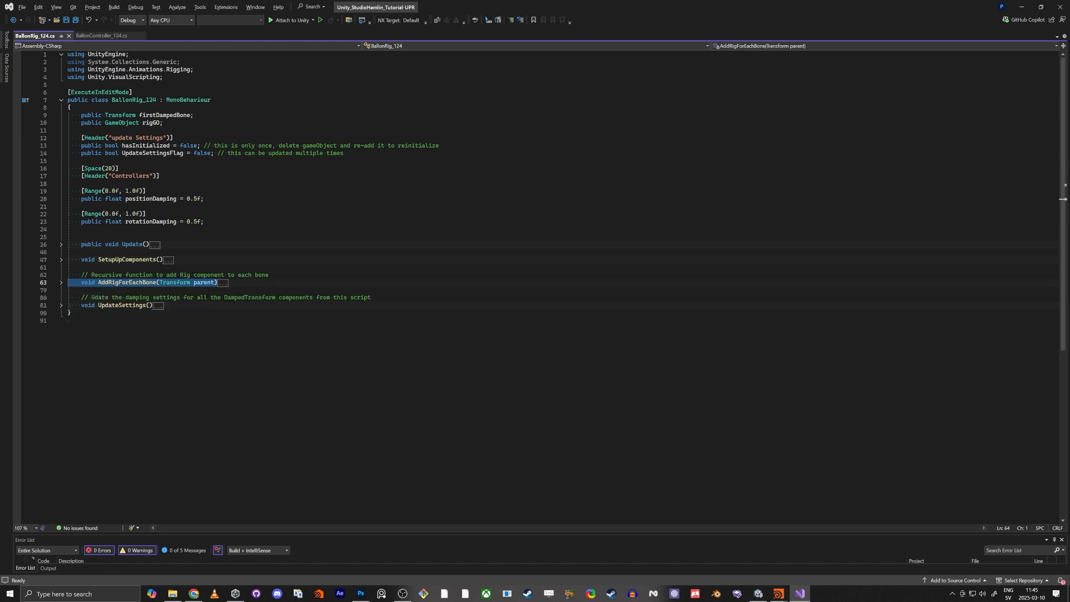
Review the damping and update-flag fields, and expand Update to examine its SetupUpComponents and AddRigForEachBone calls.
click(109, 176)
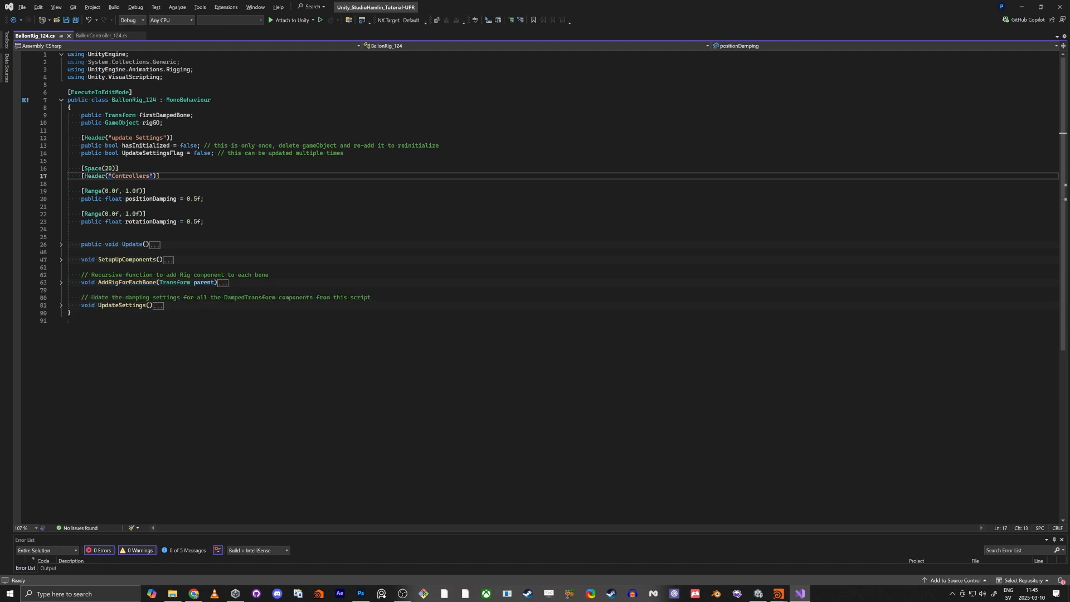
click(81, 206)
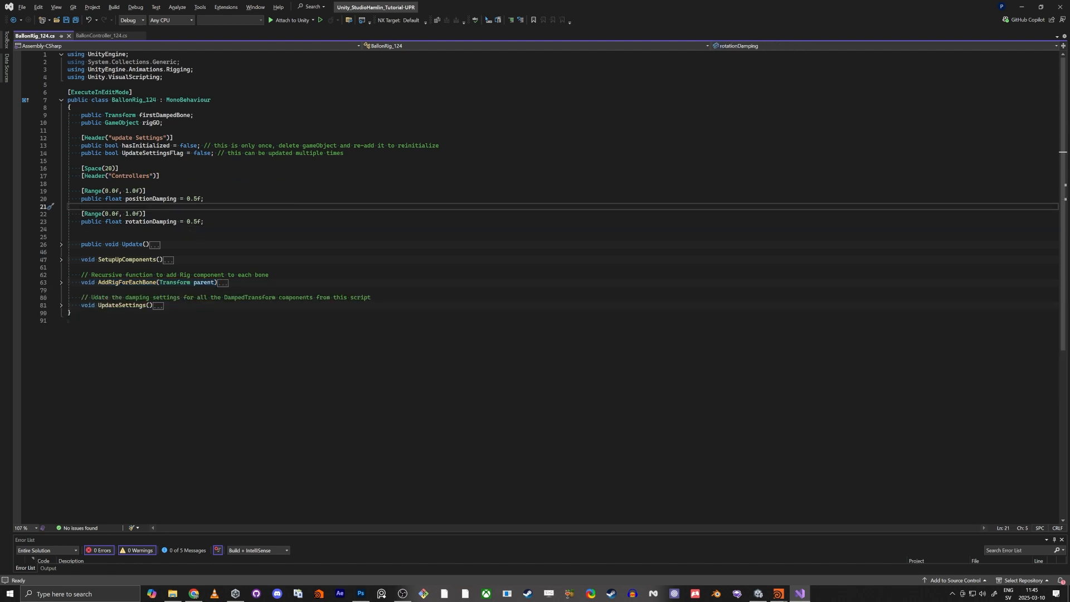
drag(222, 153, 71, 146)
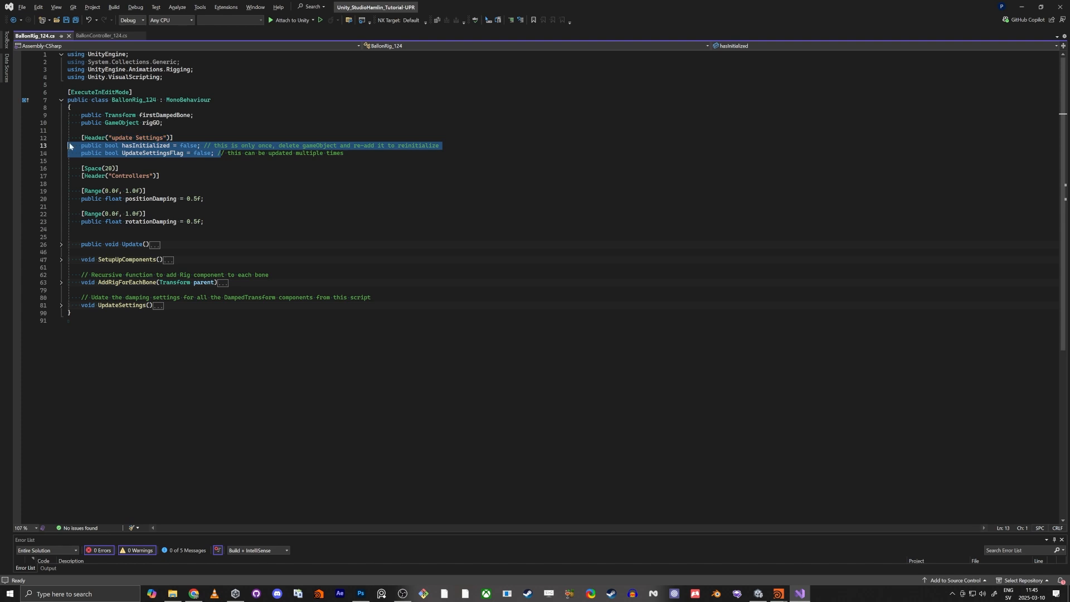
click(61, 245)
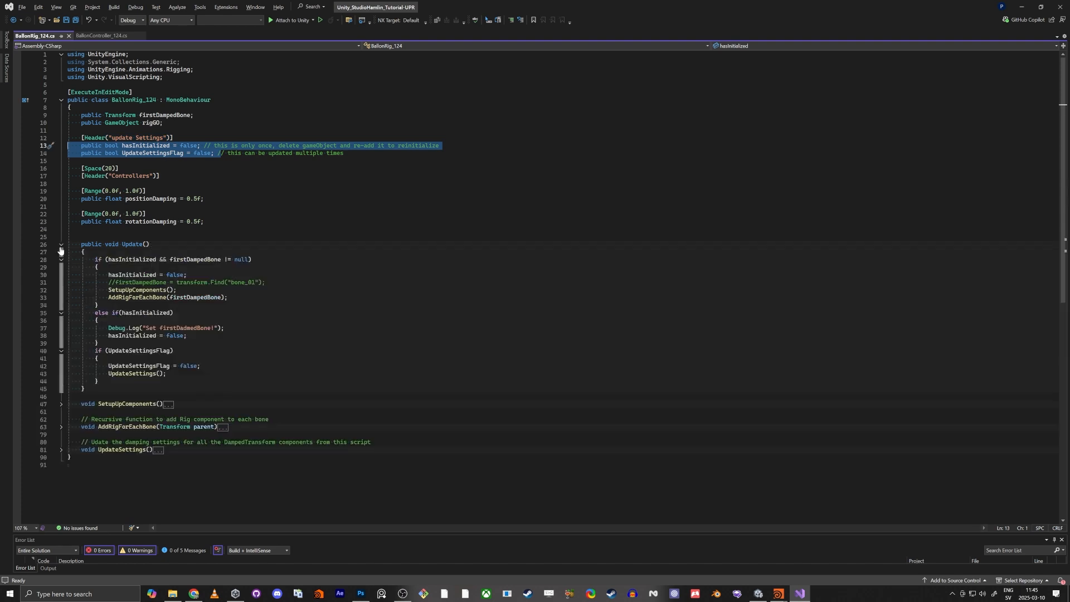
click(165, 290)
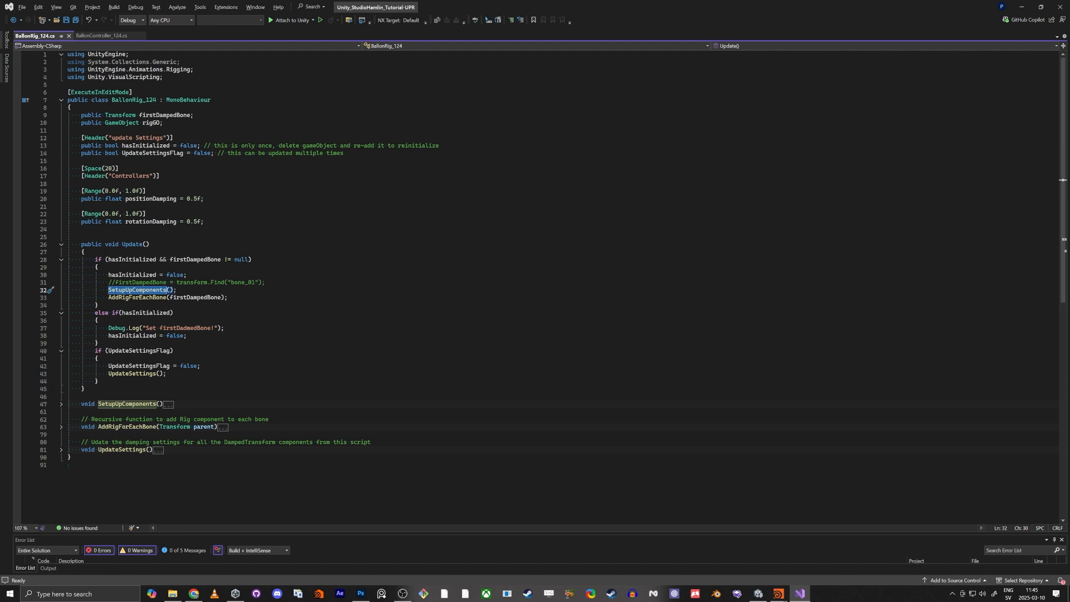
key(Down)
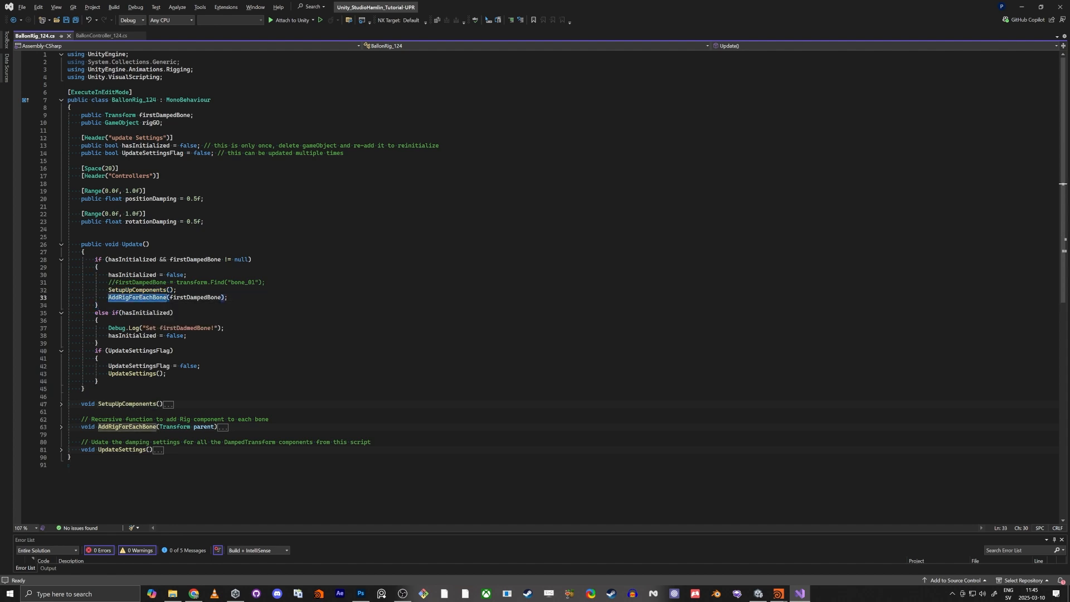
Expand SetupUpComponents and AddRigForEachBone to examine the code that builds the Rig object and the Damped Transform constraints.
click(61, 404)
scroll(61, 410, down, 5)
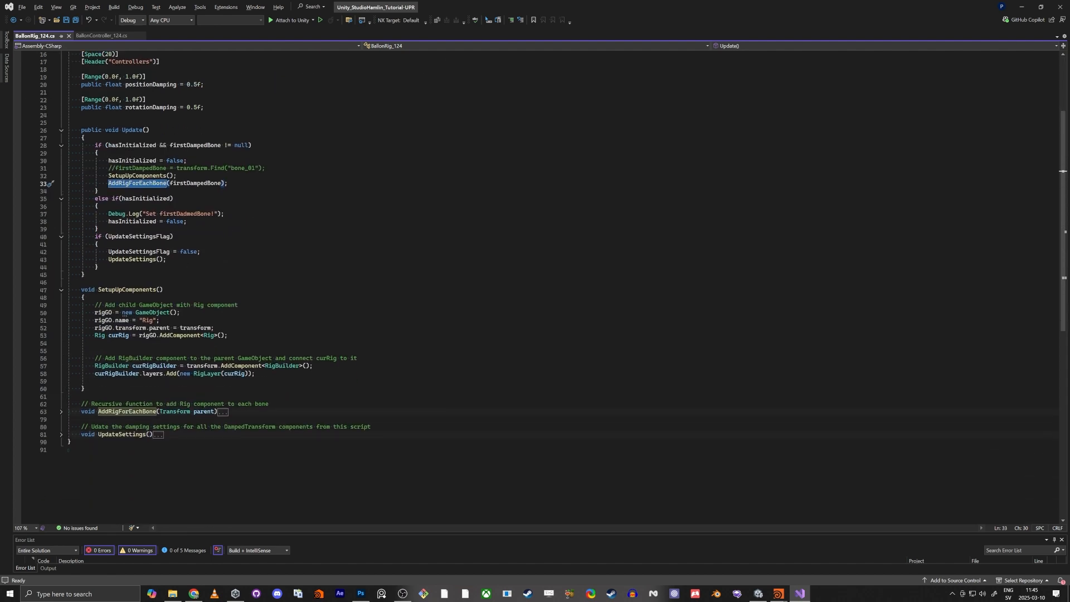
drag(92, 313, 135, 342)
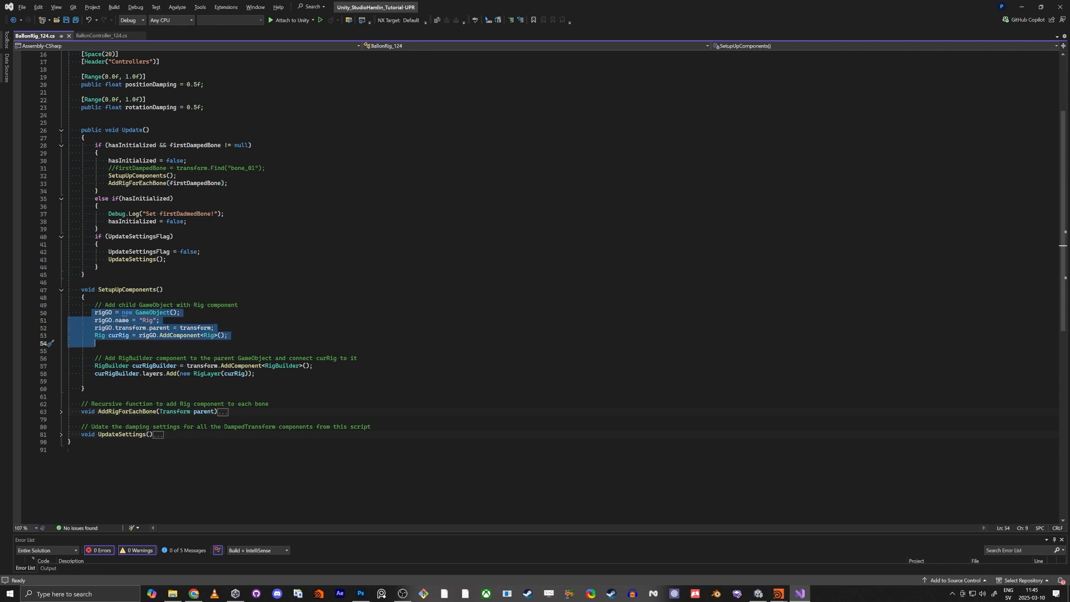
double_click(127, 411)
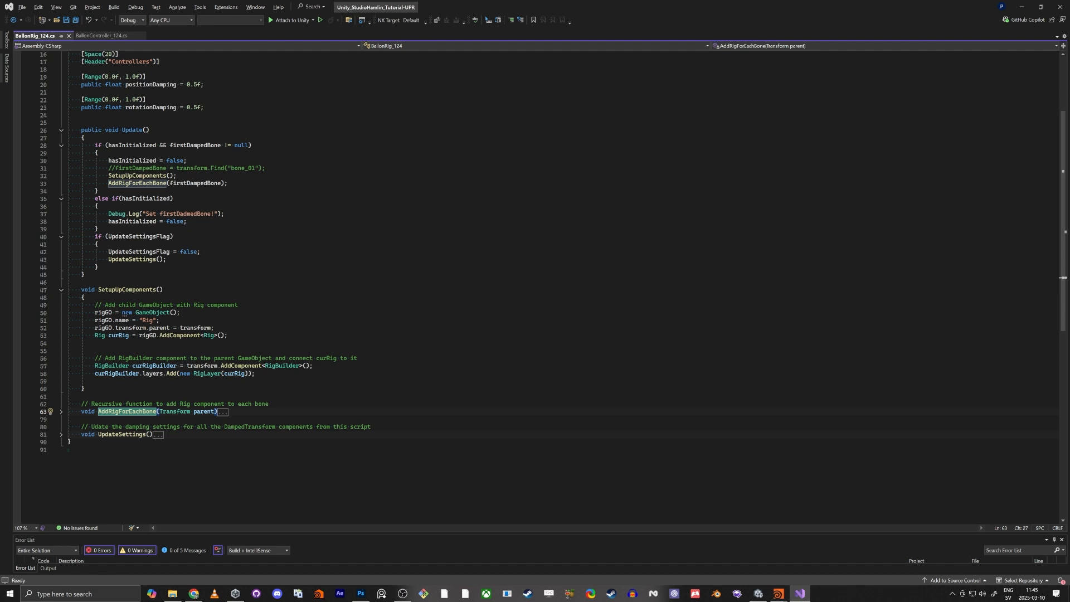
click(61, 411)
scroll(223, 335, down, 4)
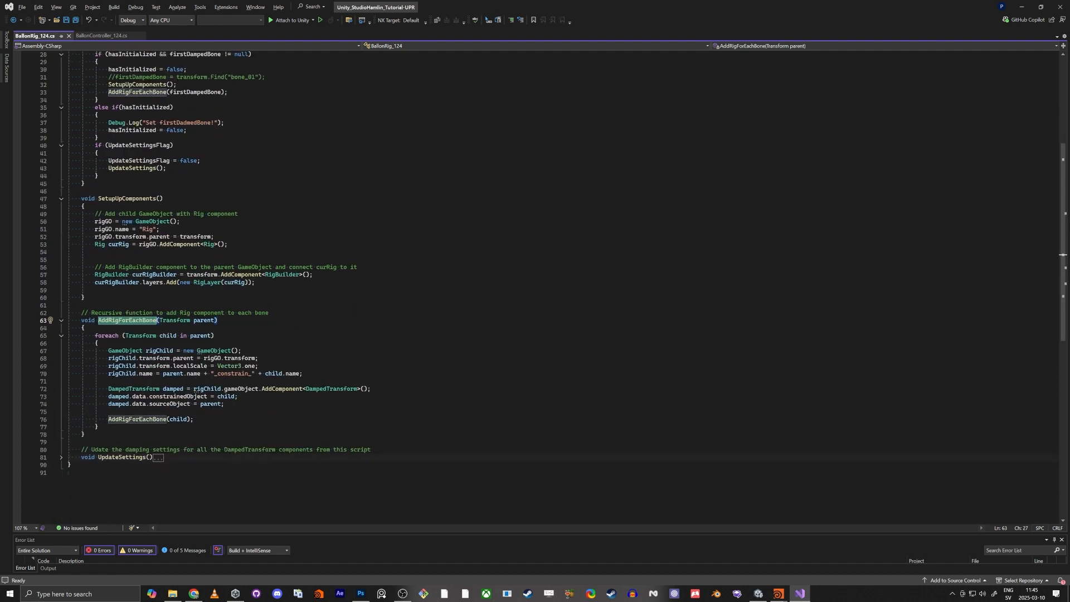
click(173, 319)
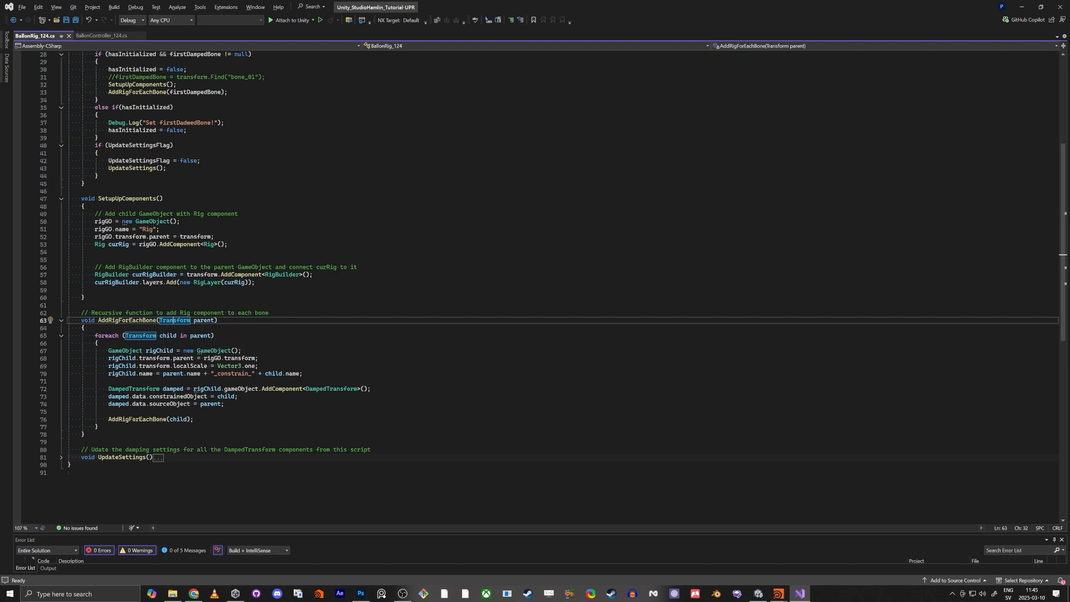
Expand the UpdateSettings method and examine its loop that applies the damping values to each DampedTransform.
click(61, 459)
click(61, 458)
click(197, 488)
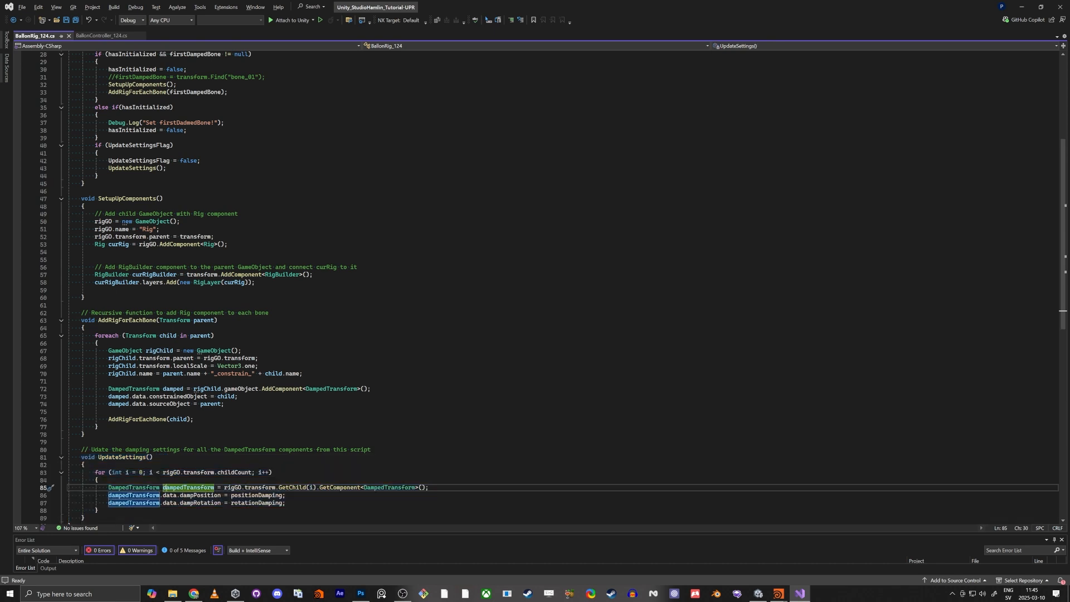
Switch from the UpdateSettings code to Unity and inspect the Windman's rig script settings and the Damped Transform constraints on its body and arm bones.
drag(98, 457, 85, 518)
key(alt+Tab)
click(511, 180)
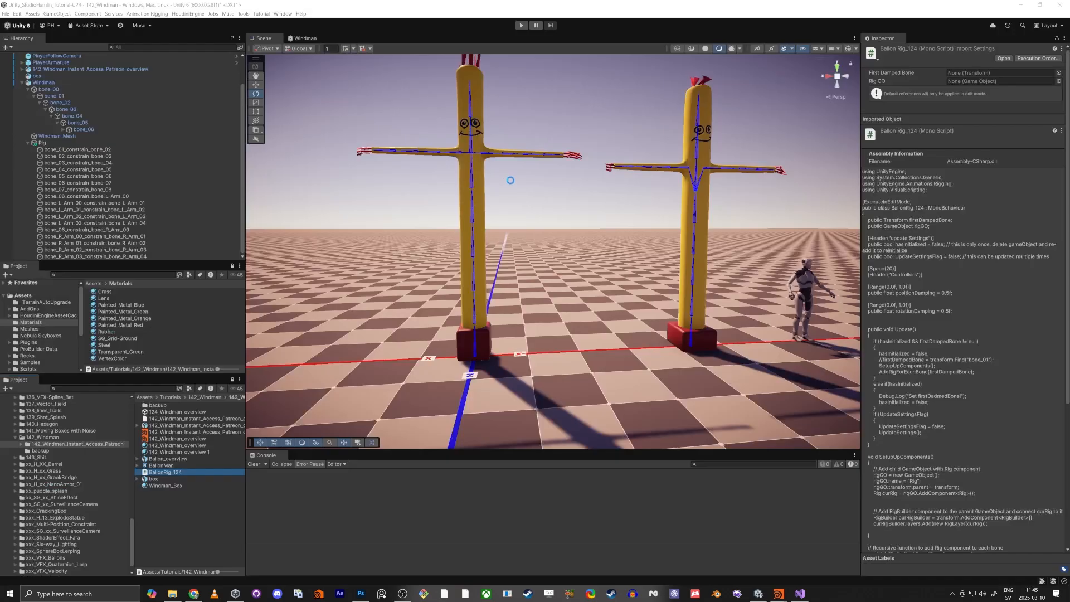
click(50, 82)
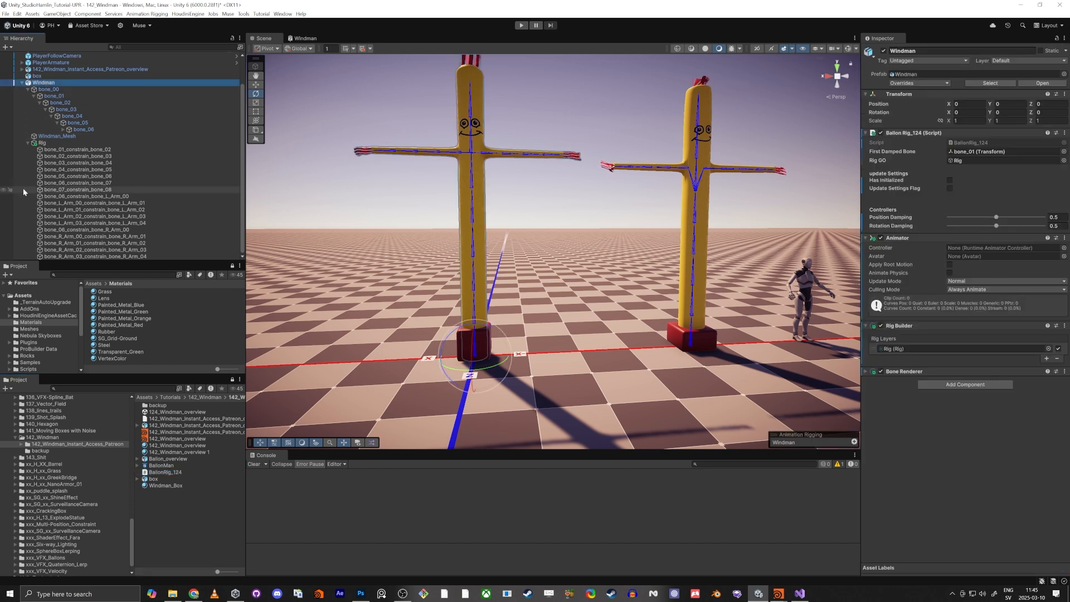
click(78, 156)
shift+click(94, 243)
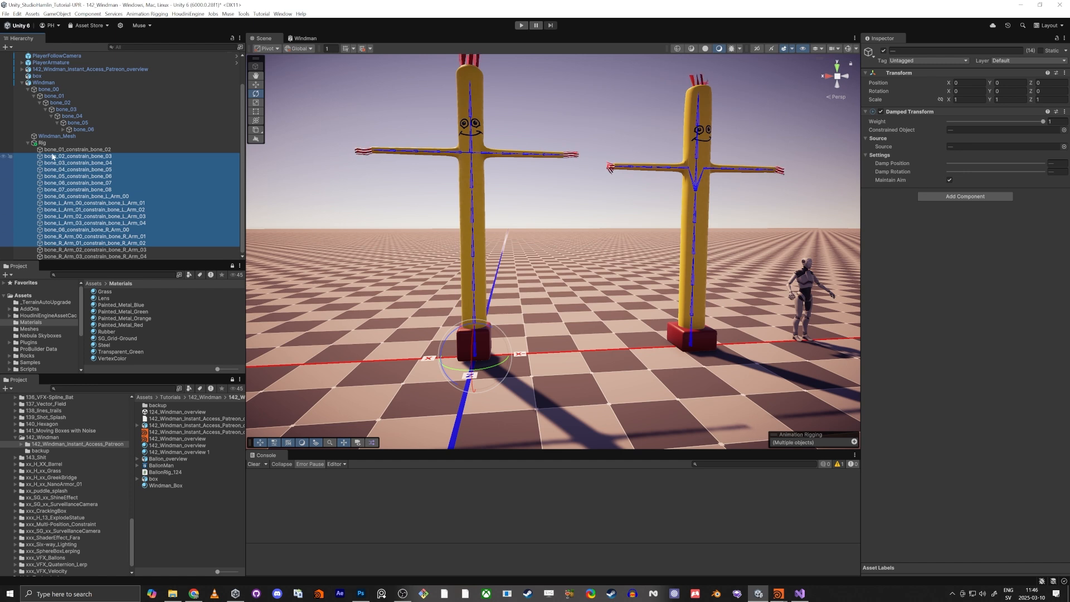
Try setting the Windman's position and rotation damping to 0 through its rig script, and check the values on the bone_07 and bone_06 constraints.
click(45, 83)
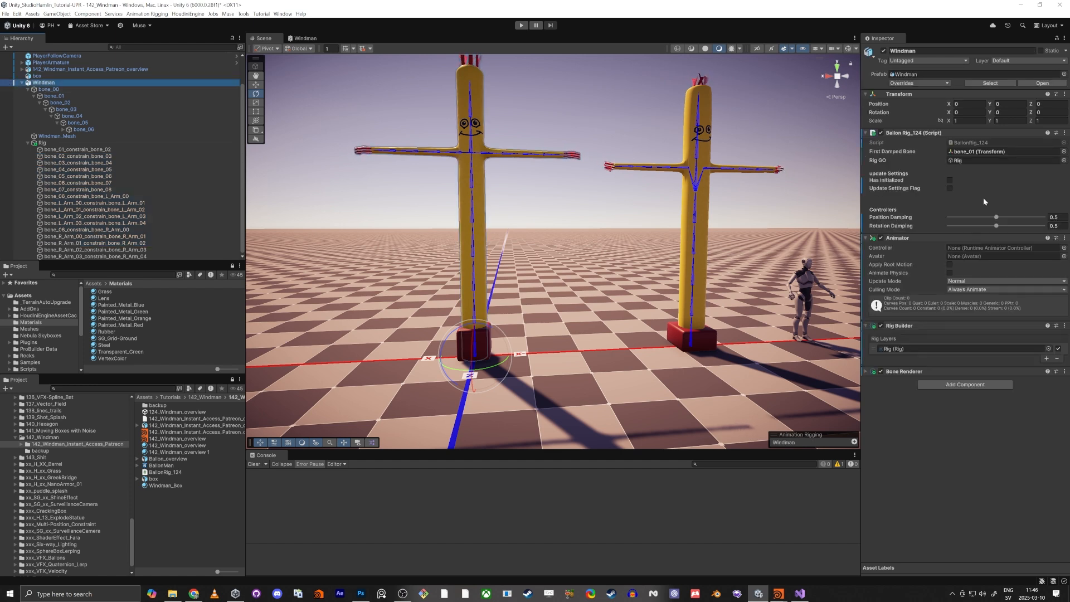
click(971, 217)
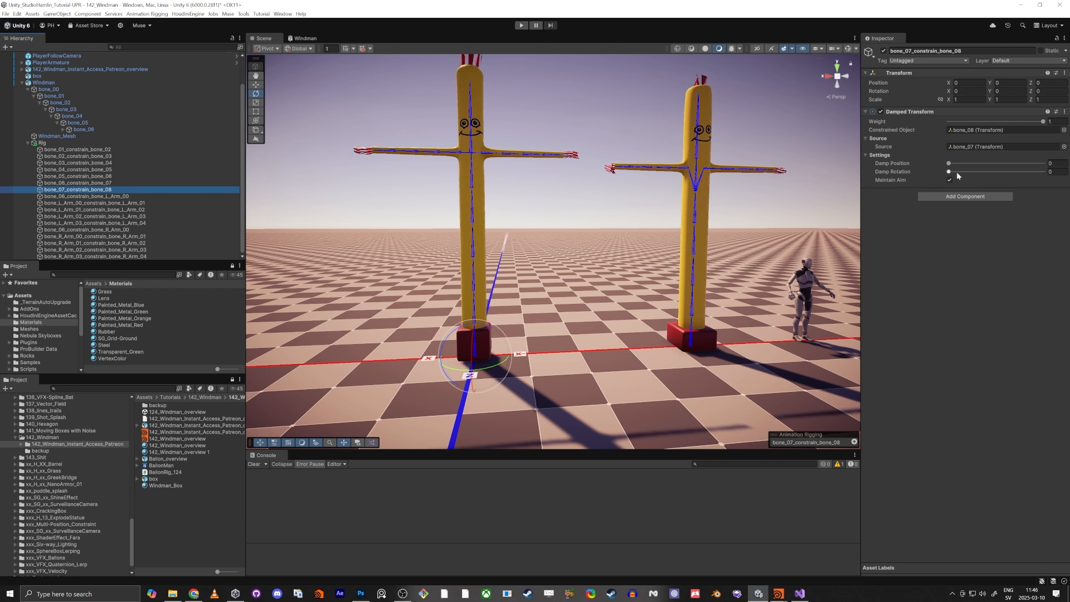
click(79, 183)
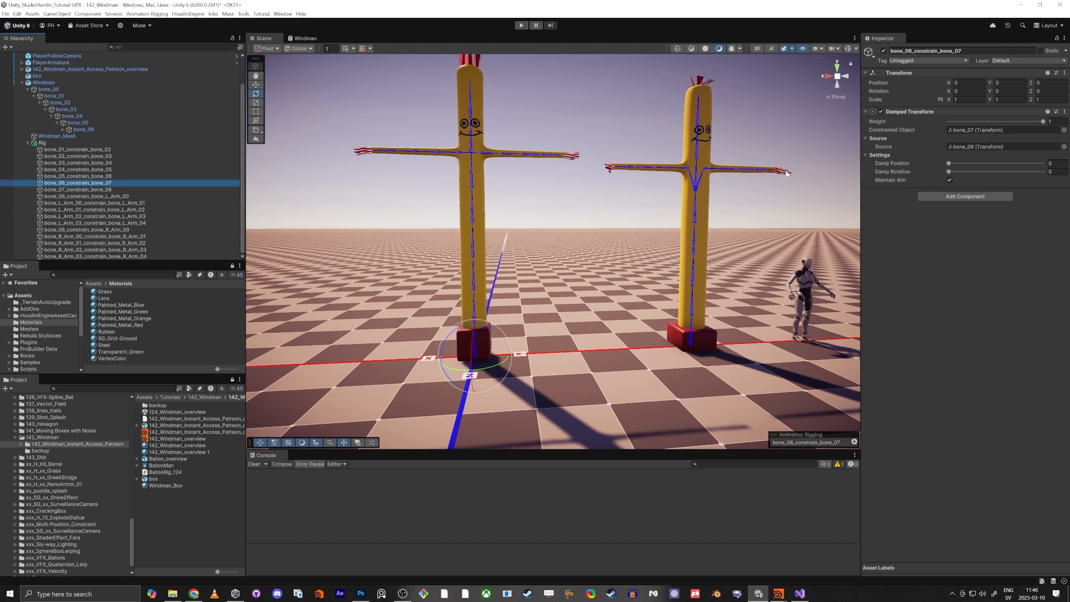
Undo the zero-damping changes on the Windman's rig script and constraints.
key(ctrl+z)
key(ctrl+z)
key(ctrl+z)
key(ctrl+z)
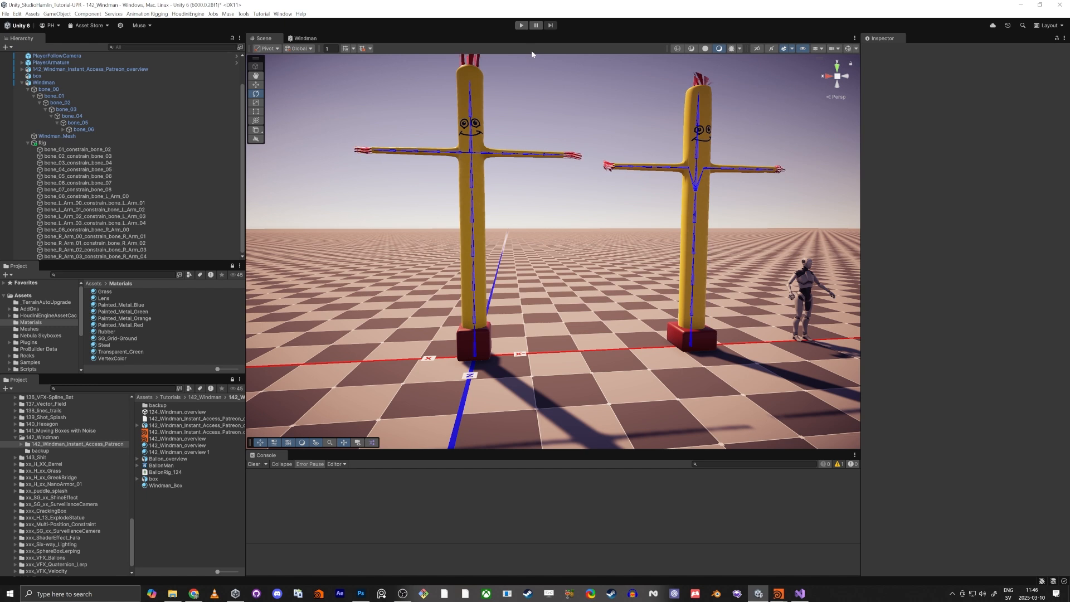
Run the scene in play mode and view both inflatables swaying from a wider angle.
click(522, 26)
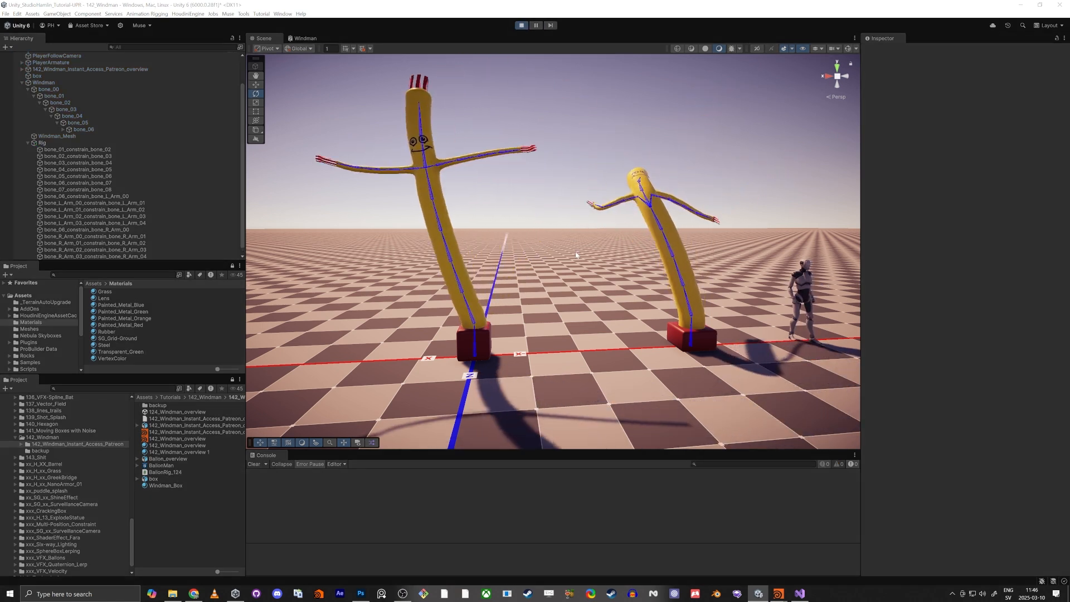
right_drag(578, 255, 615, 340)
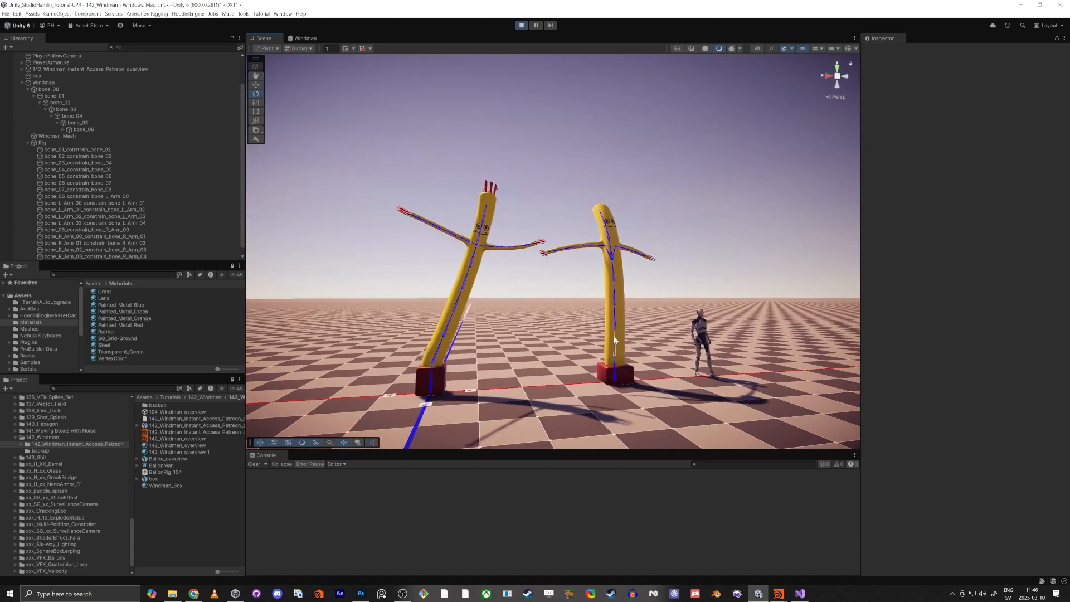